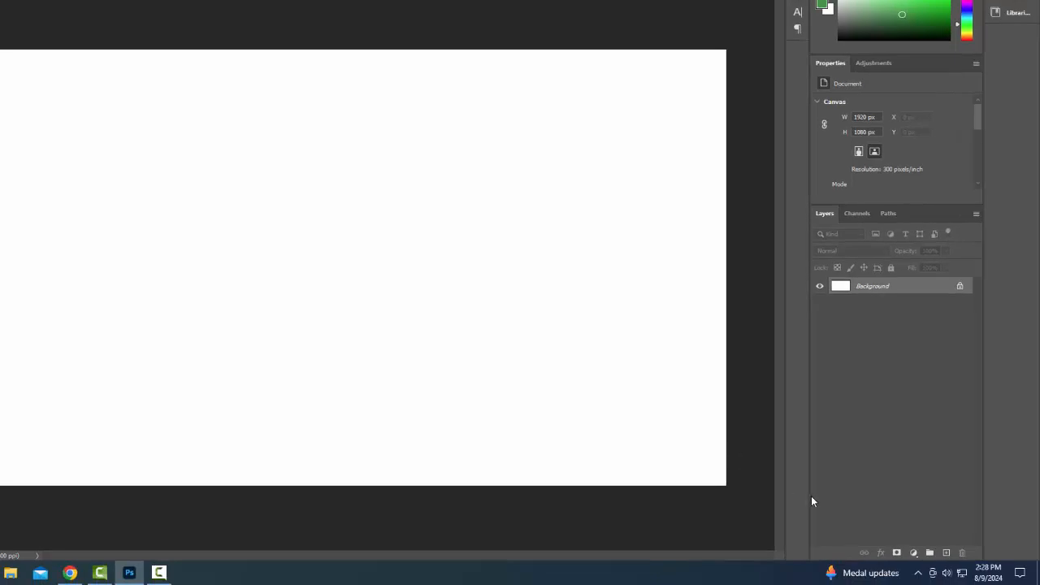
Step: Add a Gradient fill layer above the background and load the Black, White preset from the Basics group in the Gradient Editor
{"action": "left_click", "coordinate": [913, 552]}
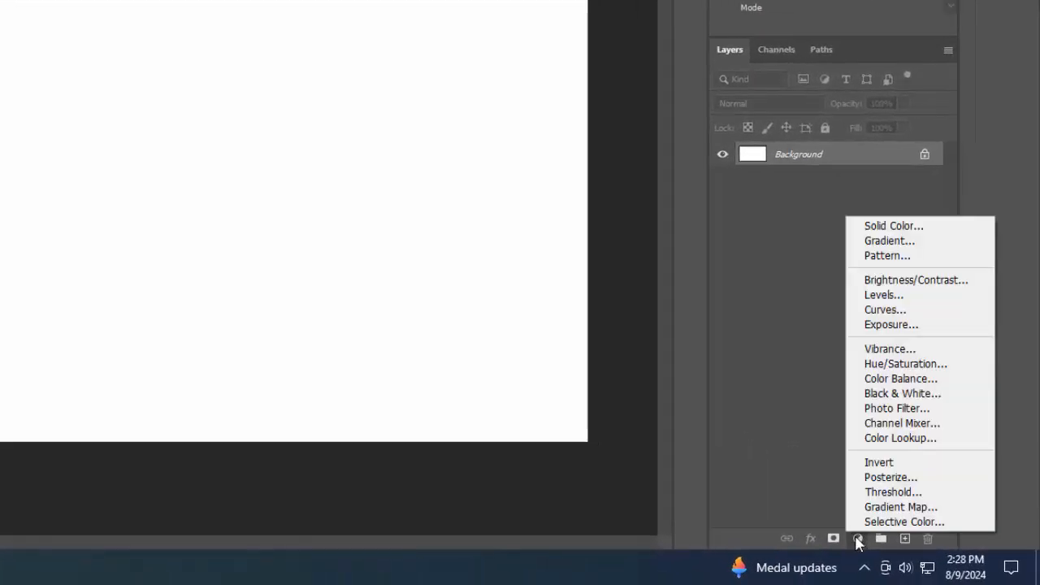
{"action": "left_click", "coordinate": [861, 241]}
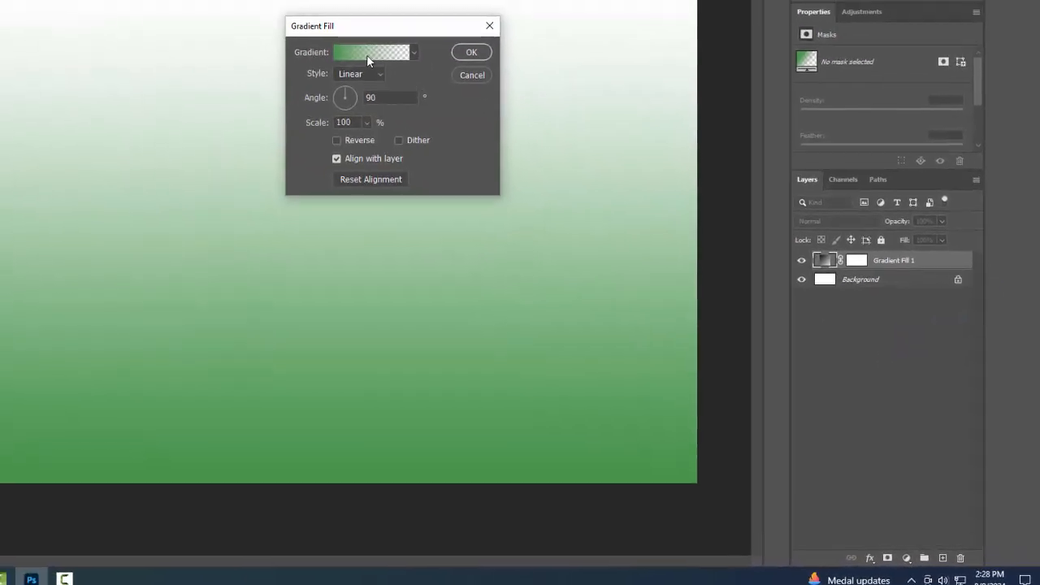
{"action": "left_click", "coordinate": [364, 43]}
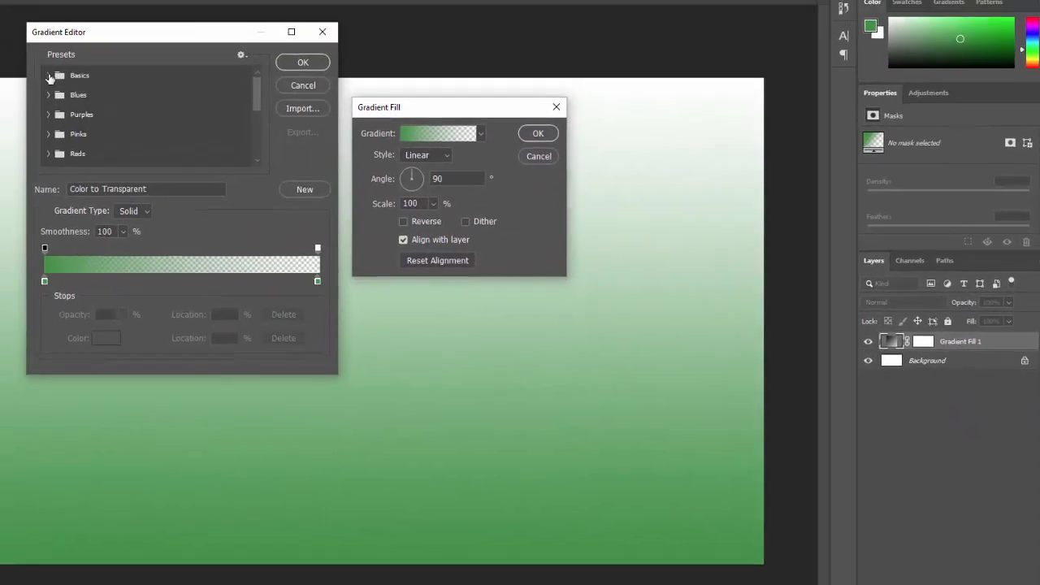
{"action": "left_click", "coordinate": [49, 76]}
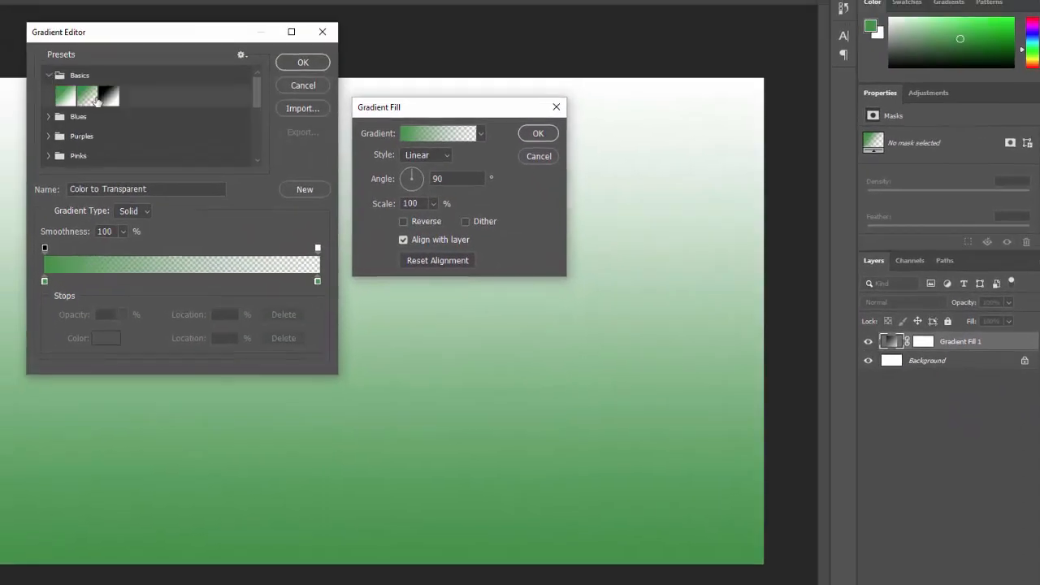
{"action": "left_click", "coordinate": [108, 96]}
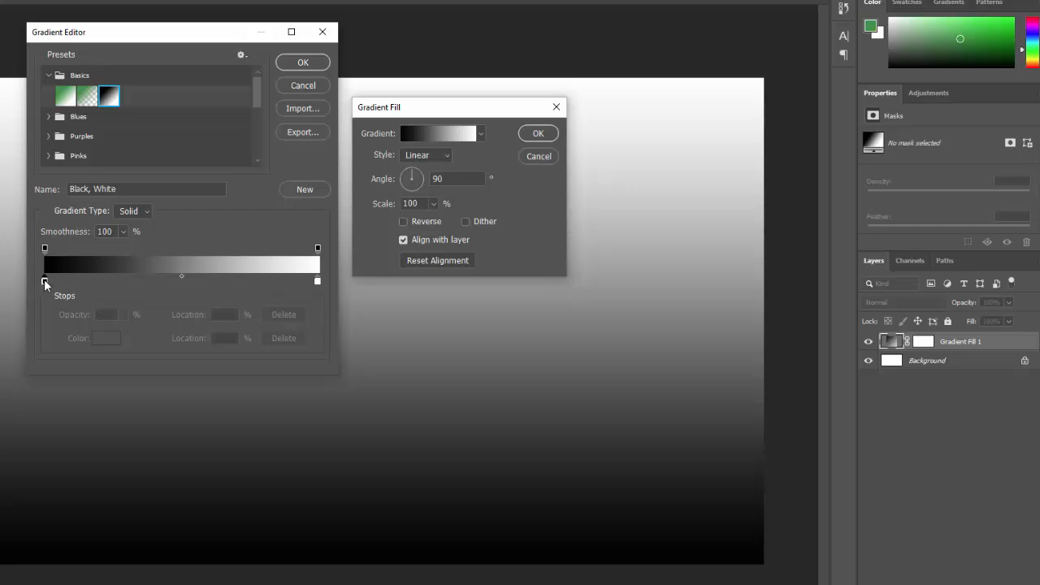
Step: Set the gradient's starting colour stop, at location 0%, to facc23
{"action": "left_click", "coordinate": [44, 280]}
{"action": "left_click", "coordinate": [104, 338]}
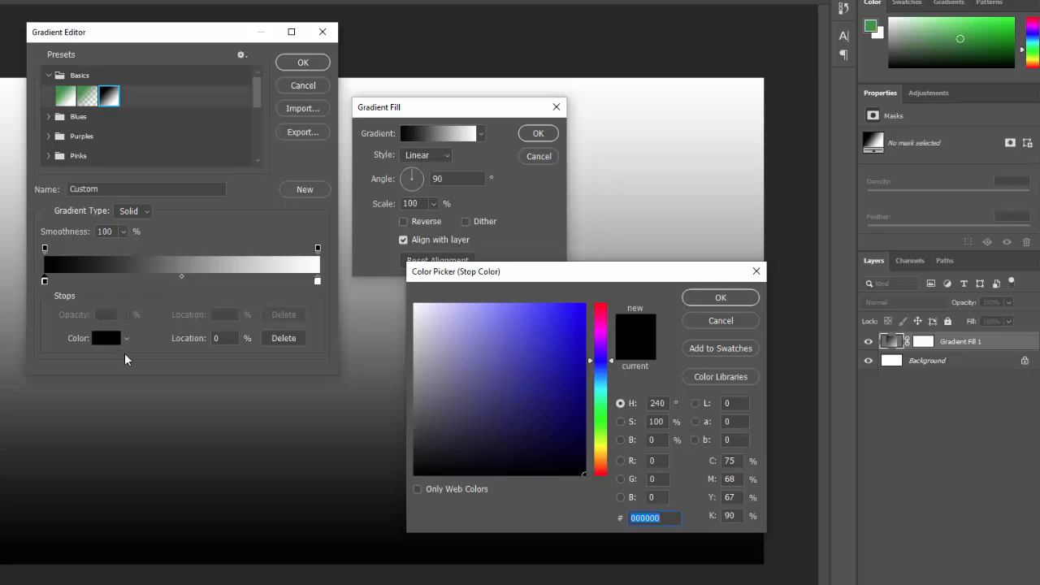
{"action": "type", "text": "fa"}
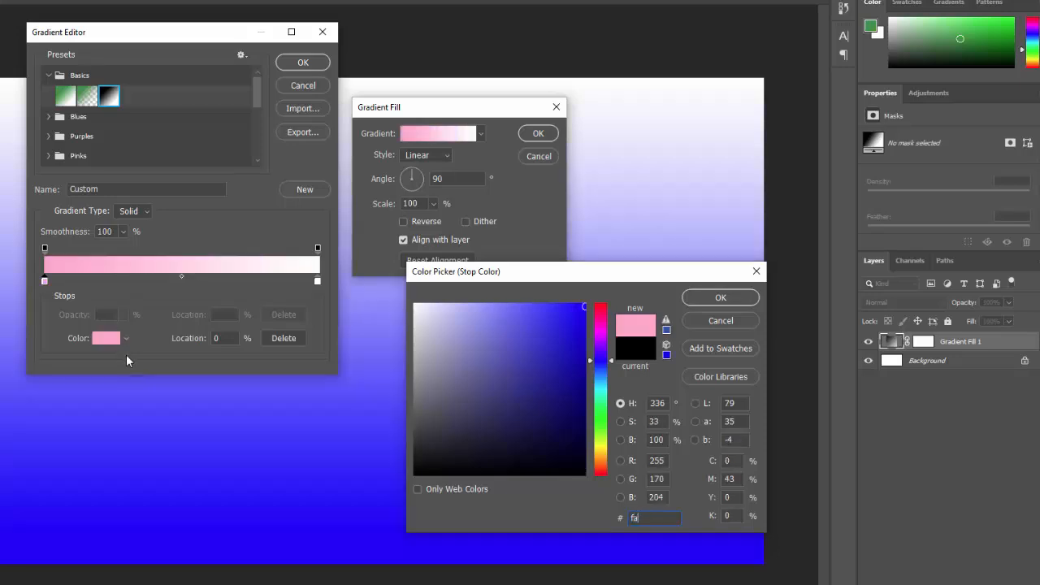
{"action": "type", "text": "cc23"}
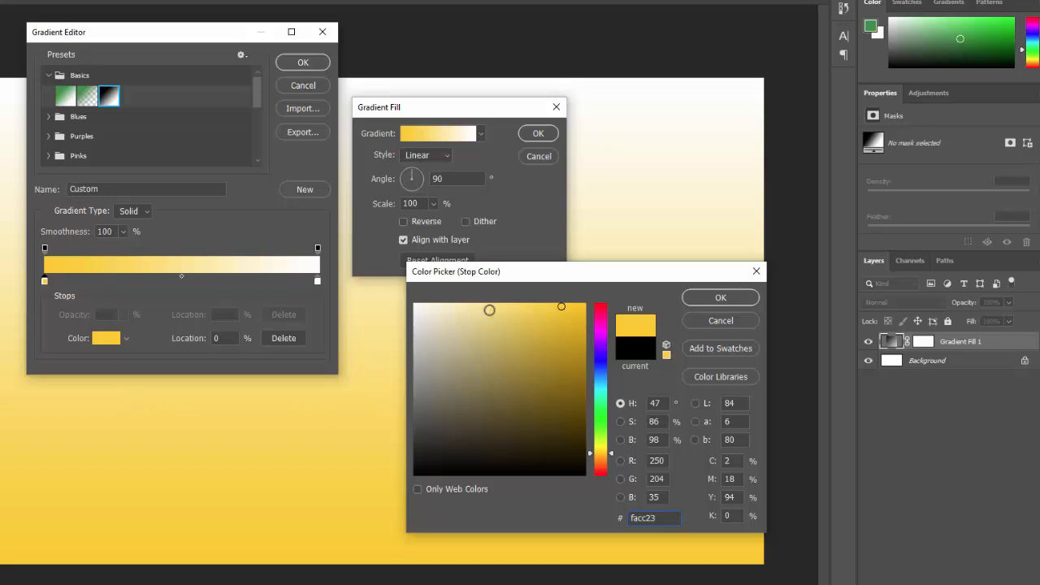
{"action": "left_click", "coordinate": [718, 298]}
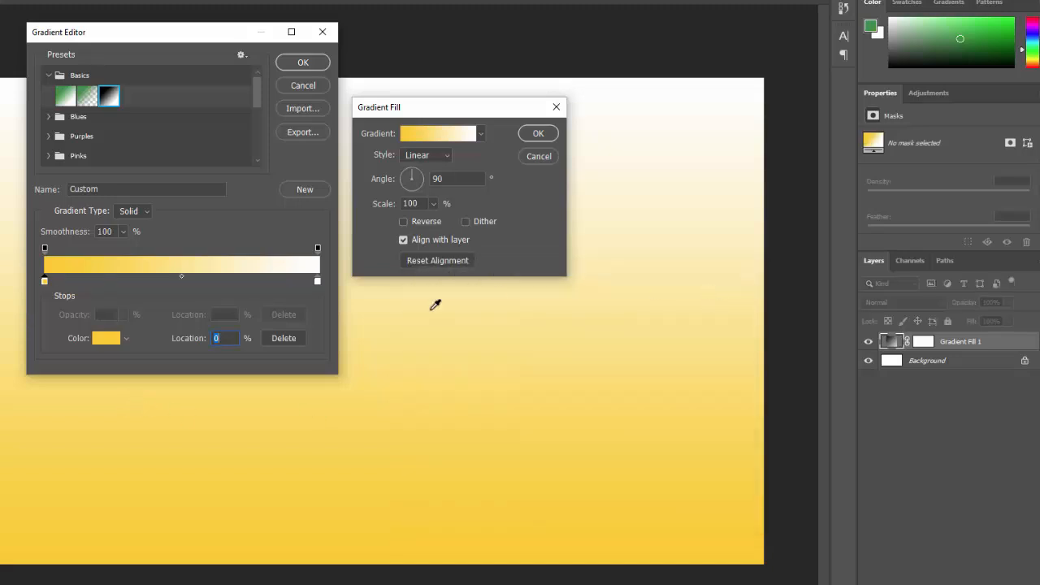
Step: Set the gradient's end colour stop, at location 100%, to c45100 and accept the edited gradient
{"action": "left_click", "coordinate": [318, 281]}
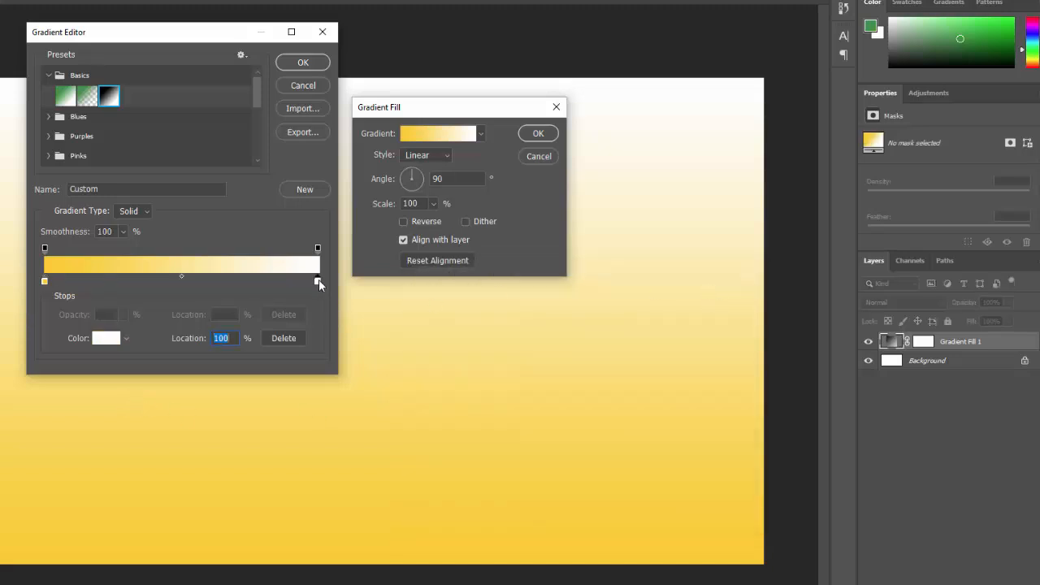
{"action": "left_click", "coordinate": [103, 338]}
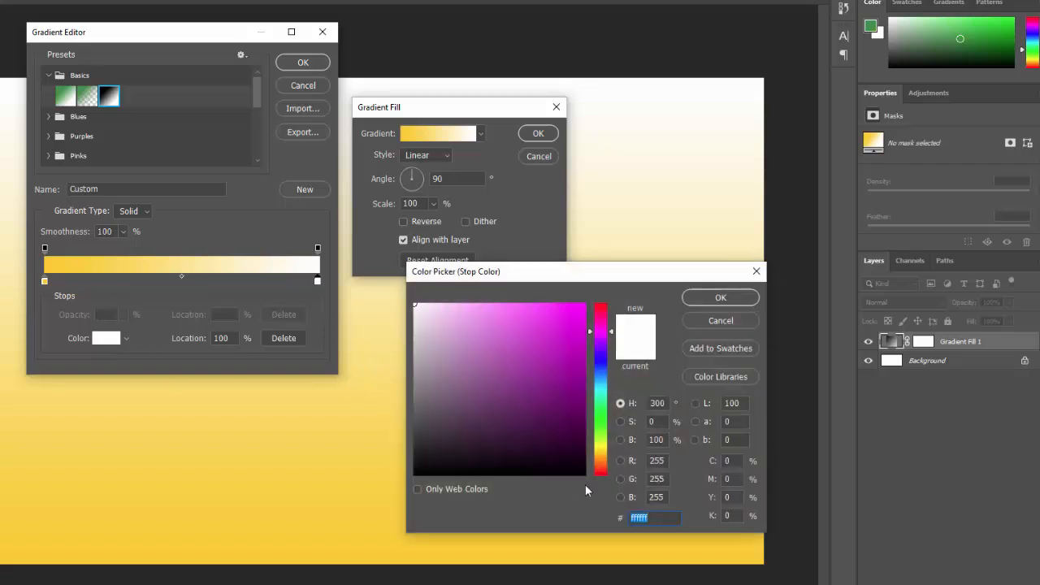
{"action": "type", "text": "c45"}
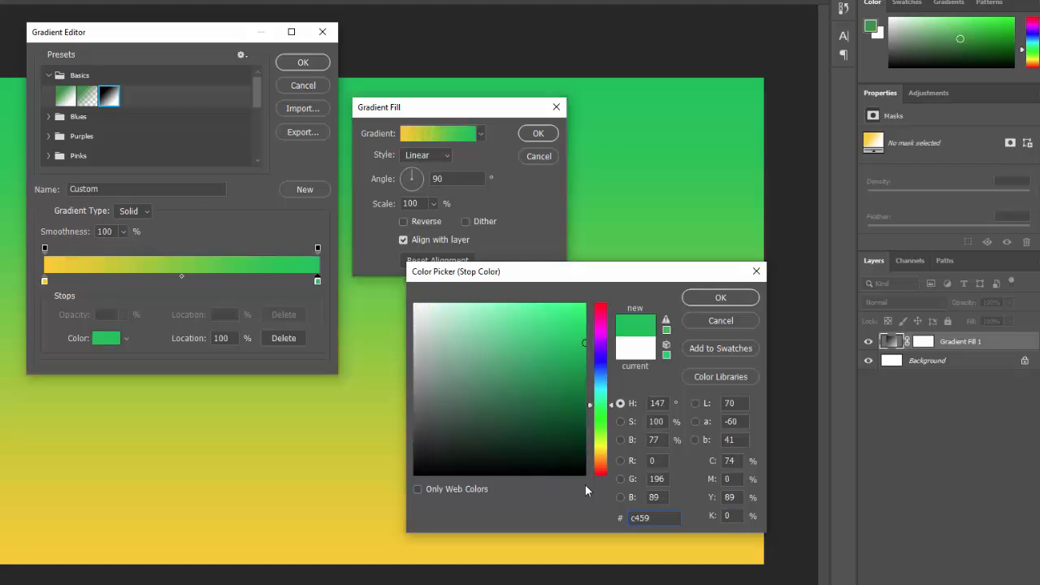
{"action": "type", "text": "100"}
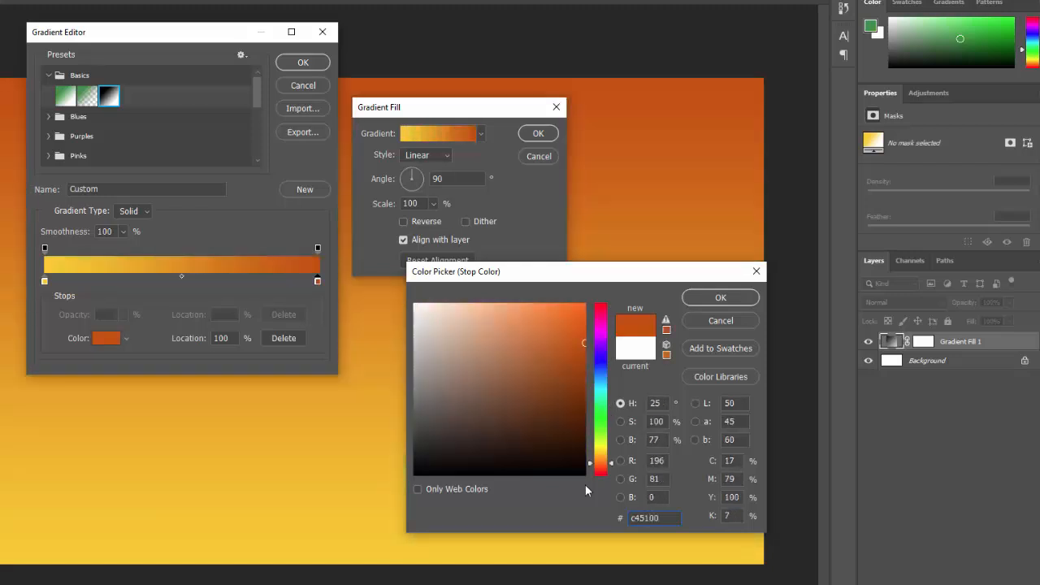
{"action": "left_click", "coordinate": [714, 299]}
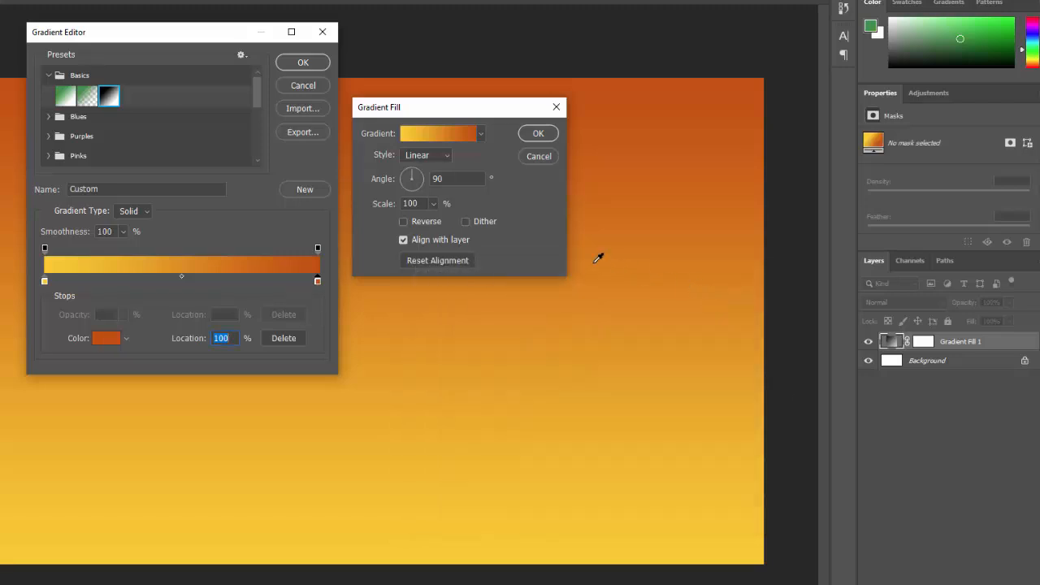
{"action": "left_click", "coordinate": [318, 63]}
Step: Set the gradient fill to Radial style at 295% scale with Dither enabled, and apply it
{"action": "left_click", "coordinate": [426, 155]}
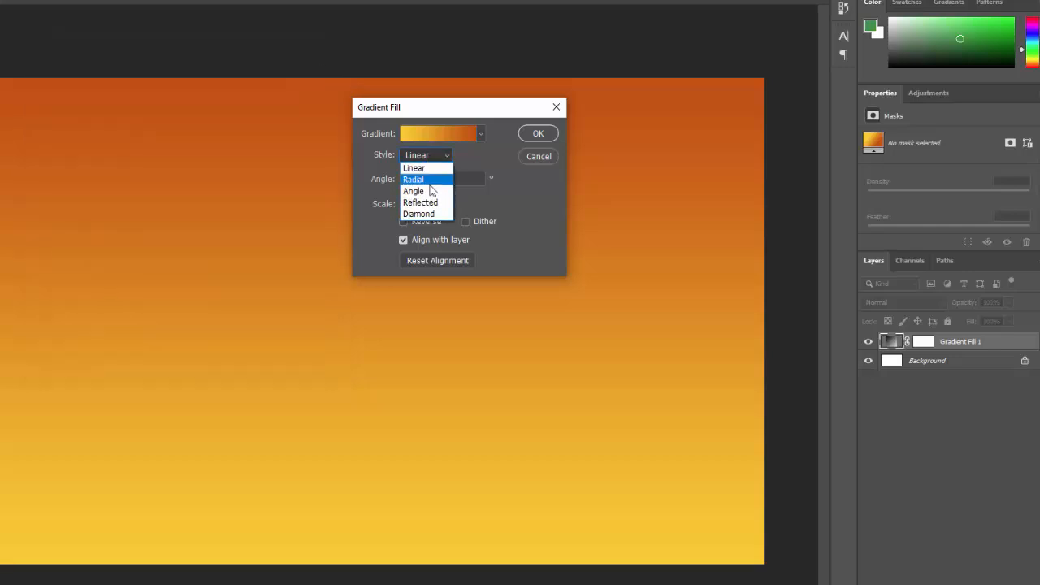
{"action": "left_click", "coordinate": [432, 180]}
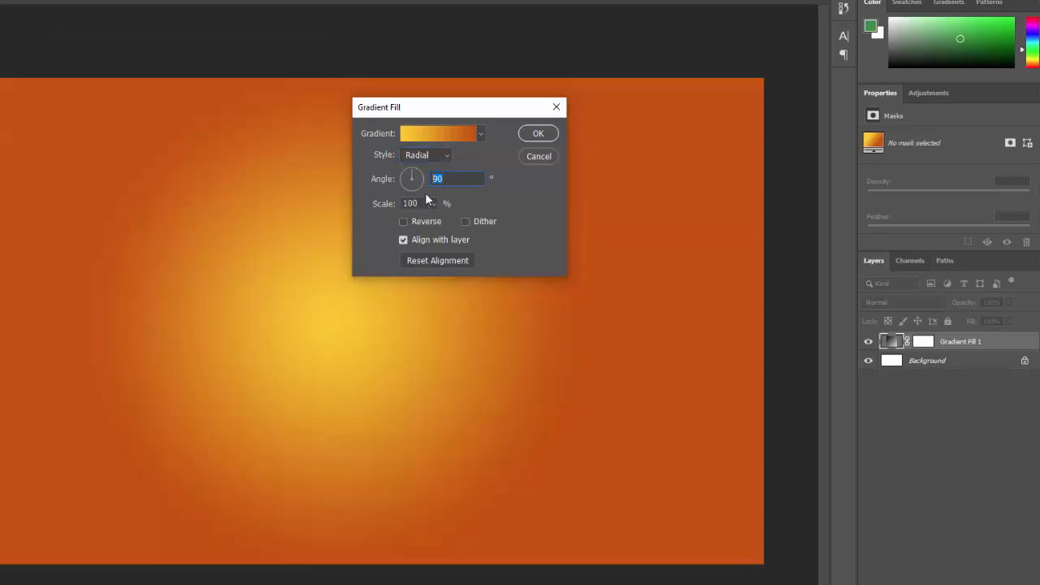
{"action": "left_click_drag", "start_coordinate": [421, 203], "coordinate": [371, 213]}
{"action": "type", "text": "295"}
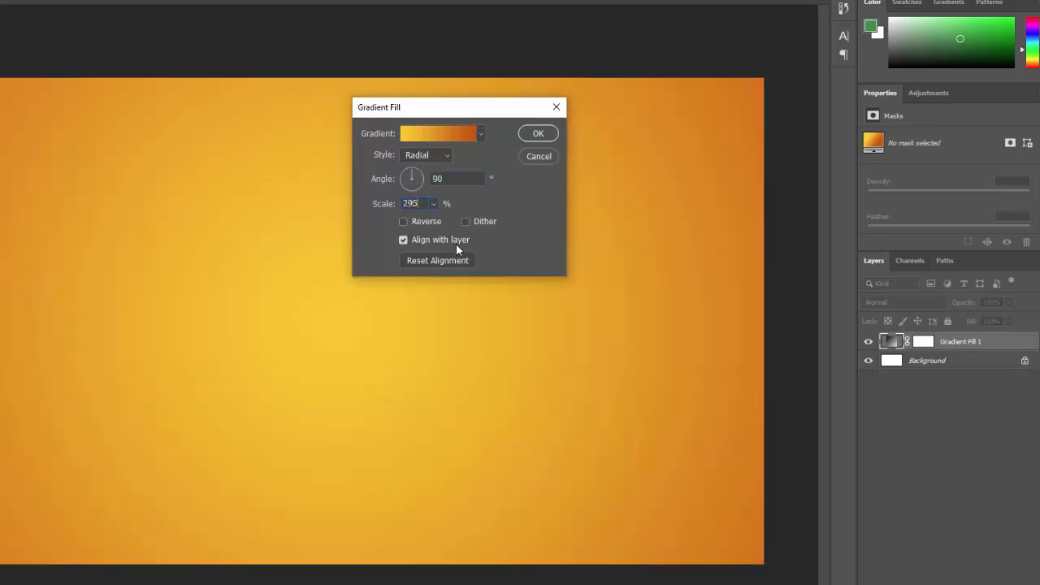
{"action": "left_click", "coordinate": [466, 221]}
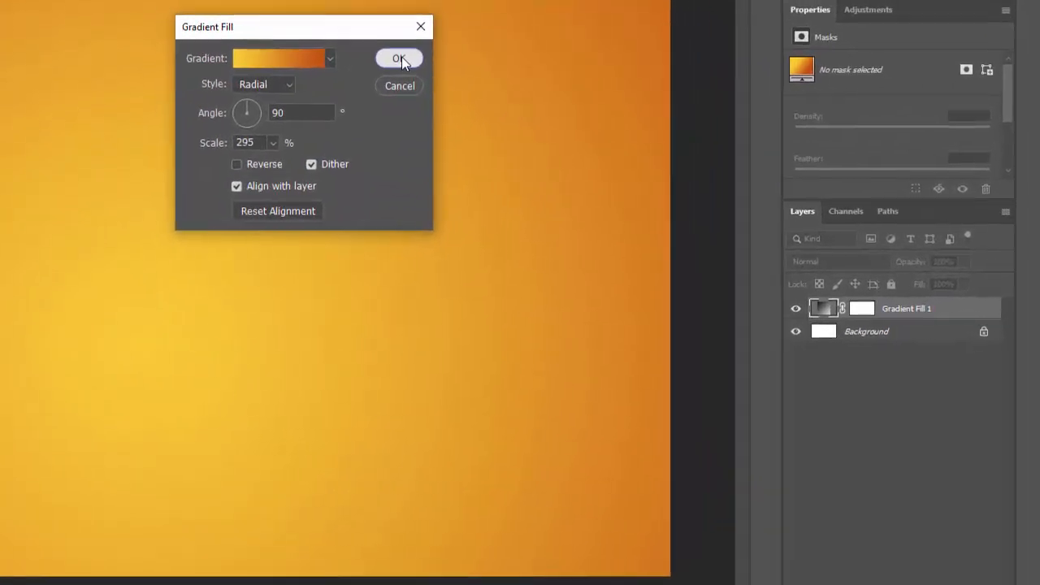
{"action": "left_click", "coordinate": [605, 115]}
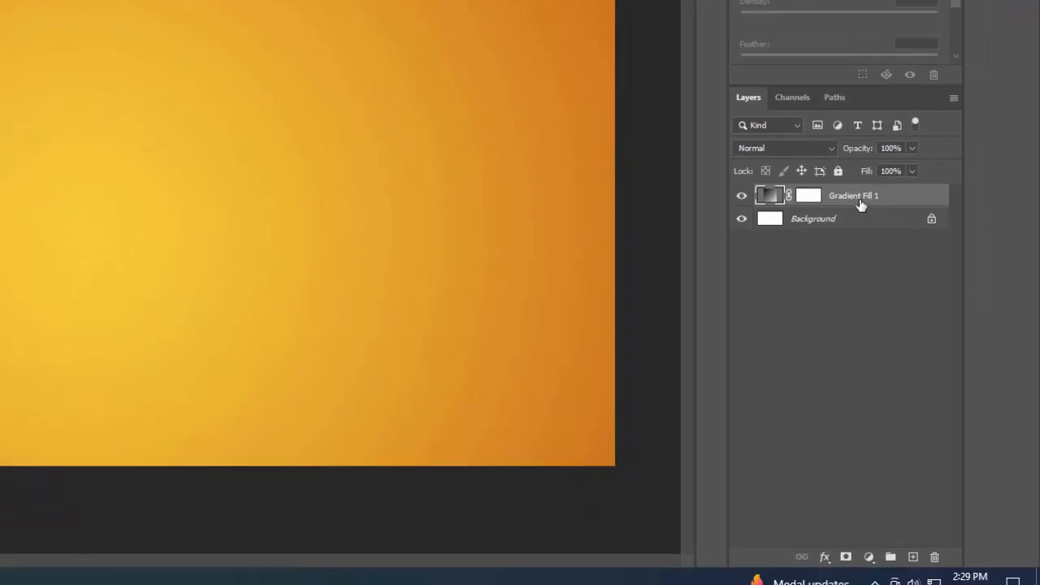
Step: Apply a Pattern Overlay layer style to the gradient fill layer, keeping its preset pattern settings
{"action": "left_click", "coordinate": [824, 556]}
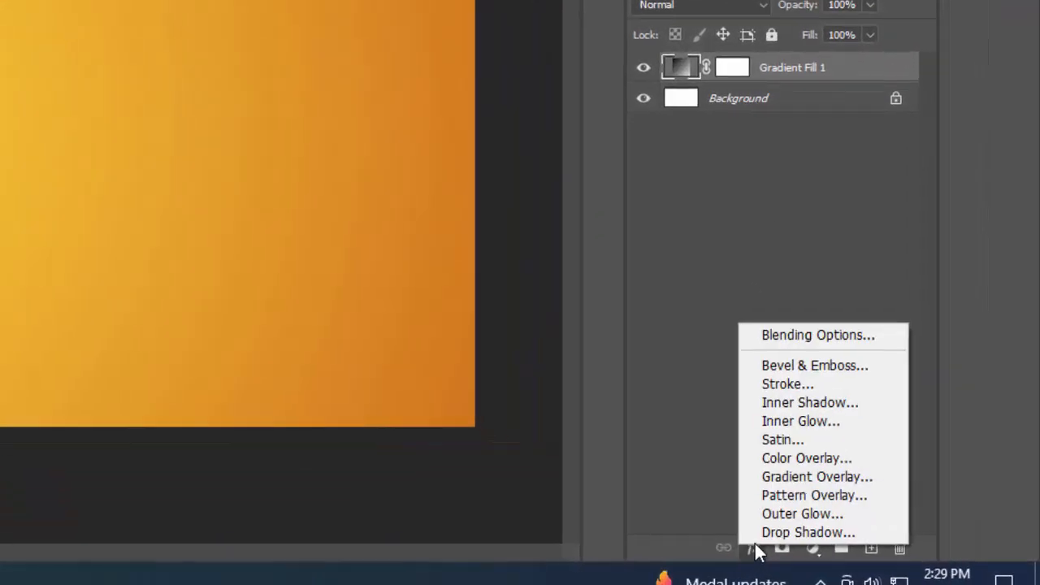
{"action": "left_click", "coordinate": [806, 334]}
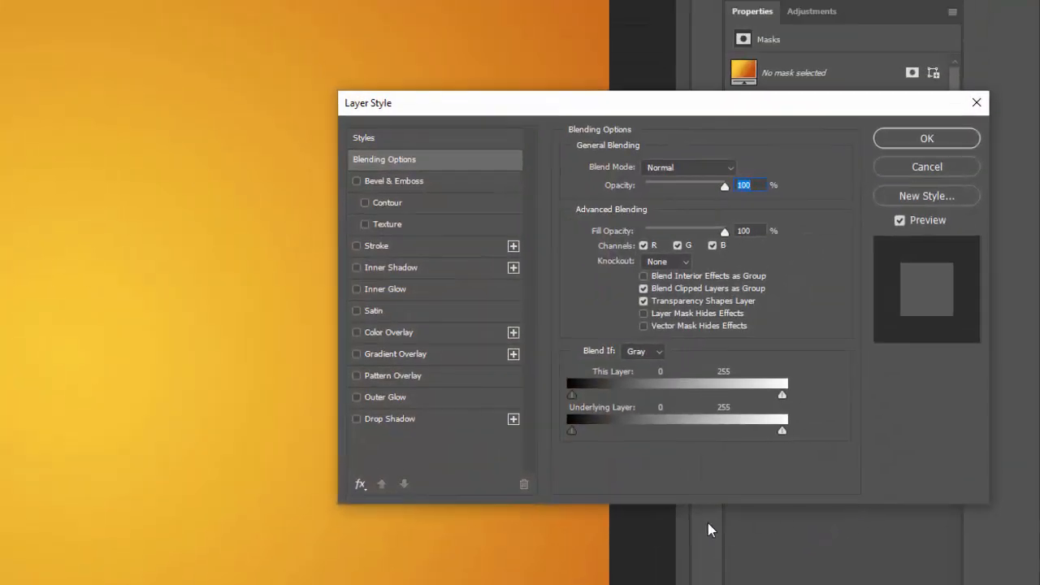
{"action": "left_click", "coordinate": [402, 380]}
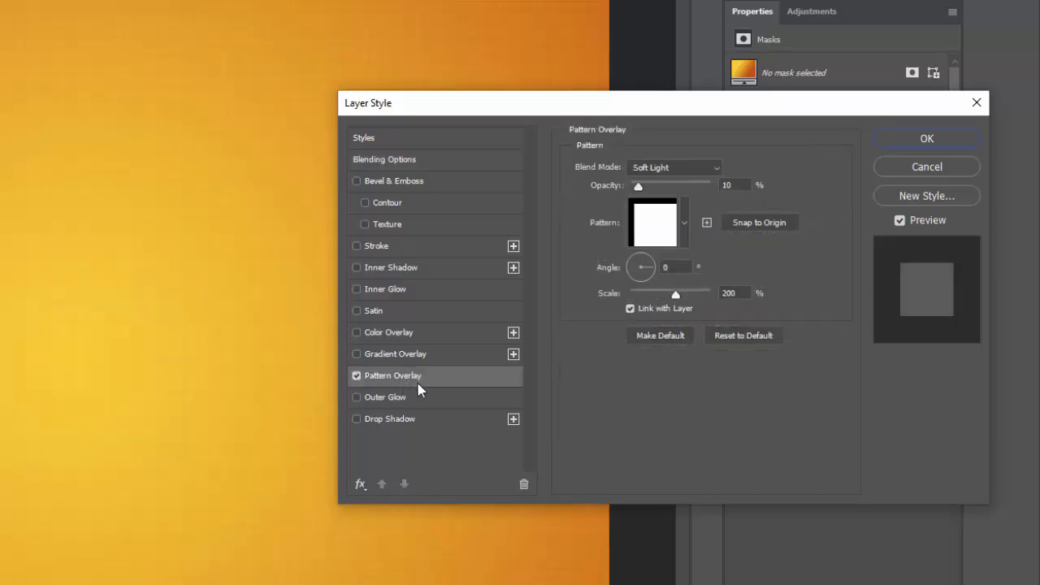
{"action": "left_click_drag", "start_coordinate": [639, 108], "coordinate": [255, 158]}
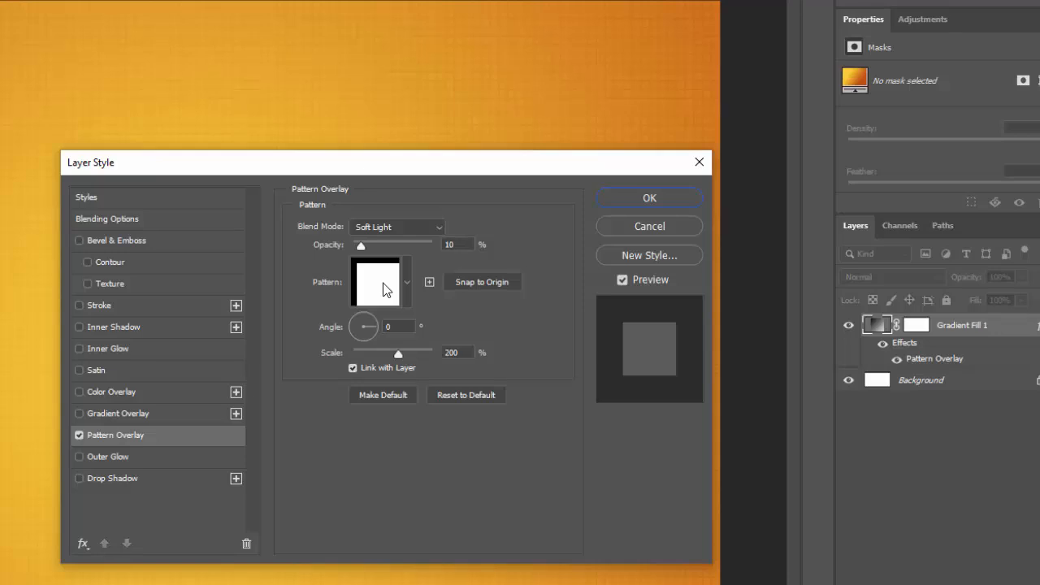
{"action": "left_click", "coordinate": [649, 200]}
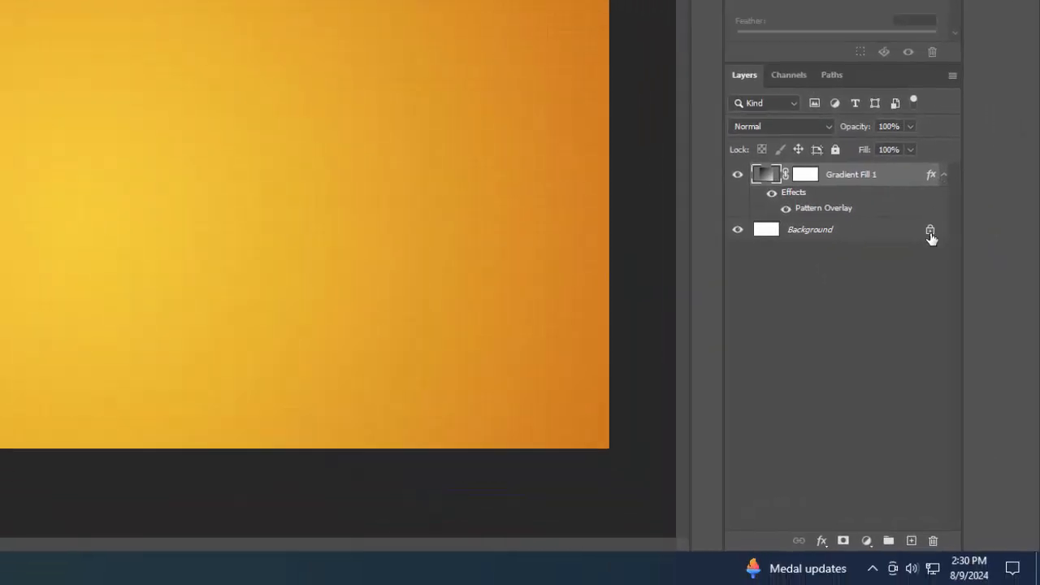
Step: Unlock the Background layer and group it with the gradient fill layer in a group named BG
{"action": "left_click", "coordinate": [1026, 360]}
{"action": "left_click", "coordinate": [886, 179]}
{"action": "left_click", "coordinate": [851, 236], "text": "shift"}
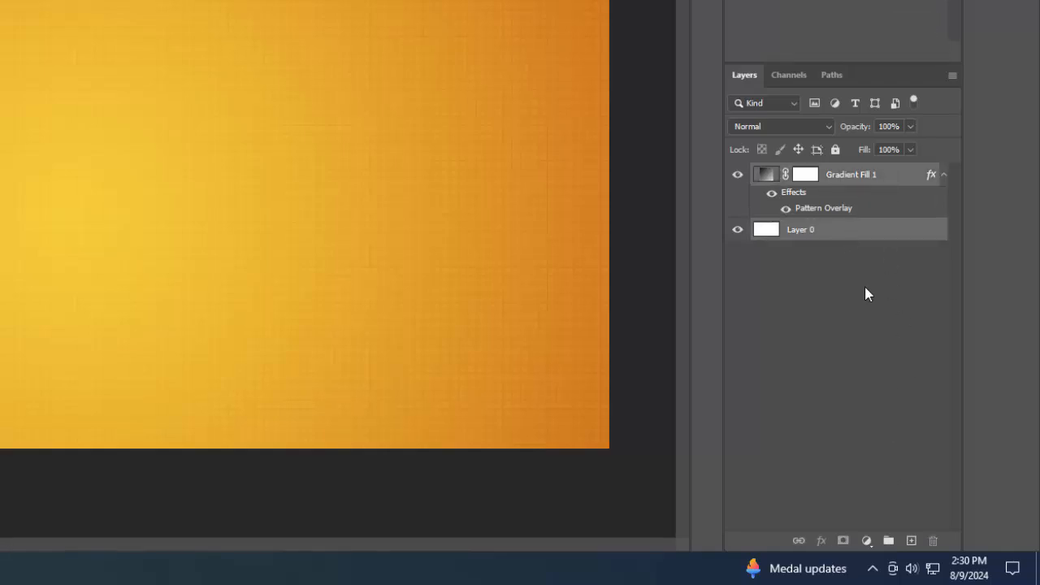
{"action": "left_click", "coordinate": [888, 540]}
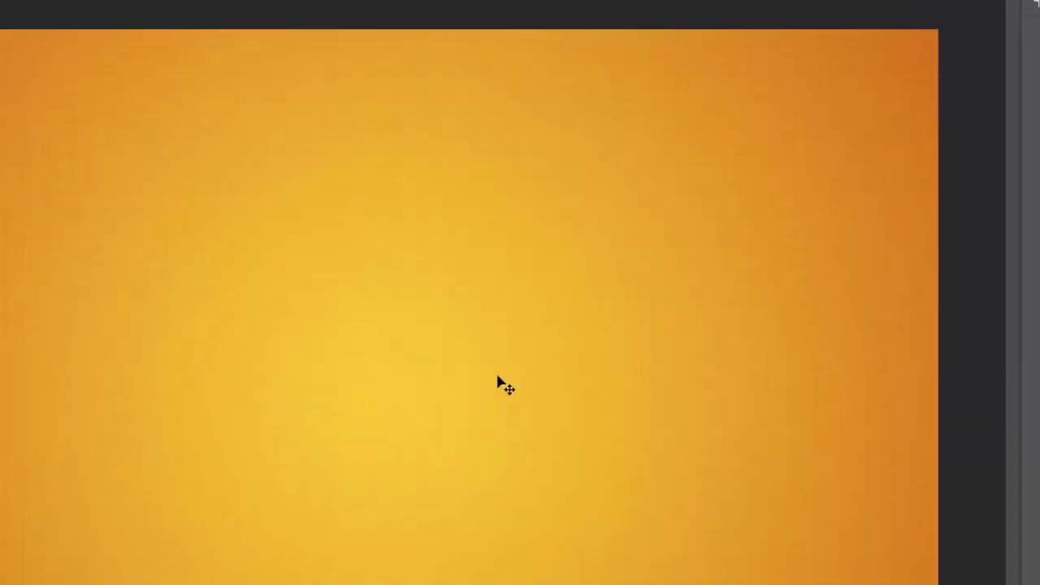
Step: Add the white, centre-aligned text "Monday" in the middle of the canvas using Bufally Script Regular at 76.37 pt
{"action": "left_click", "coordinate": [18, 438]}
{"action": "left_click", "coordinate": [518, 423]}
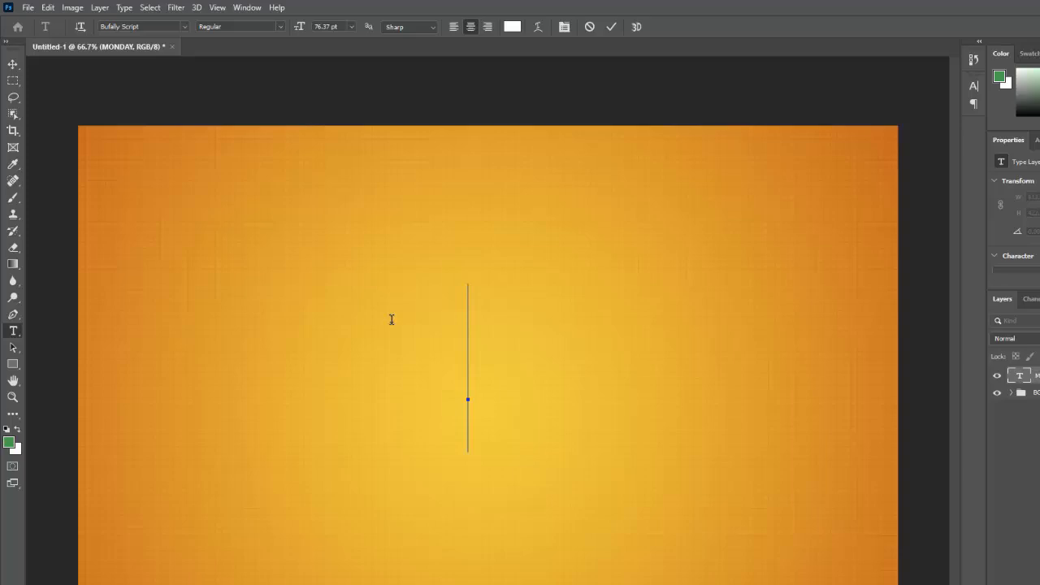
{"action": "type", "text": "M"}
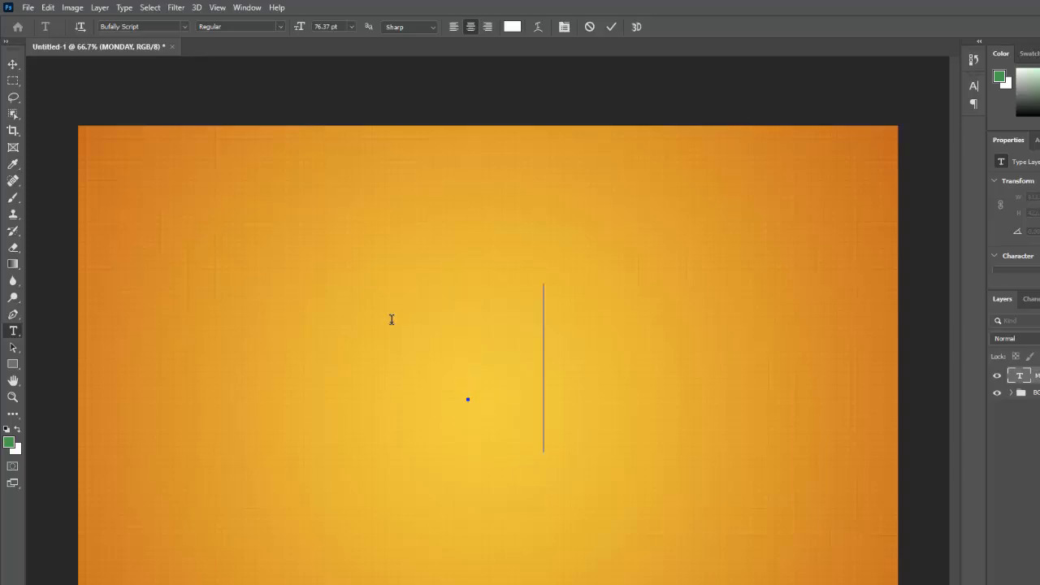
{"action": "type", "text": "onda"}
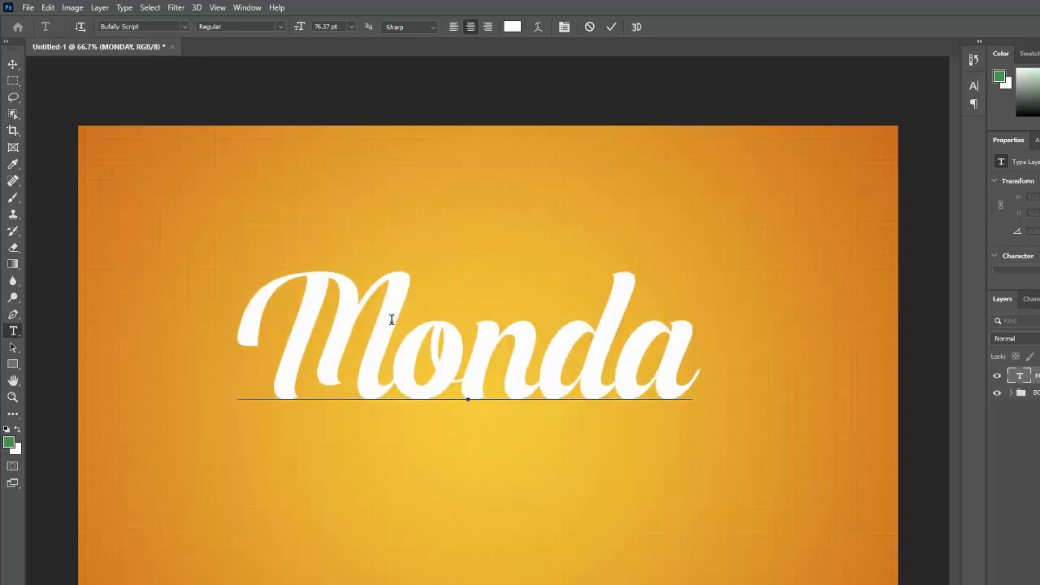
{"action": "type", "text": "y"}
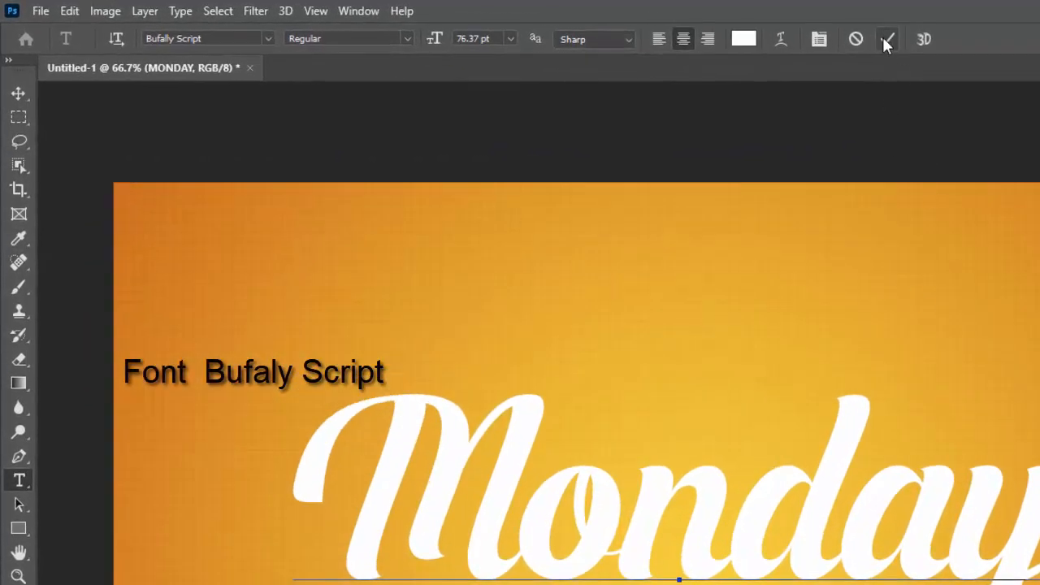
{"action": "left_click", "coordinate": [884, 41]}
Step: Enlarge the Monday text with Free Transform to about 1447 by 550 px and move it to the centre of the canvas
{"action": "key", "text": "ctrl+t"}
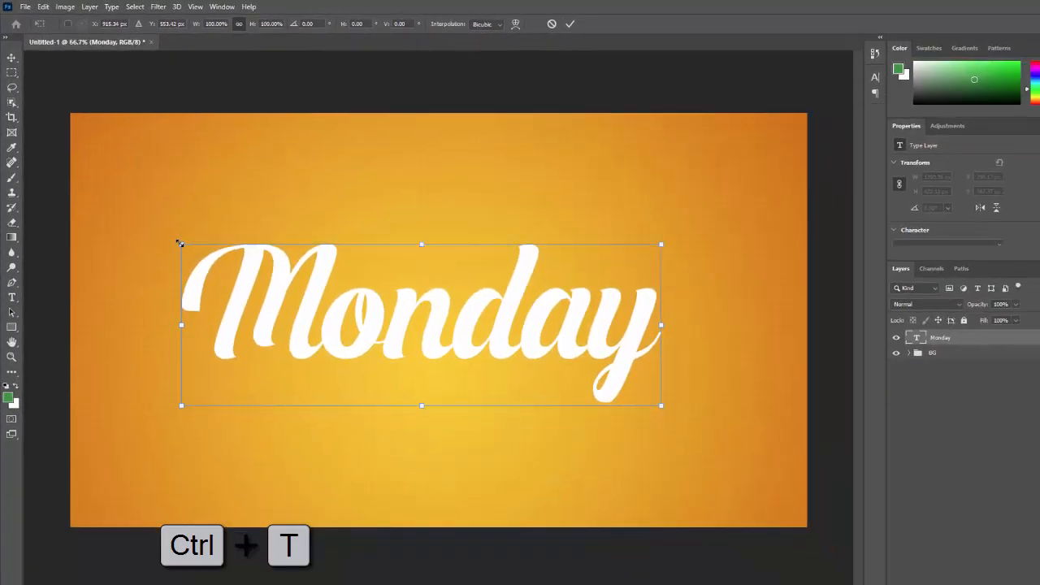
{"action": "left_click_drag", "start_coordinate": [181, 239], "coordinate": [101, 177]}
{"action": "left_click_drag", "start_coordinate": [418, 307], "coordinate": [471, 325]}
{"action": "left_click", "coordinate": [545, 23]}
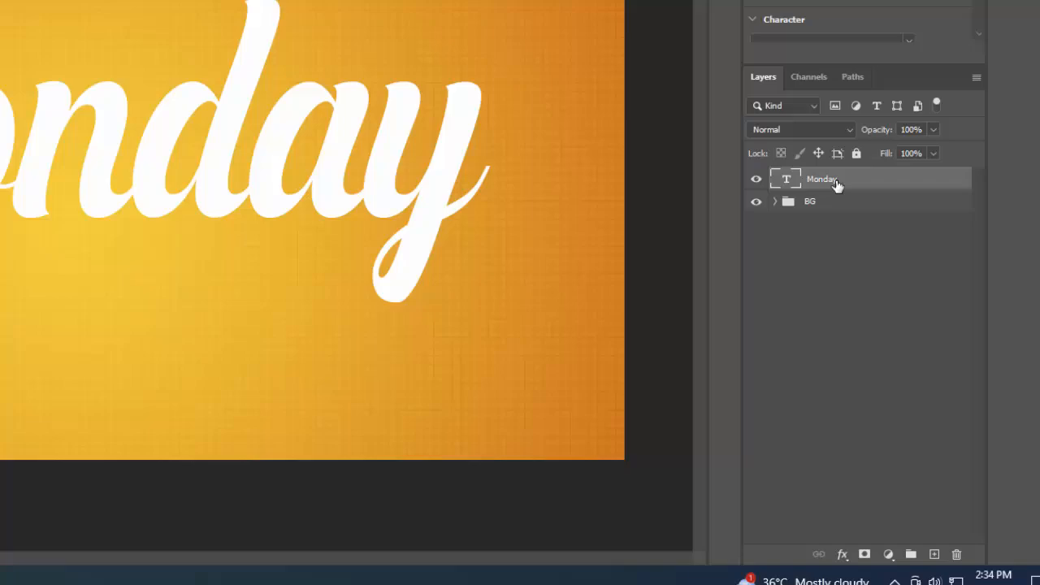
Step: Convert the Monday text layer to a Smart Object and duplicate it
{"action": "right_click", "coordinate": [908, 325]}
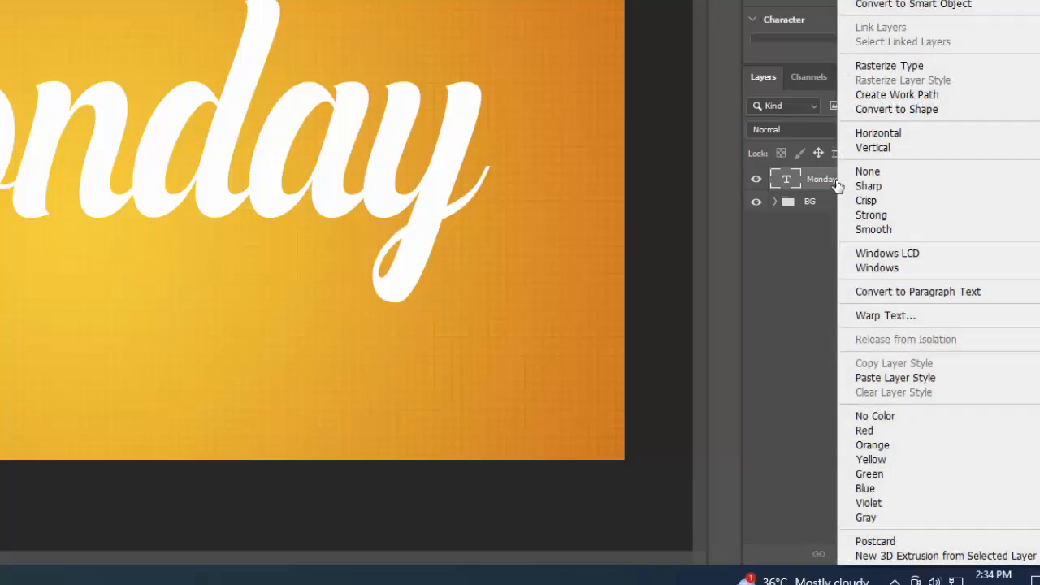
{"action": "left_click", "coordinate": [913, 4]}
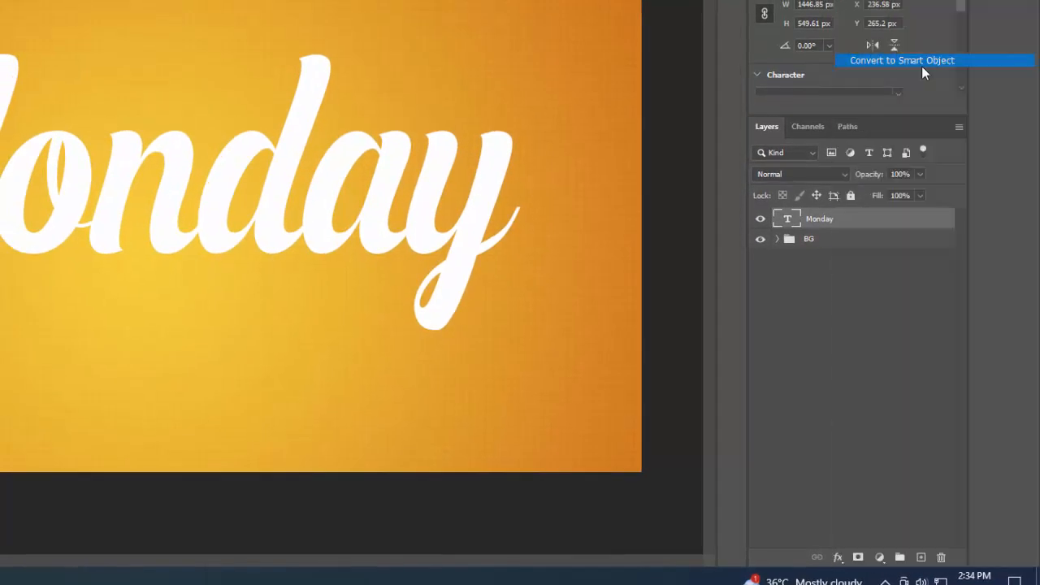
{"action": "key", "text": "ctrl+j"}
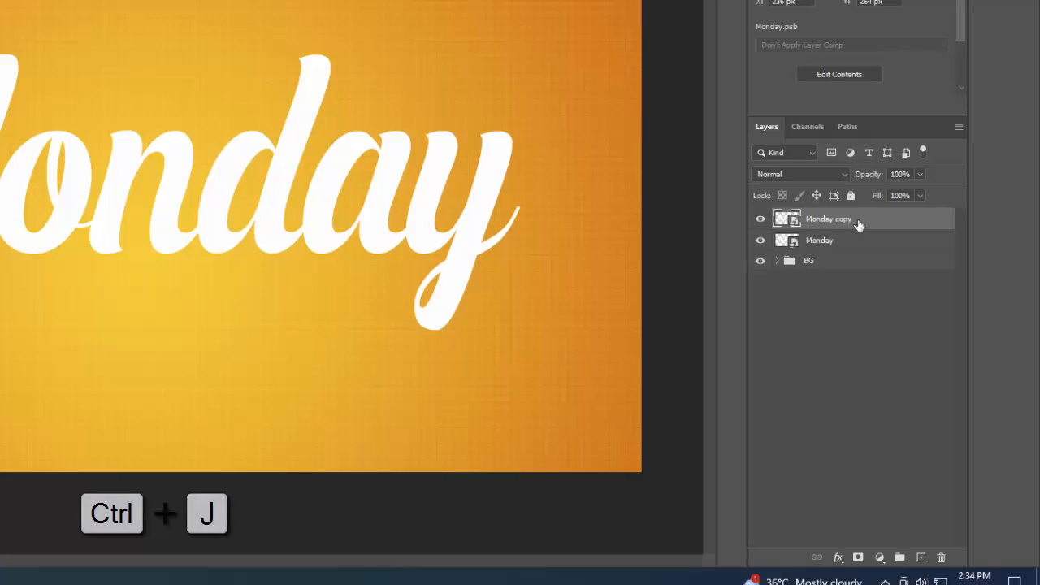
Step: Move the Monday copy layer beneath the Monday layer and nudge it 2 px left and 1 px down
{"action": "left_click_drag", "start_coordinate": [857, 218], "coordinate": [854, 259]}
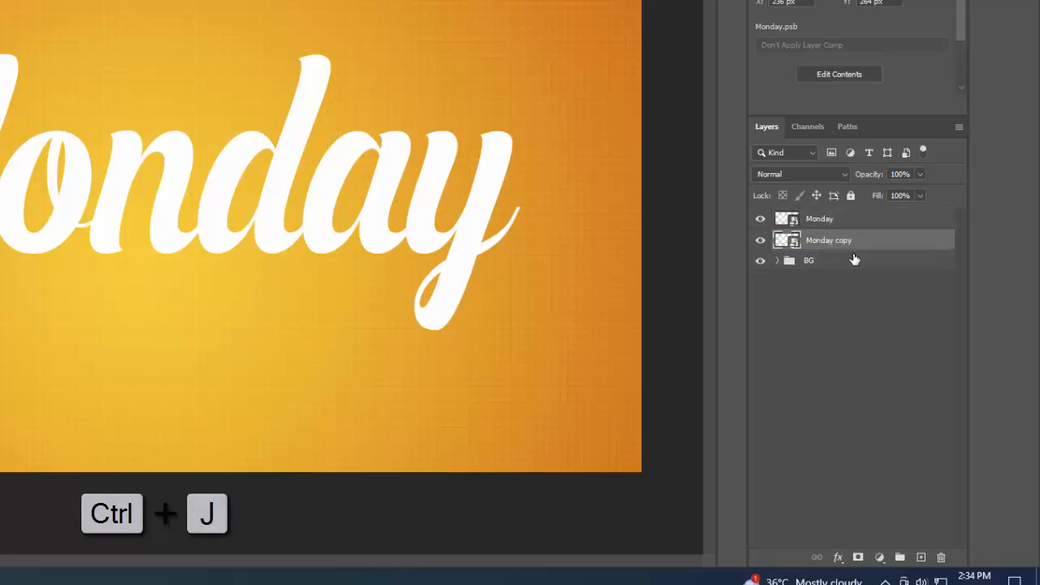
{"action": "key", "text": "Down"}
{"action": "key", "text": "Left"}
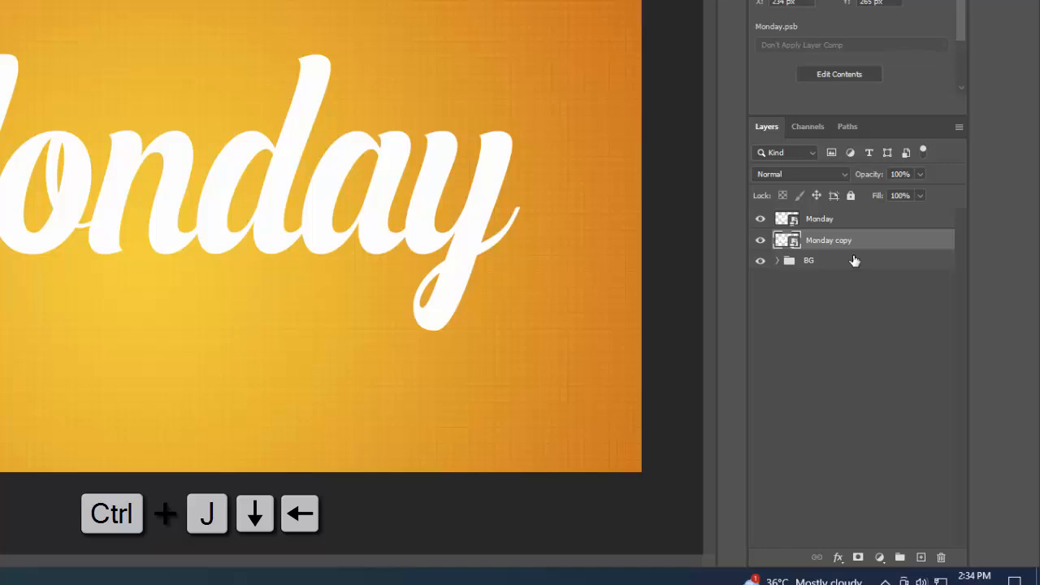
Step: Open the layer style settings of the upper Monday layer and set its fill opacity to 0%
{"action": "left_click", "coordinate": [851, 223]}
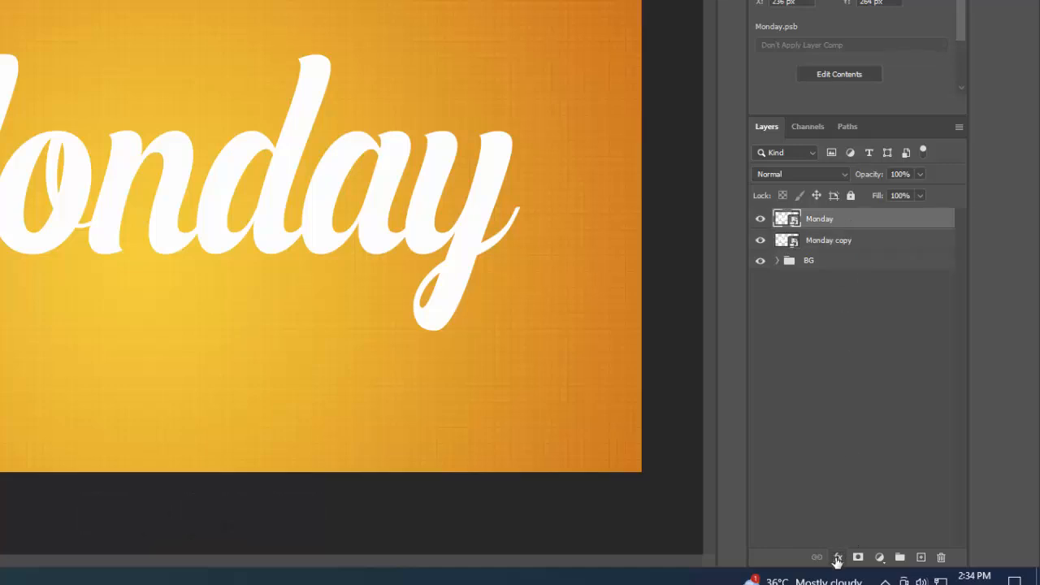
{"action": "left_click", "coordinate": [838, 557]}
{"action": "left_click", "coordinate": [870, 409]}
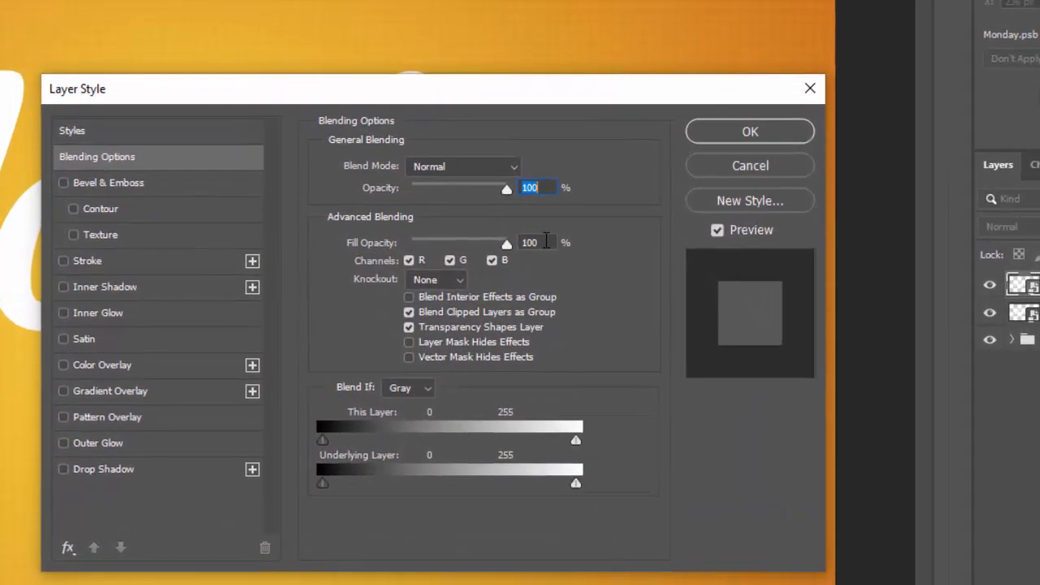
{"action": "double_click", "coordinate": [544, 241]}
{"action": "type", "text": "0"}
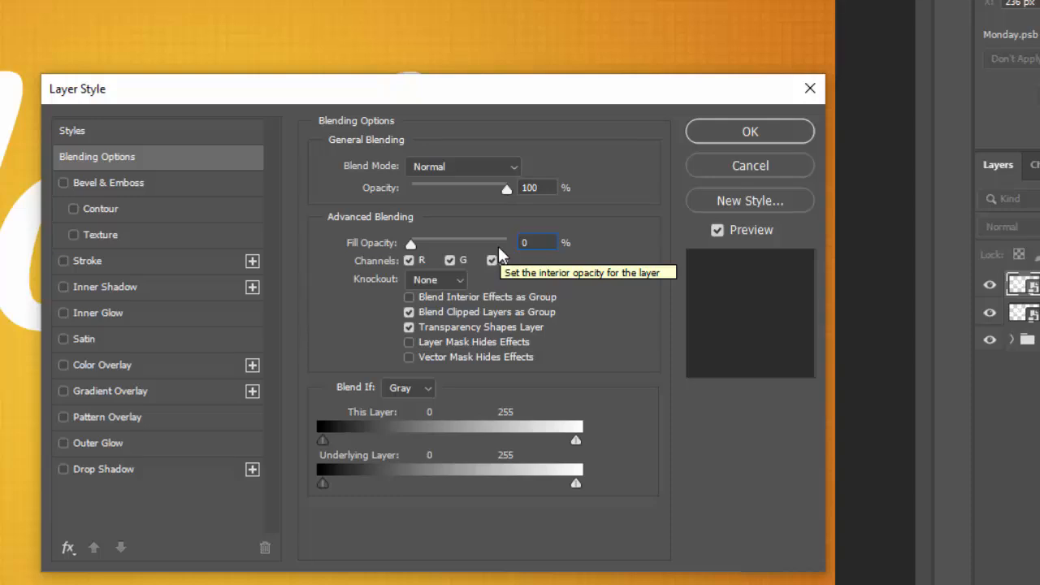
Step: Add a smooth Inner Bevel to the Monday layer with depth 85%, size 4 px and soften 10 px
{"action": "left_click", "coordinate": [130, 179]}
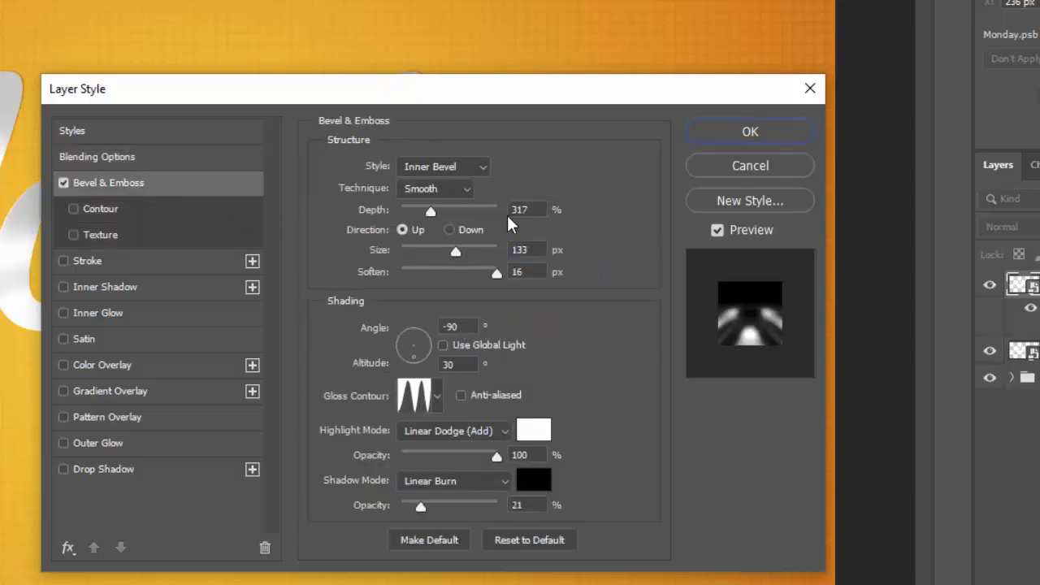
{"action": "left_click_drag", "start_coordinate": [524, 209], "coordinate": [506, 210]}
{"action": "type", "text": "7"}
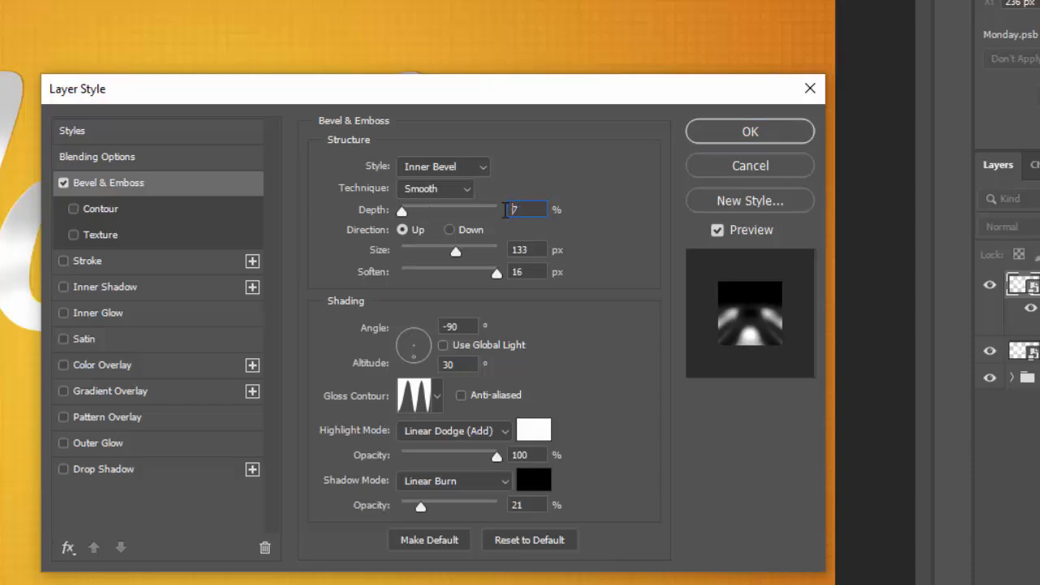
{"action": "type", "text": "85"}
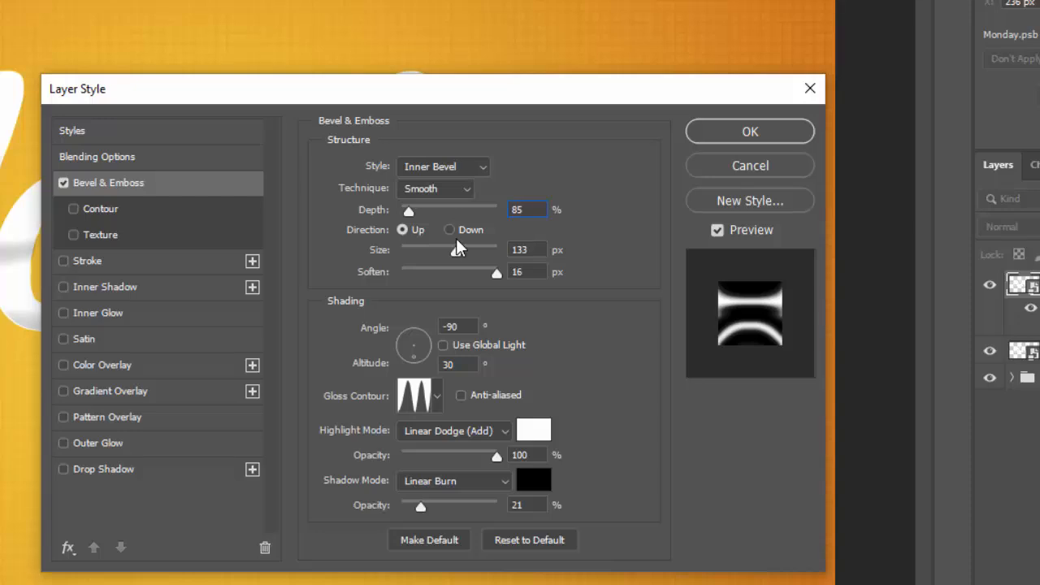
{"action": "left_click_drag", "start_coordinate": [526, 251], "coordinate": [498, 280]}
{"action": "type", "text": "4"}
{"action": "type", "text": "10"}
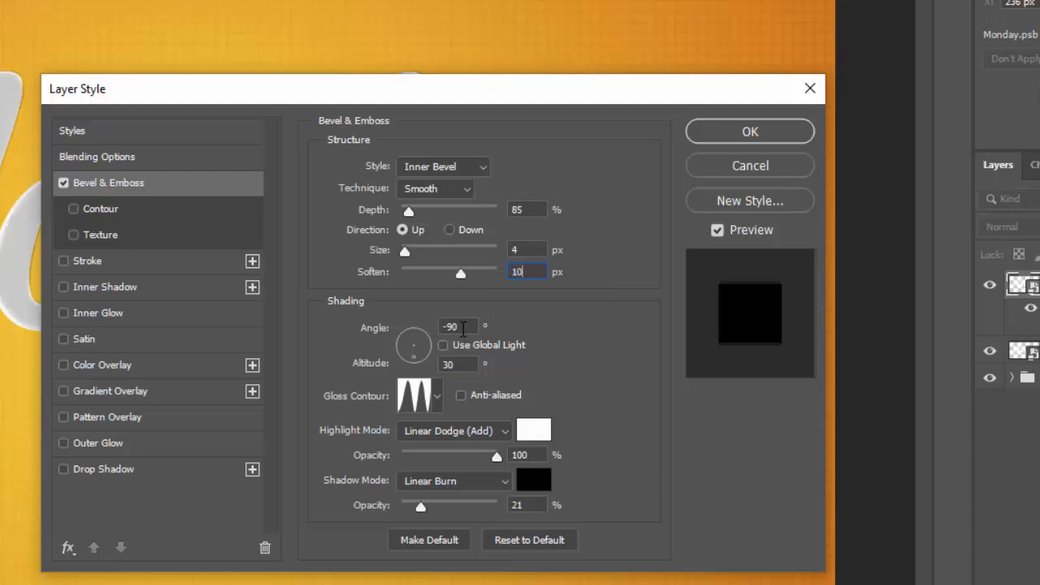
Step: Set the bevel's shading angle to 90° and its gloss contour to the Linear preset
{"action": "left_click_drag", "start_coordinate": [467, 326], "coordinate": [443, 327]}
{"action": "type", "text": "90"}
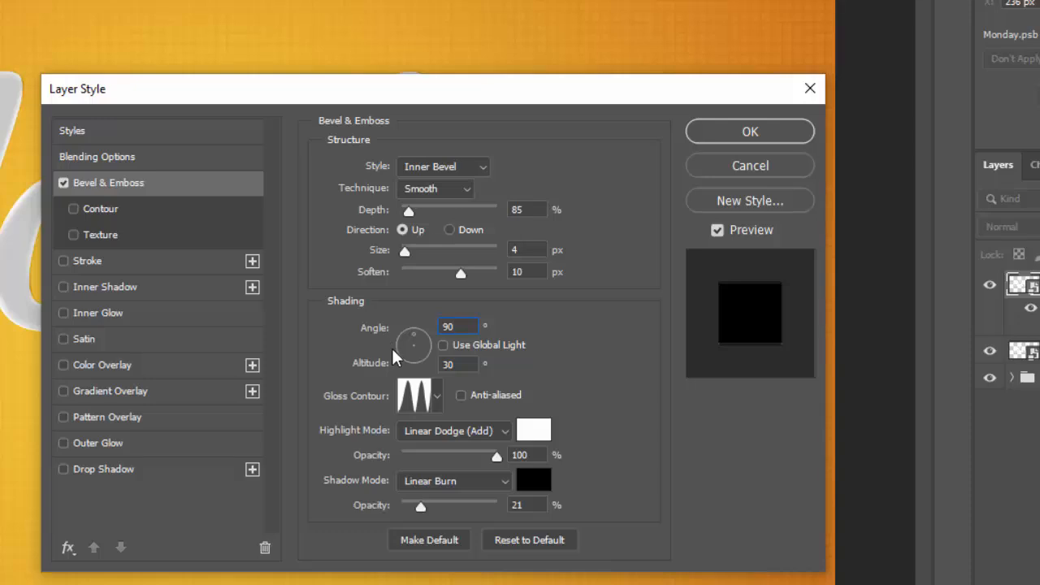
{"action": "left_click", "coordinate": [417, 398]}
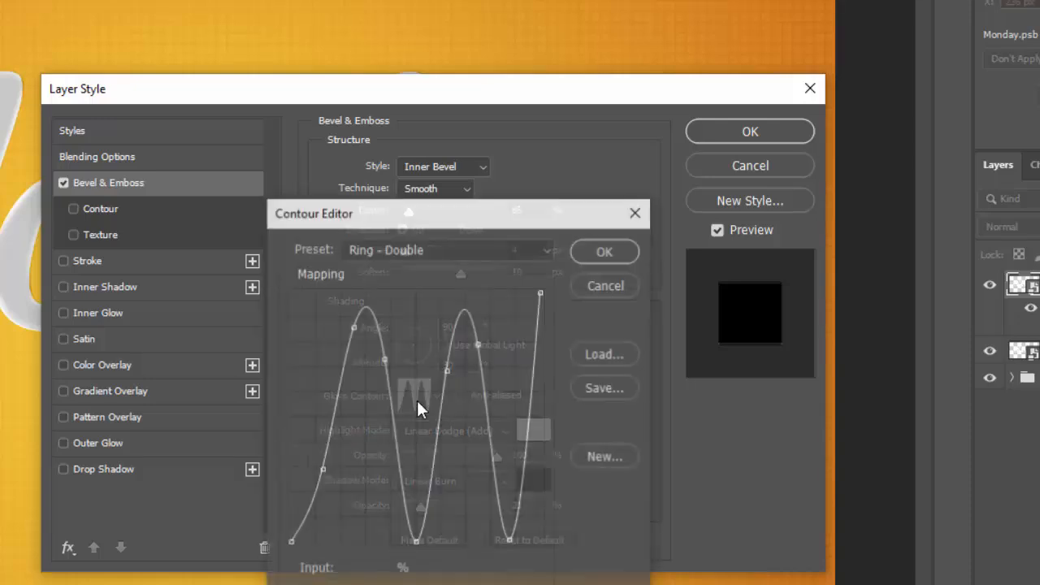
{"action": "left_click", "coordinate": [383, 252]}
{"action": "left_click", "coordinate": [387, 335]}
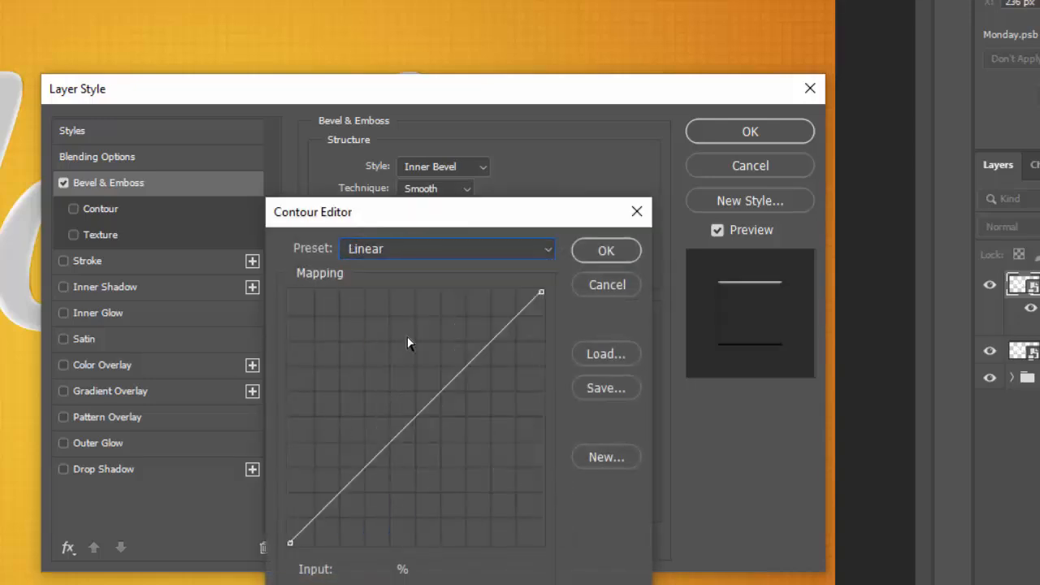
{"action": "left_click", "coordinate": [593, 256]}
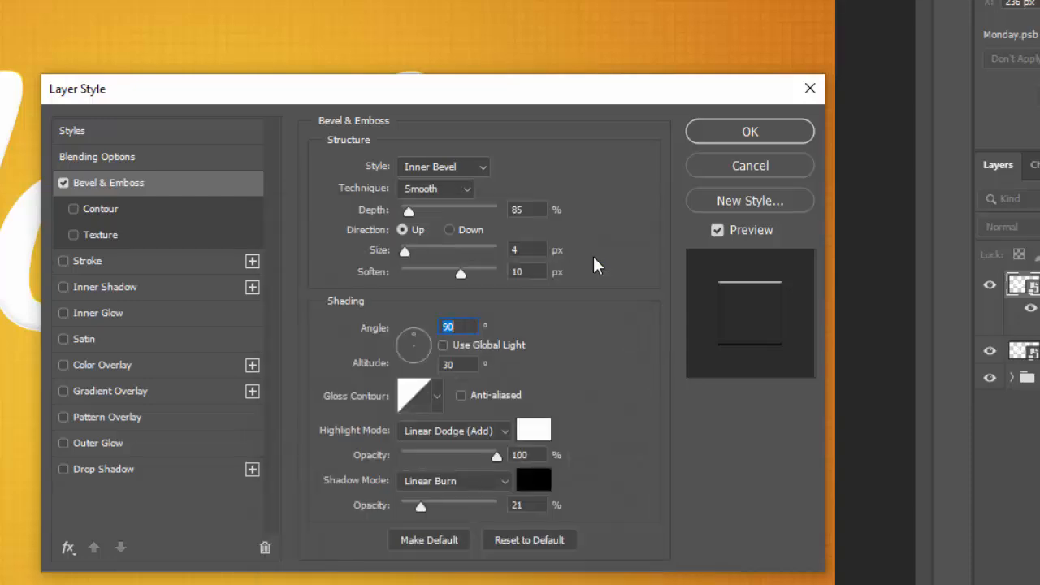
Step: Set the bevel's highlight mode to Screen at 50% opacity and its Linear Burn shadow opacity to 49%
{"action": "left_click", "coordinate": [451, 433]}
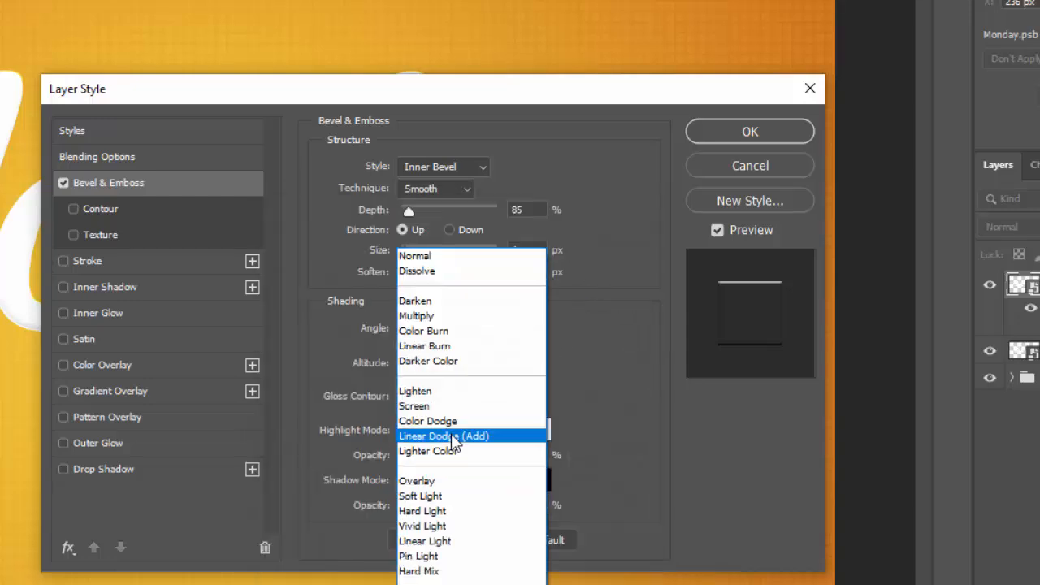
{"action": "left_click", "coordinate": [441, 405]}
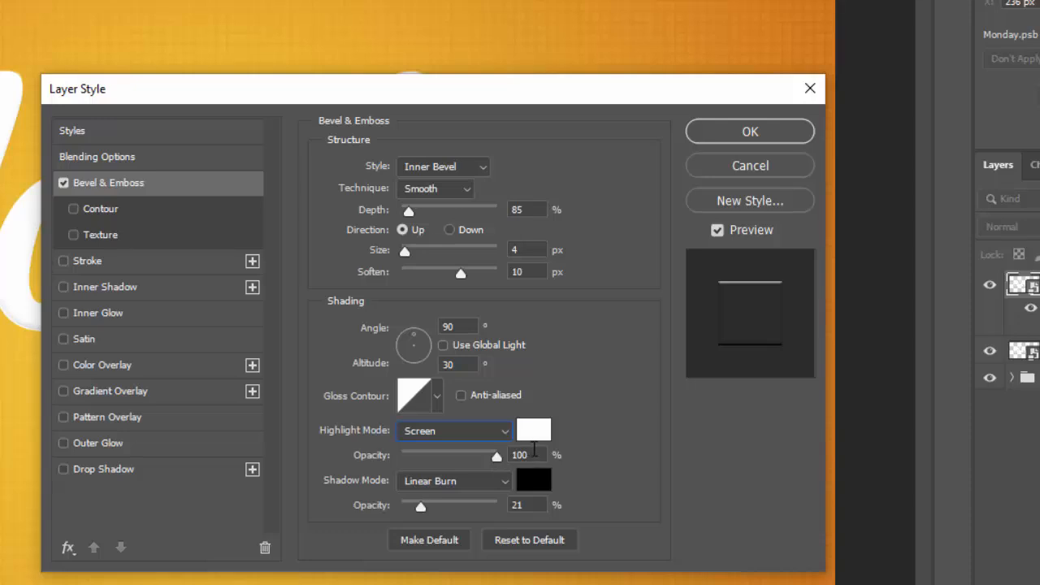
{"action": "left_click", "coordinate": [497, 457]}
{"action": "type", "text": "50"}
{"action": "left_click", "coordinate": [524, 505]}
{"action": "type", "text": "49"}
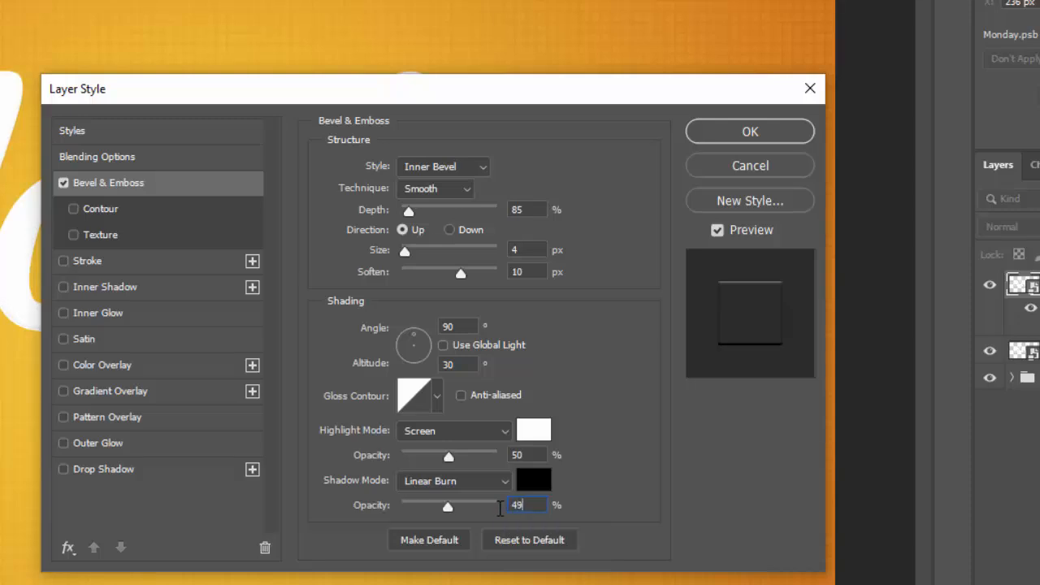
Step: Enable the bevel's Contour, apply the layer style to Monday and collapse its effects list
{"action": "left_click", "coordinate": [108, 211]}
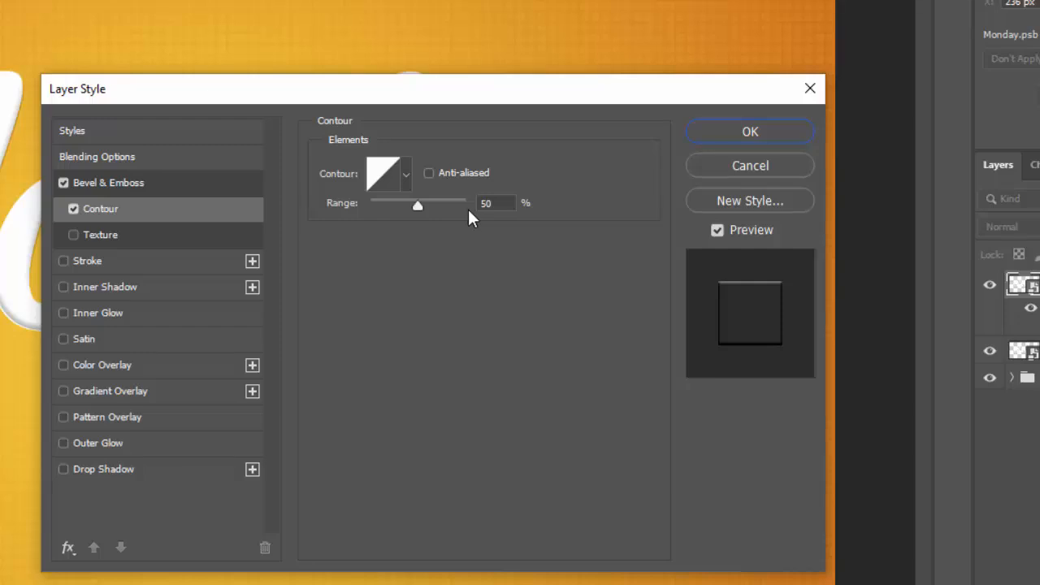
{"action": "left_click", "coordinate": [748, 135]}
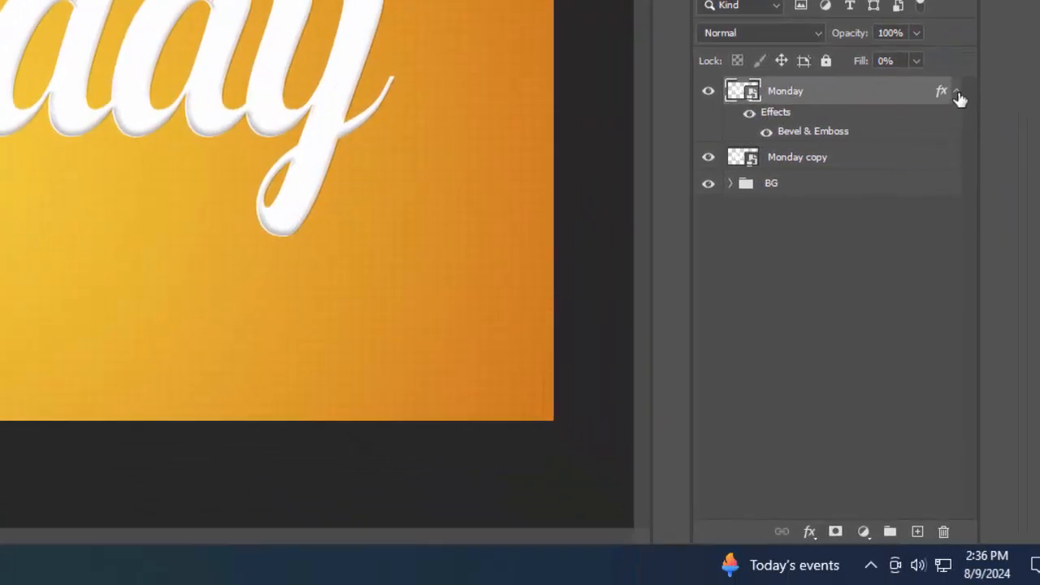
{"action": "left_click", "coordinate": [957, 95]}
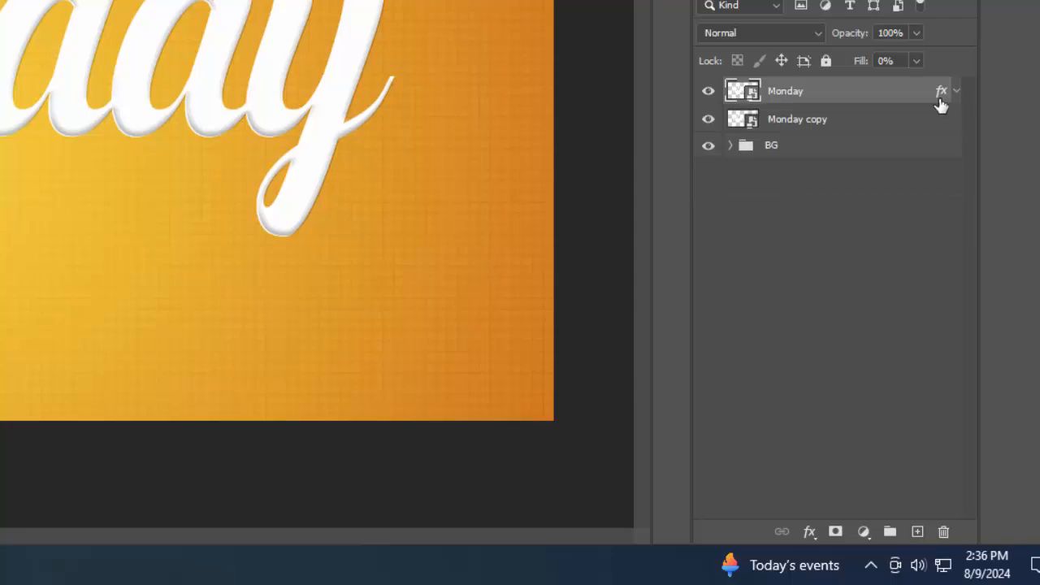
Step: Open the layer style settings of the Monday copy layer and set its fill opacity to 0%
{"action": "left_click", "coordinate": [897, 121]}
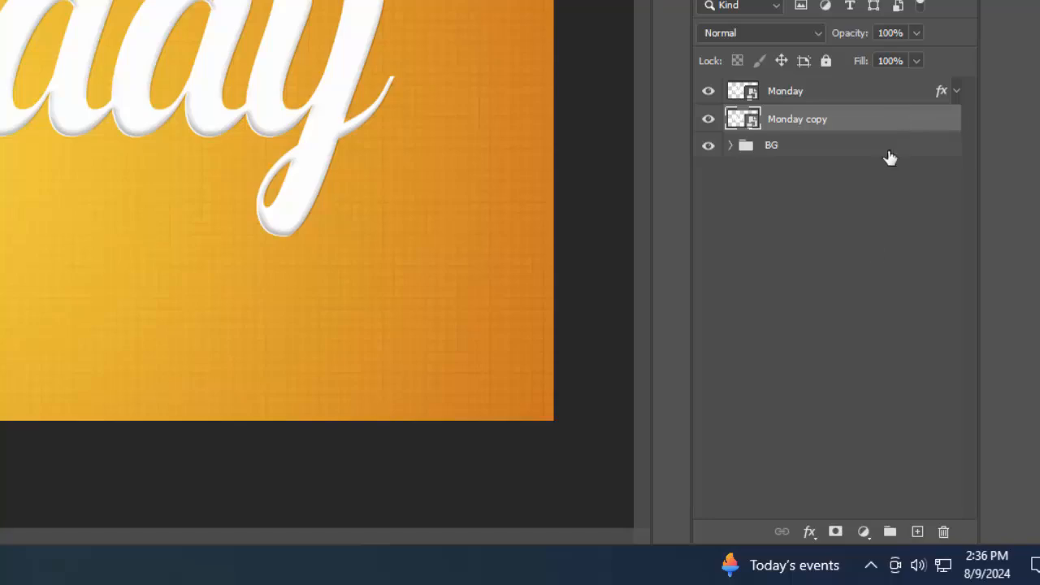
{"action": "left_click", "coordinate": [809, 531]}
{"action": "left_click", "coordinate": [844, 333]}
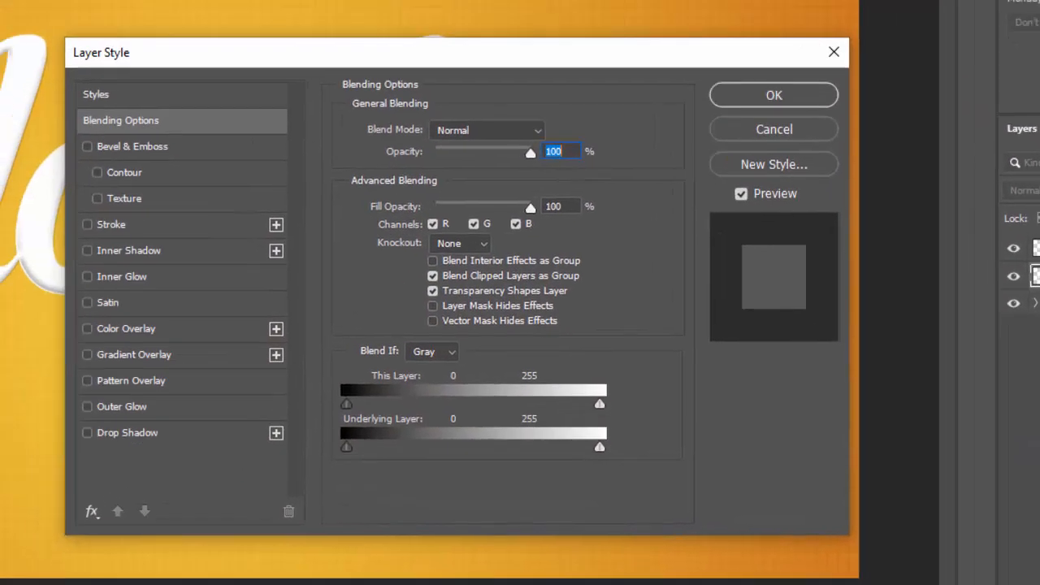
{"action": "left_click", "coordinate": [571, 207]}
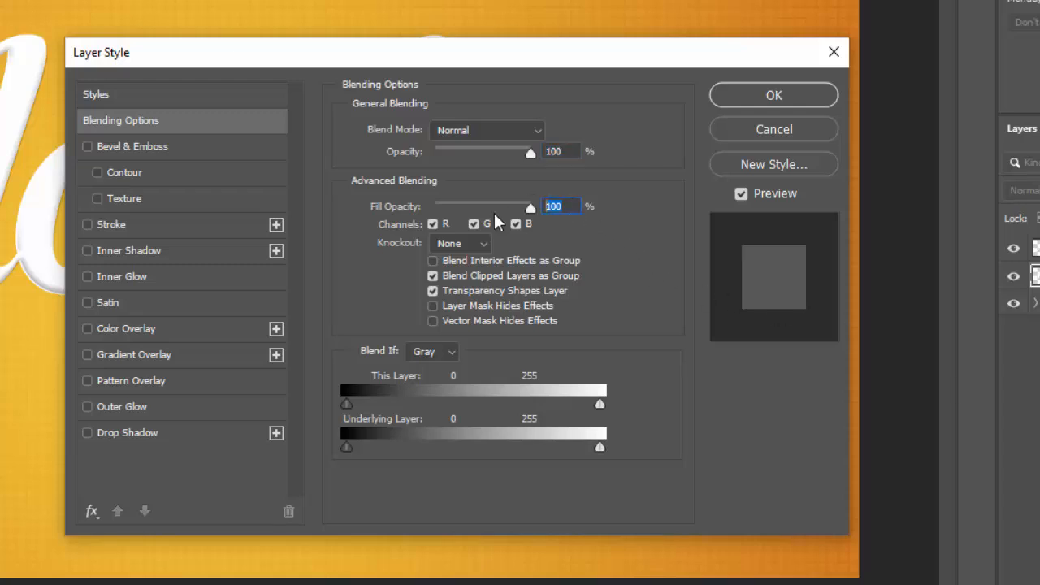
{"action": "type", "text": "0"}
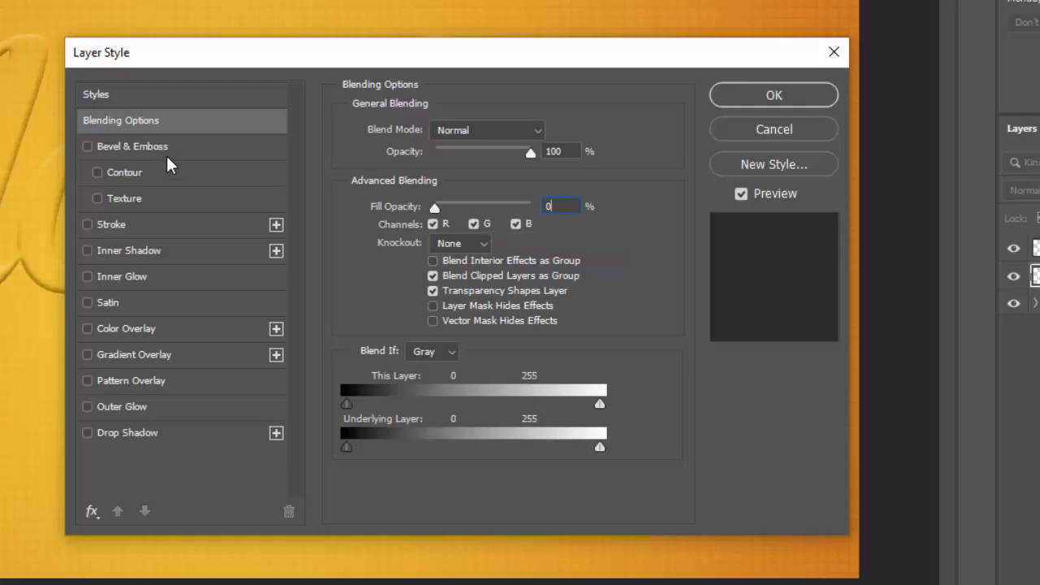
Step: Enable Bevel & Emboss on the Monday copy layer with the Stroke Emboss style
{"action": "left_click", "coordinate": [126, 146]}
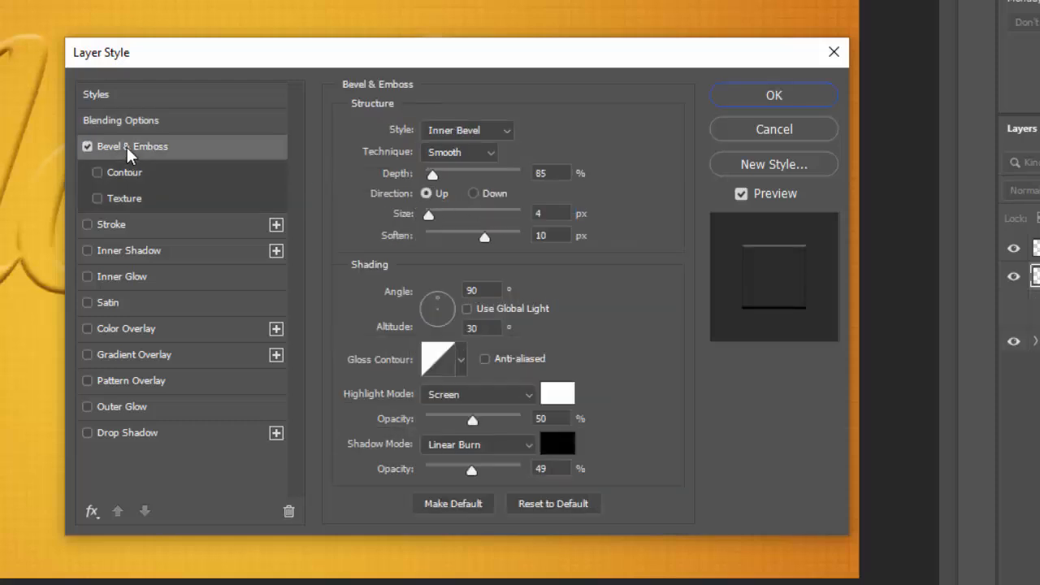
{"action": "left_click", "coordinate": [435, 130]}
{"action": "left_click", "coordinate": [439, 160]}
{"action": "key", "text": "Down"}
{"action": "key", "text": "Down"}
{"action": "key", "text": "Down"}
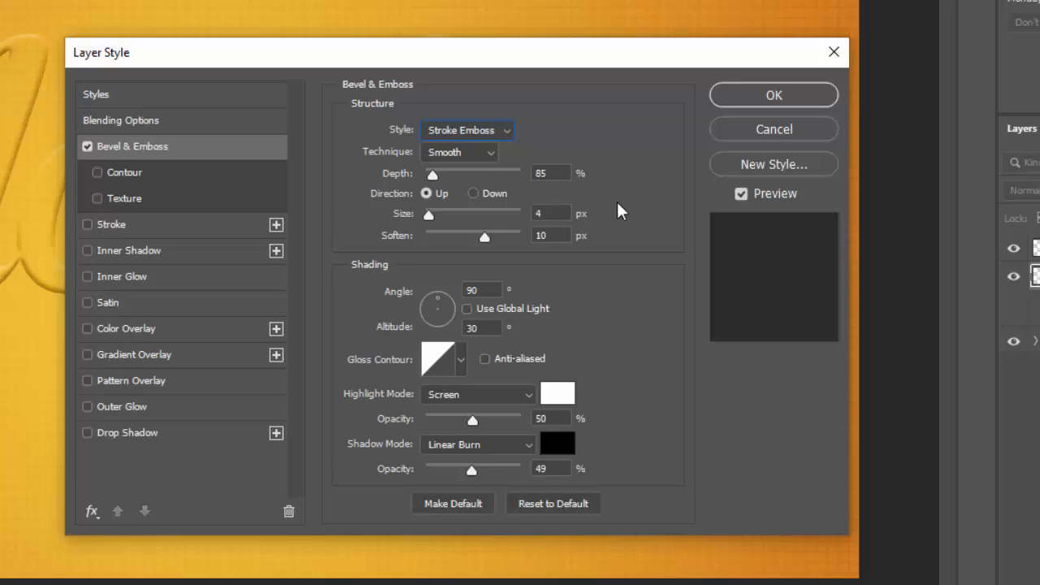
Step: Set the stroke emboss depth to 54%, size to 25 px and soften to 0 px
{"action": "left_click", "coordinate": [560, 174]}
{"action": "type", "text": "54"}
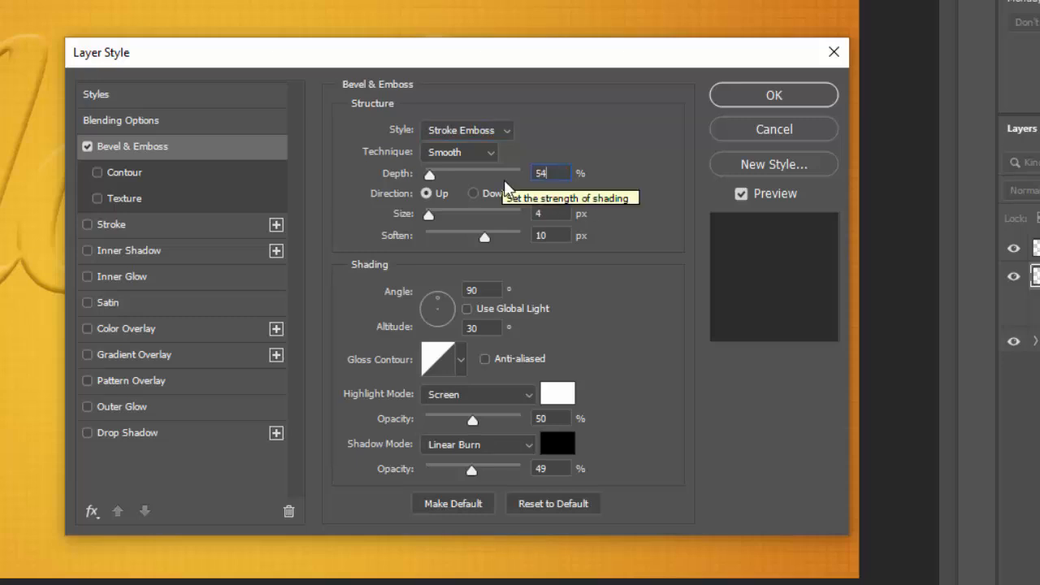
{"action": "left_click", "coordinate": [550, 213]}
{"action": "type", "text": "25"}
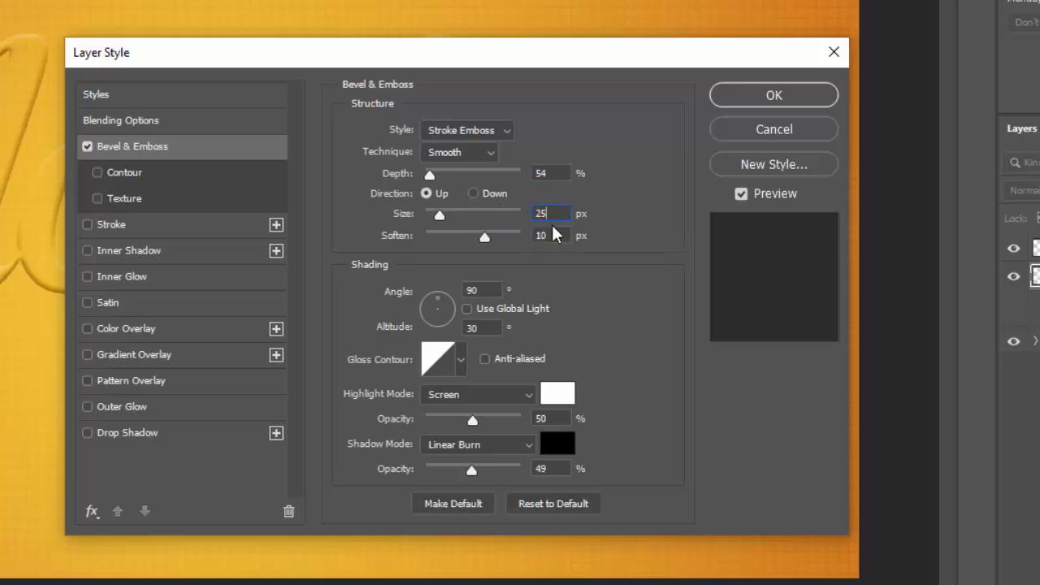
{"action": "key", "text": "Tab"}
{"action": "type", "text": "0"}
Step: Set the emboss angle to -90°, the highlight to Linear Dodge (Add) at 61% and the shadow opacity to 20%
{"action": "left_click", "coordinate": [466, 291]}
{"action": "left_click", "coordinate": [468, 396]}
{"action": "left_click", "coordinate": [470, 398]}
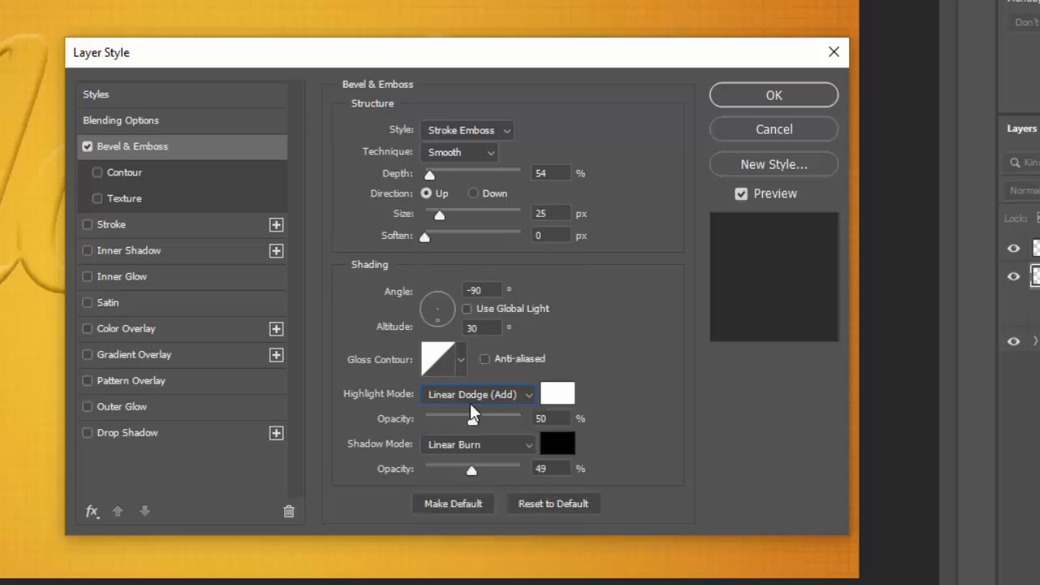
{"action": "double_click", "coordinate": [549, 417]}
{"action": "type", "text": "61"}
{"action": "double_click", "coordinate": [550, 469]}
{"action": "type", "text": "20"}
Step: Enable the bevel's Contour and add a 10 px stroke positioned inside on the Monday copy layer
{"action": "left_click", "coordinate": [135, 173]}
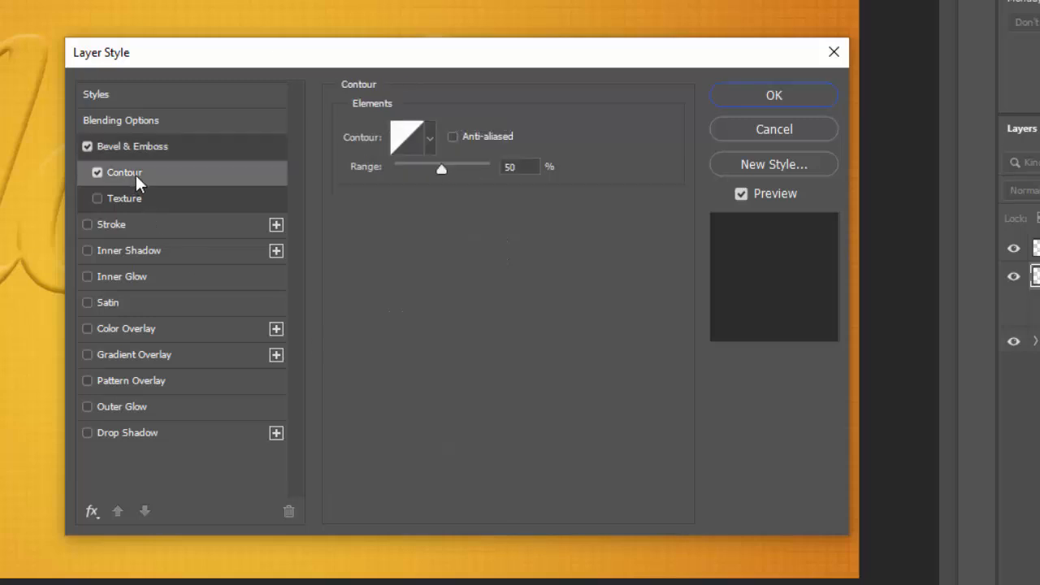
{"action": "left_click", "coordinate": [156, 228]}
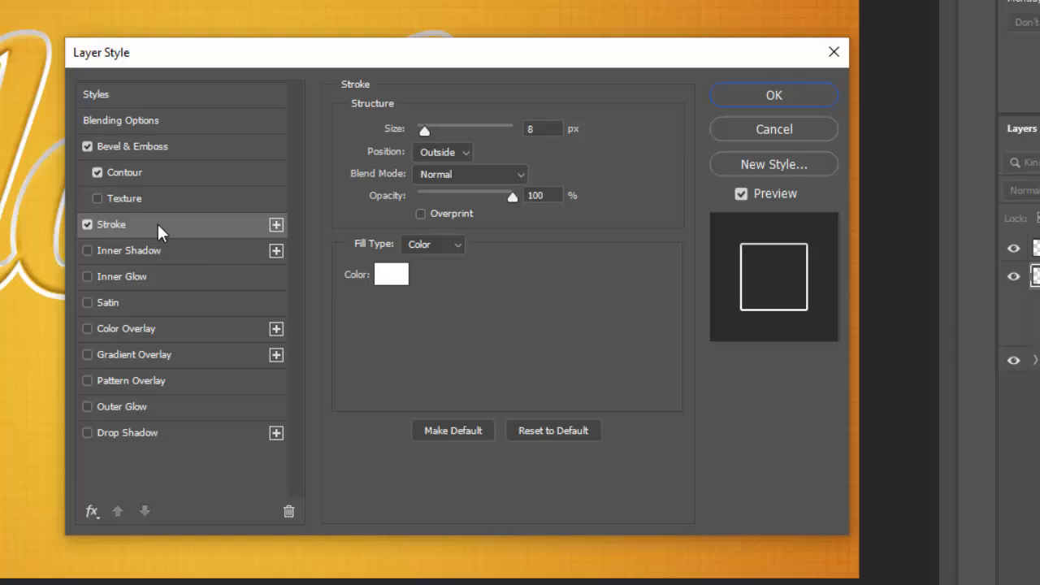
{"action": "left_click", "coordinate": [532, 128]}
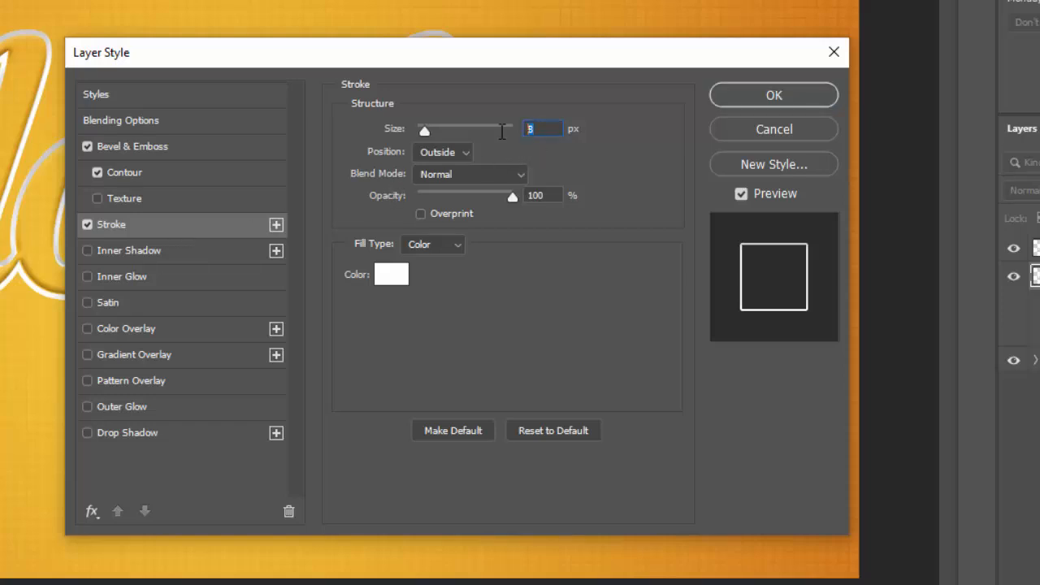
{"action": "type", "text": "10"}
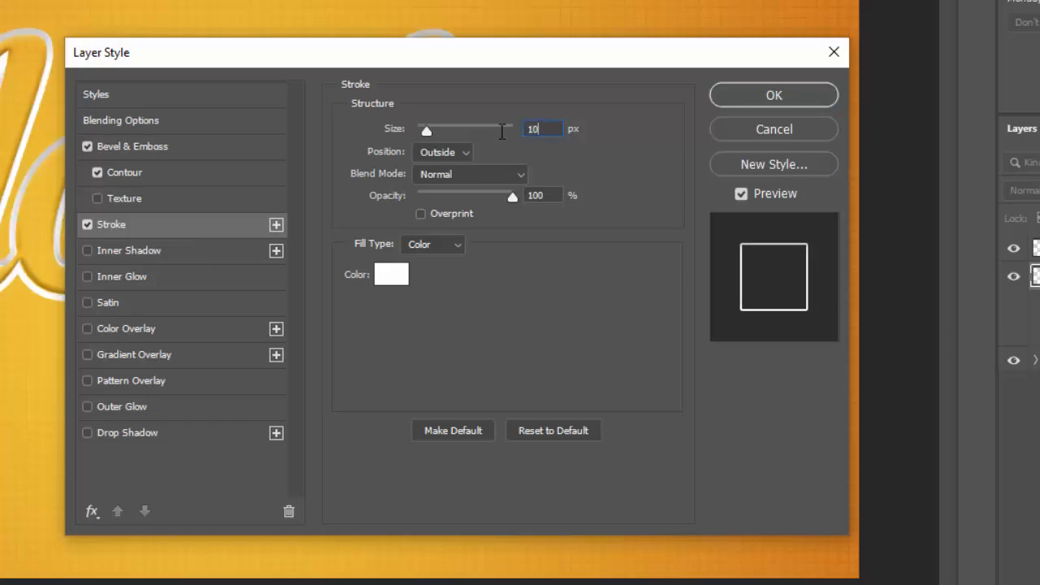
{"action": "left_click", "coordinate": [437, 151]}
{"action": "left_click", "coordinate": [437, 182]}
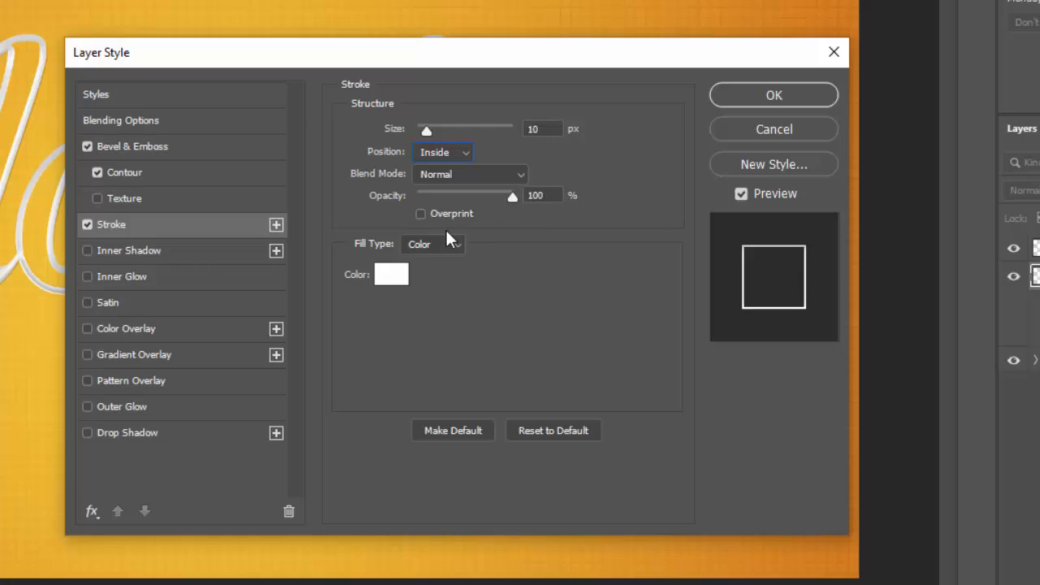
Step: Set the stroke colour of the Monday copy layer to #b0b0b0
{"action": "left_click", "coordinate": [393, 274]}
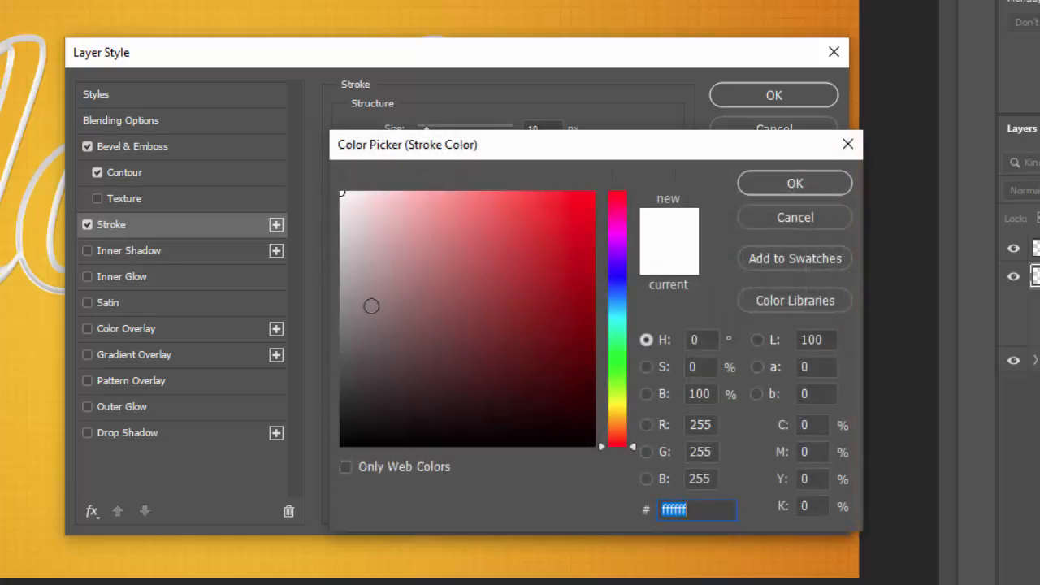
{"action": "type", "text": "b0"}
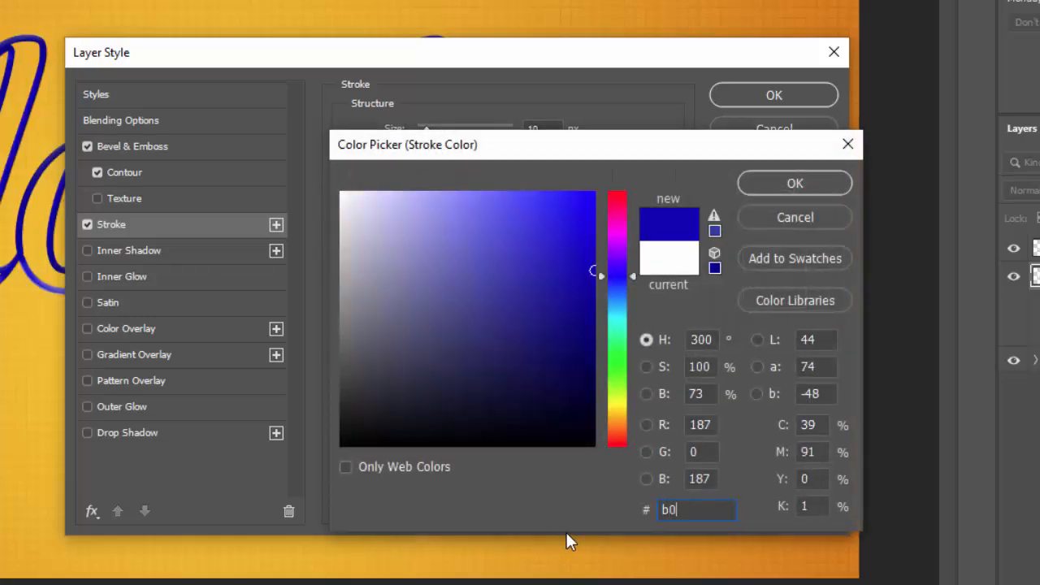
{"action": "type", "text": "b0b0"}
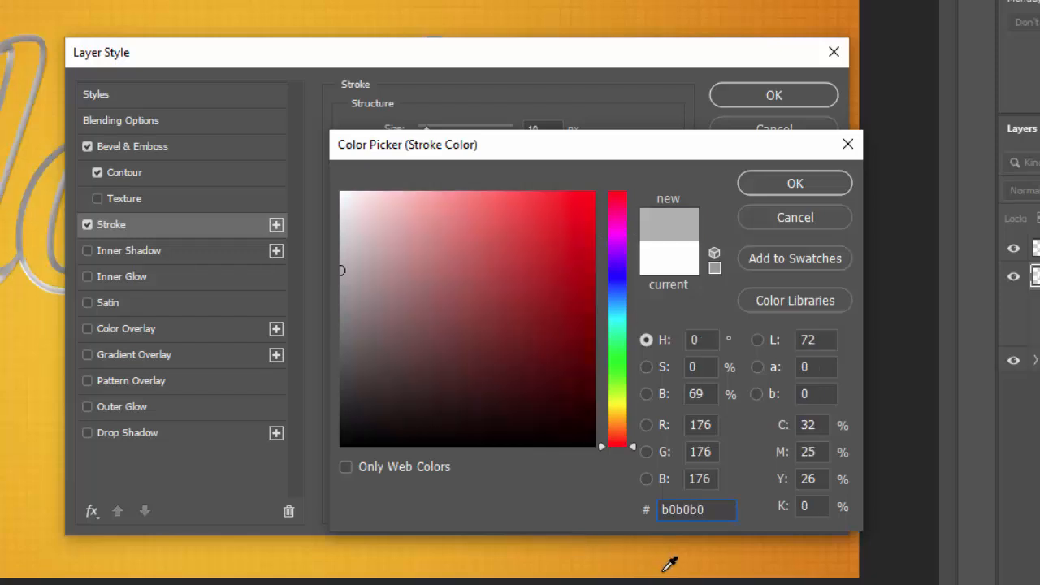
{"action": "left_click", "coordinate": [789, 183]}
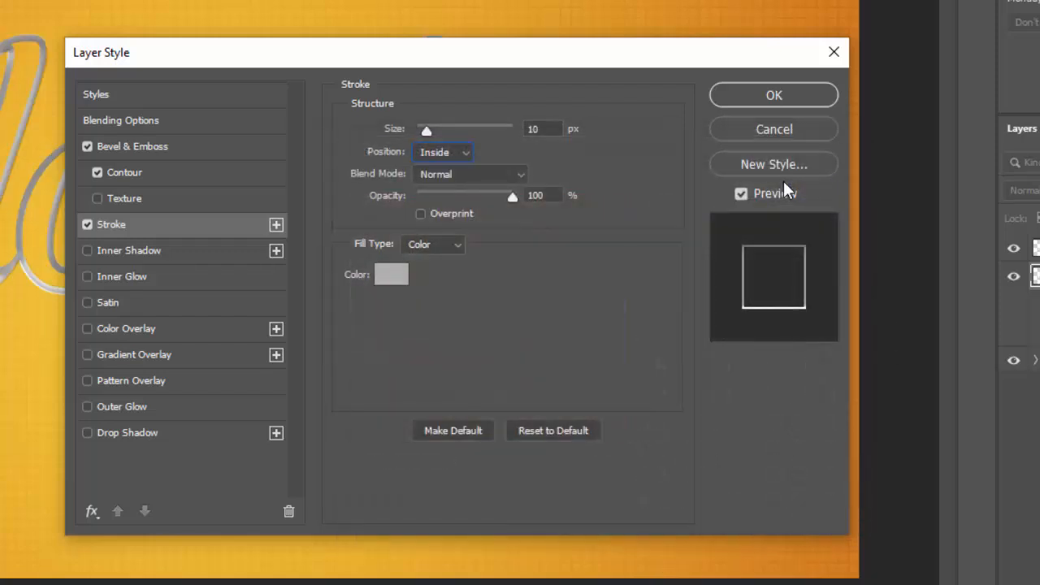
Step: Add a linear gradient overlay from #a5a5a5 to #ffffff at 90° and 136% scale, and apply the layer style
{"action": "left_click", "coordinate": [166, 354]}
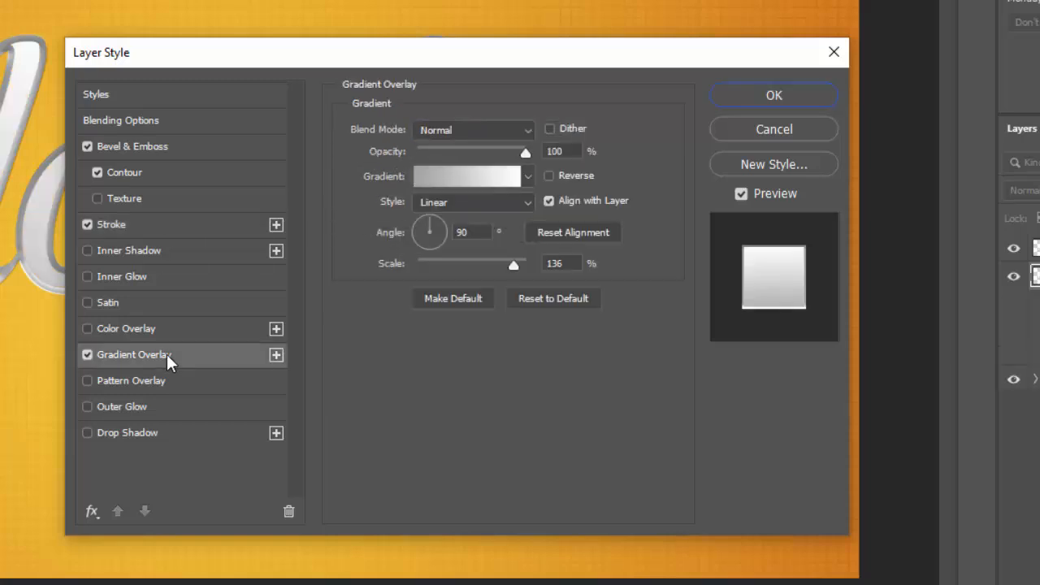
{"action": "left_click", "coordinate": [432, 182]}
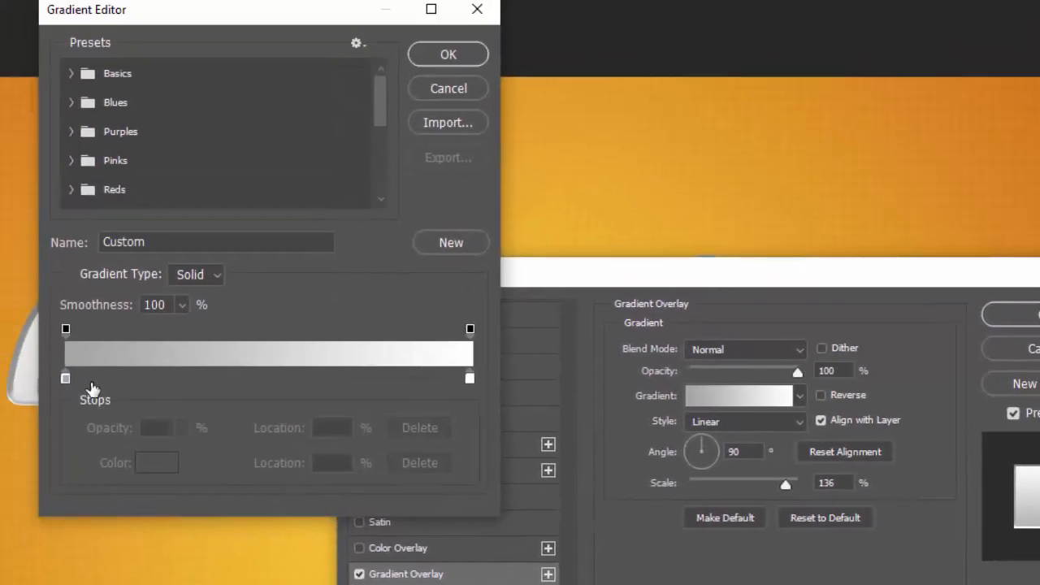
{"action": "left_click", "coordinate": [65, 378]}
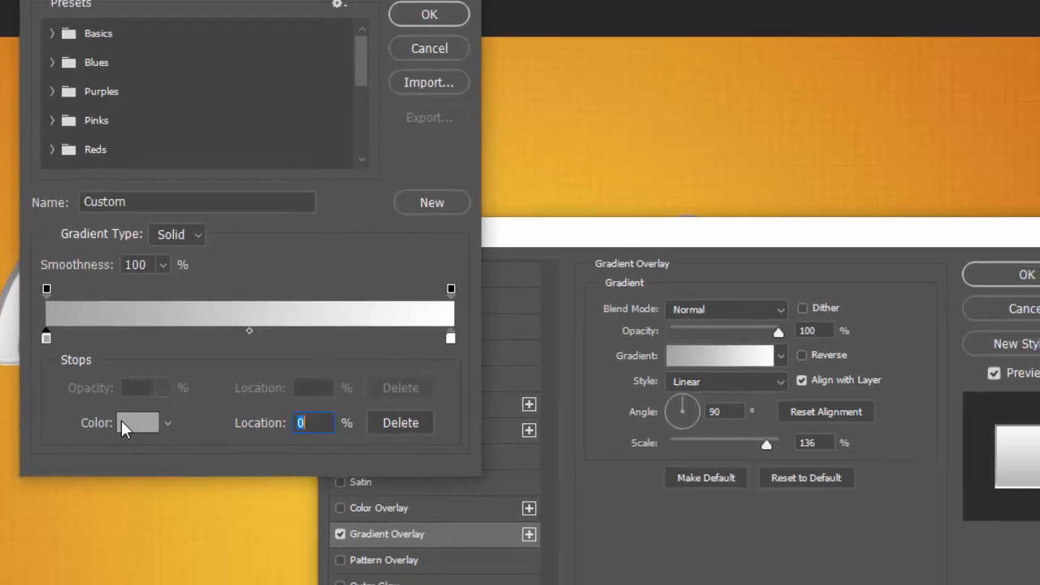
{"action": "left_click", "coordinate": [150, 462]}
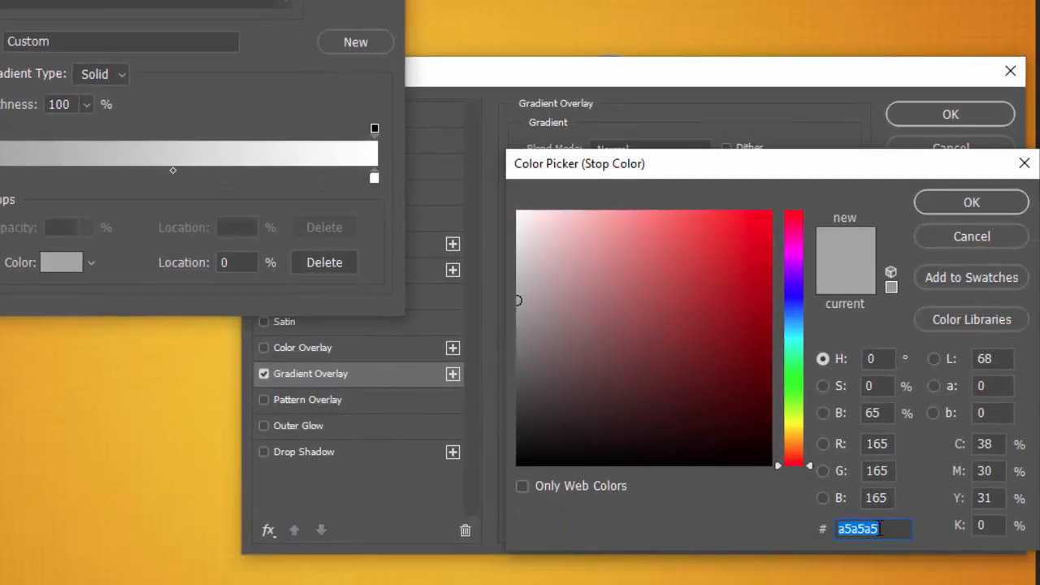
{"action": "left_click", "coordinate": [961, 200]}
{"action": "left_click", "coordinate": [372, 178]}
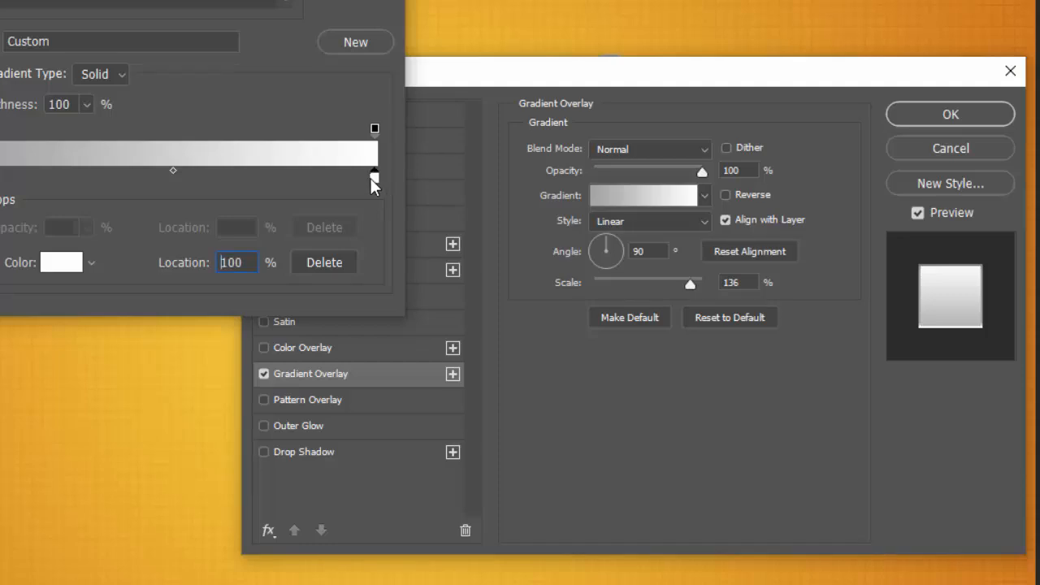
{"action": "left_click", "coordinate": [68, 267]}
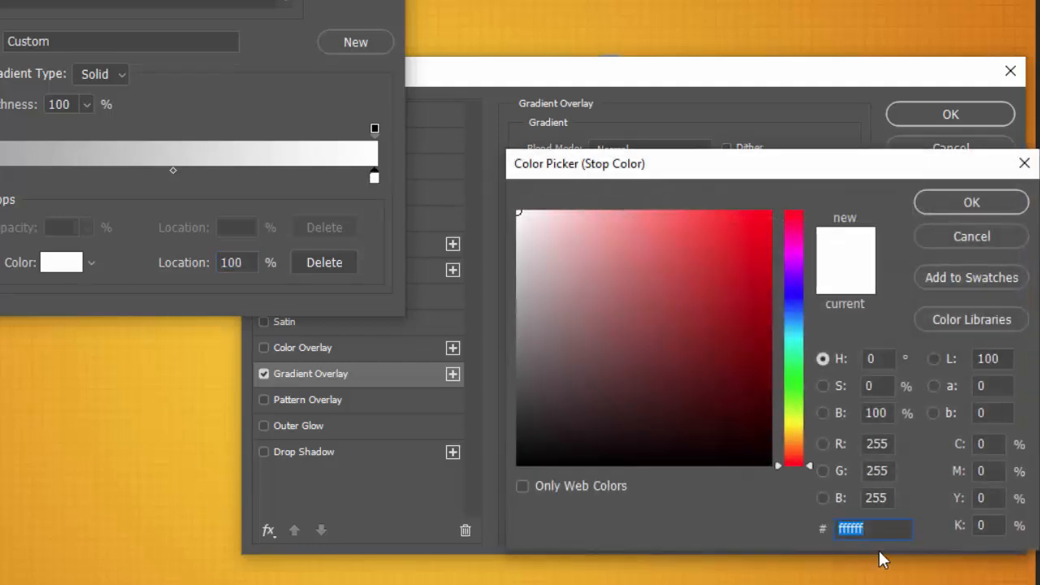
{"action": "left_click", "coordinate": [968, 203]}
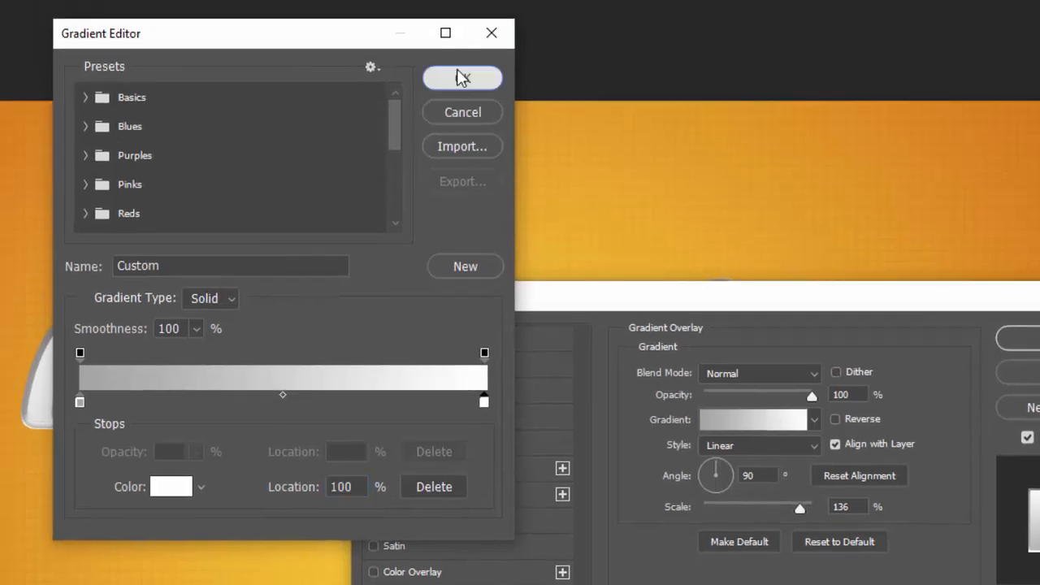
{"action": "left_click", "coordinate": [394, 0]}
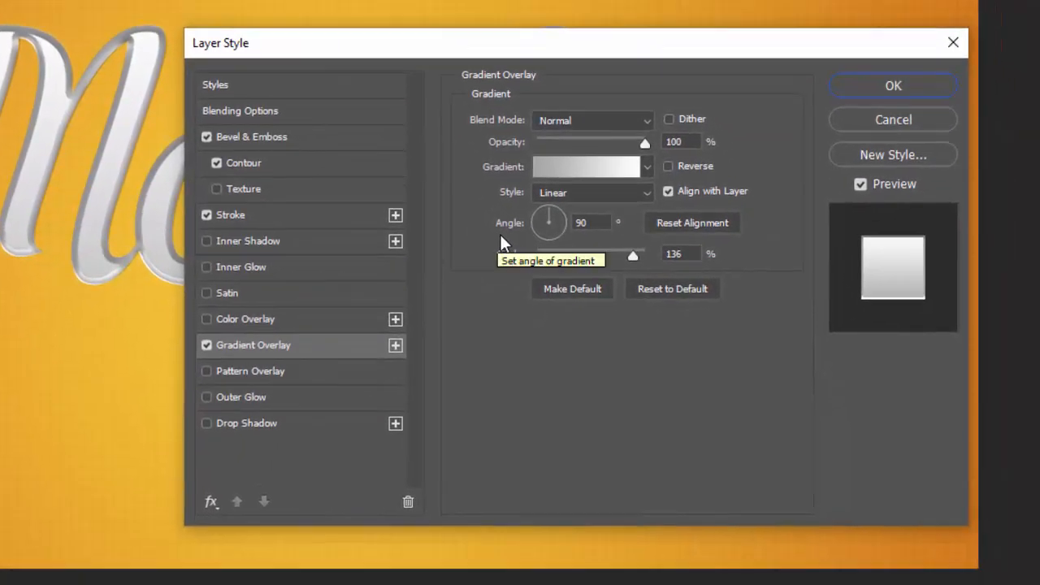
{"action": "double_click", "coordinate": [687, 251]}
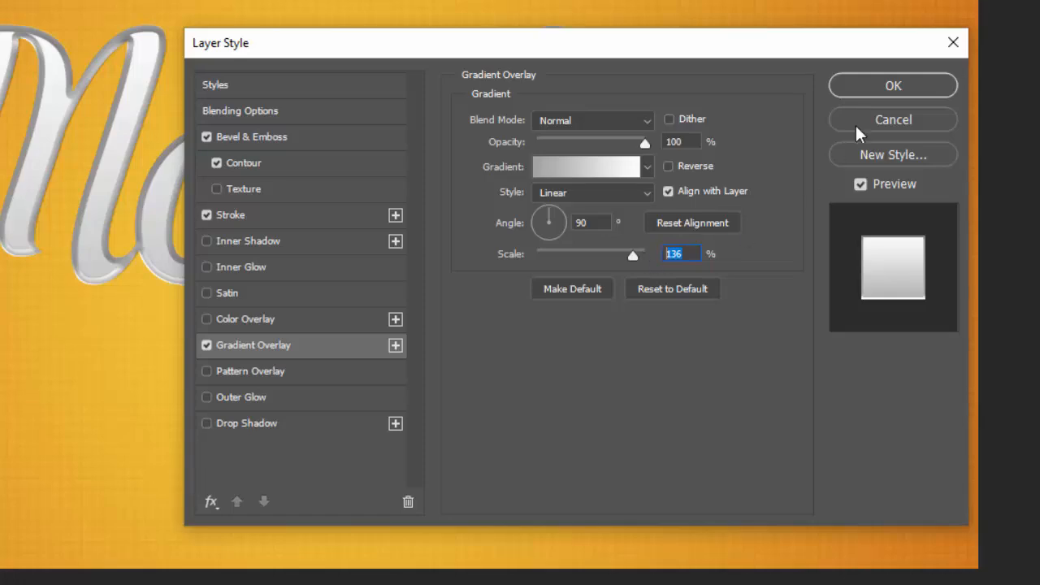
{"action": "left_click", "coordinate": [890, 88]}
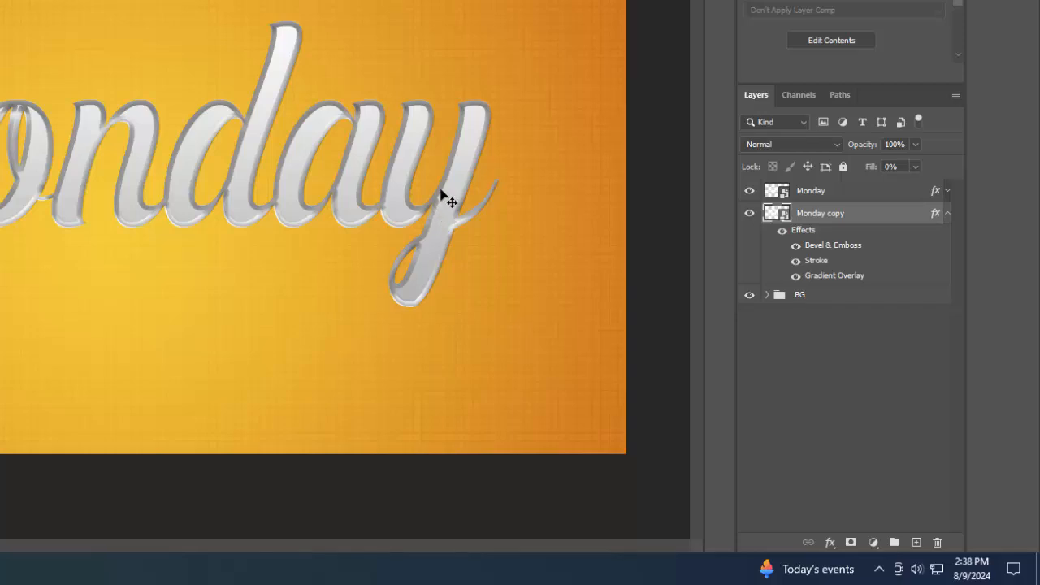
Step: Duplicate the Monday copy layer, place the duplicate below it, and clear the duplicate's layer style
{"action": "left_click", "coordinate": [947, 215]}
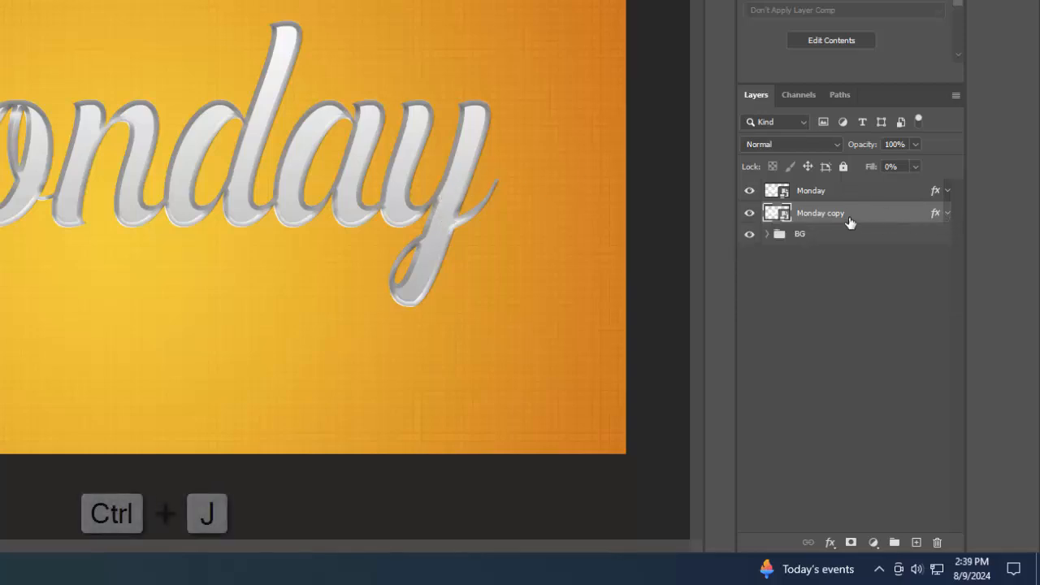
{"action": "key", "text": "ctrl+j"}
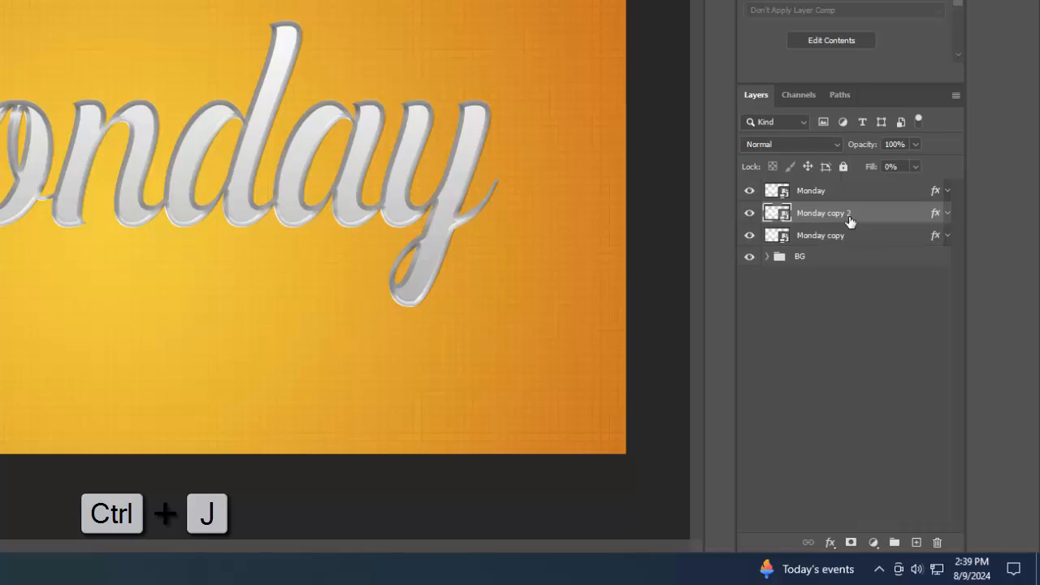
{"action": "left_click_drag", "start_coordinate": [850, 221], "coordinate": [849, 246]}
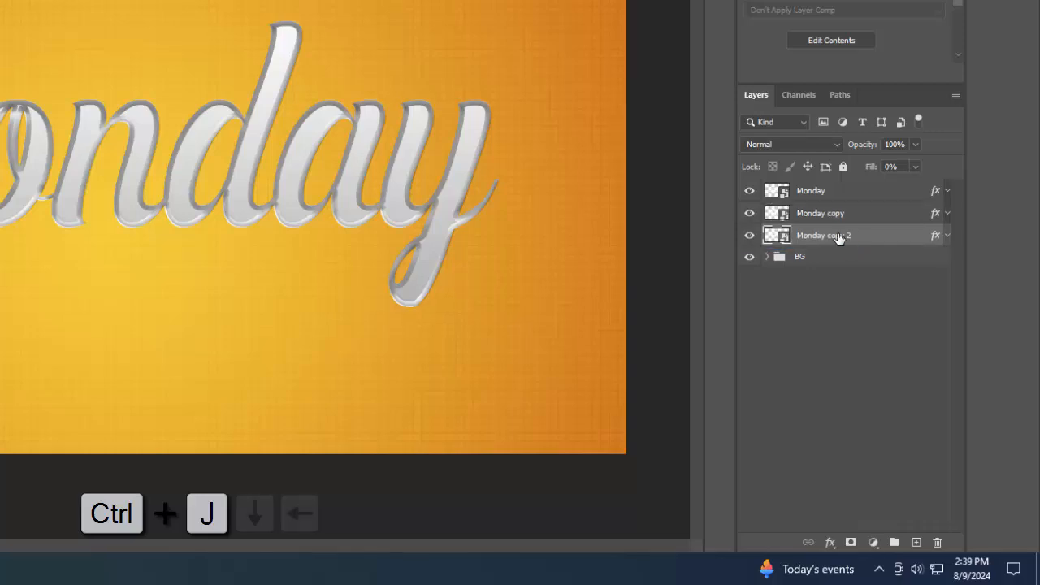
{"action": "right_click", "coordinate": [836, 235]}
{"action": "left_click", "coordinate": [744, 304]}
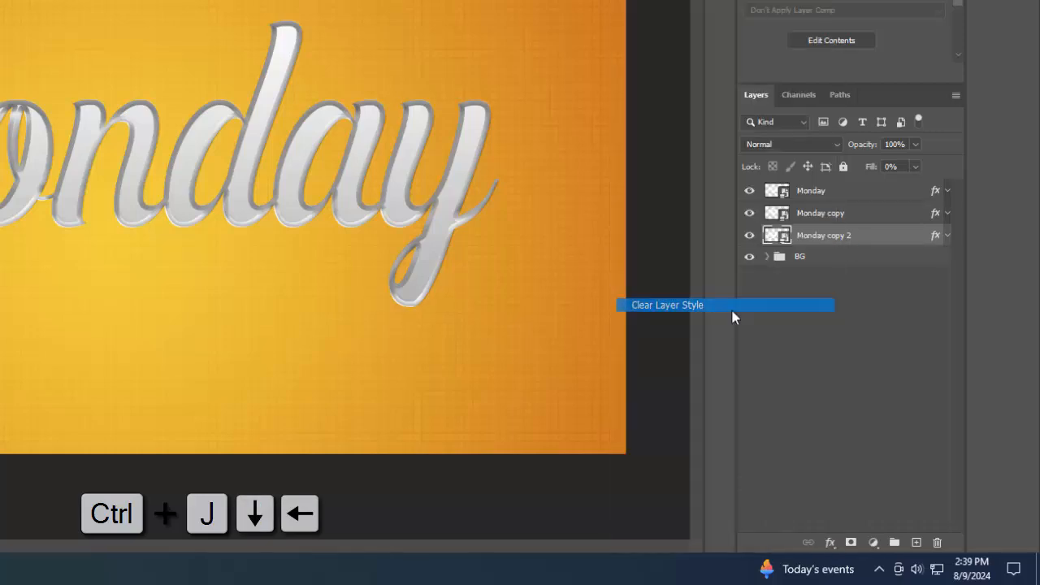
Step: Group the Monday and Monday copy layers and name the group TOP
{"action": "left_click", "coordinate": [854, 216]}
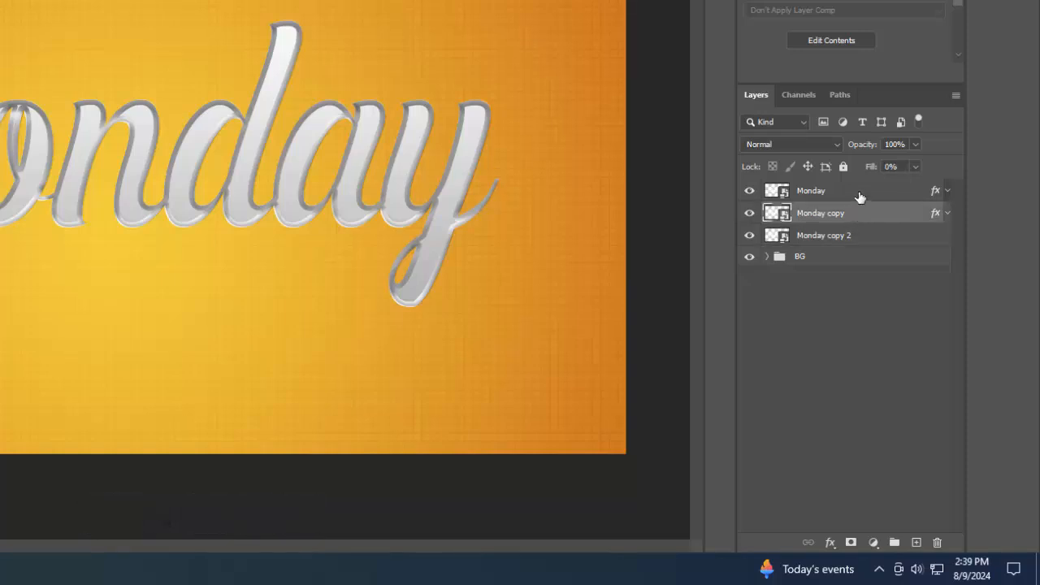
{"action": "left_click", "coordinate": [860, 198], "text": "shift"}
{"action": "left_click", "coordinate": [895, 542]}
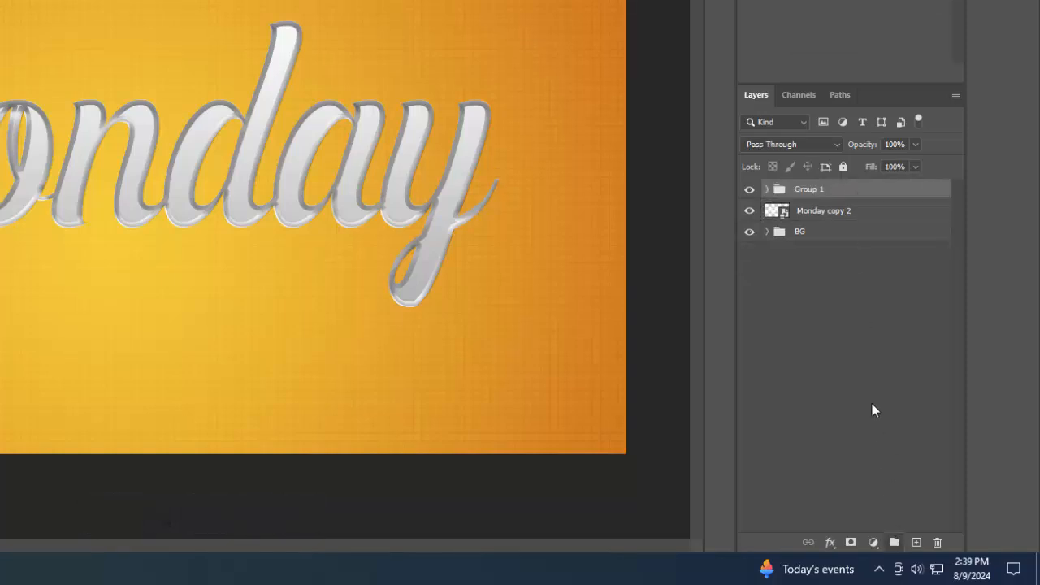
{"action": "double_click", "coordinate": [809, 190]}
{"action": "type", "text": "TO"}
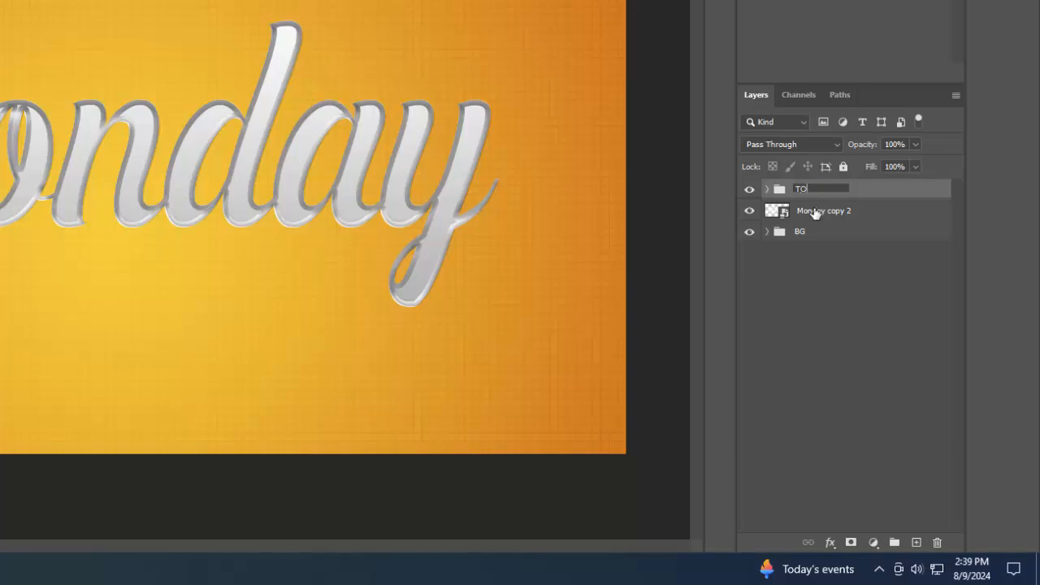
{"action": "key", "text": "Return"}
Step: Repeatedly duplicate the unstyled Monday copy 2 layer up to Monday copy 21, nudging each duplicate one step down and left
{"action": "left_click", "coordinate": [815, 212]}
{"action": "key", "text": "ctrl+j"}
{"action": "key", "text": "ctrl+j"}
{"action": "key", "text": "ctrl+j"}
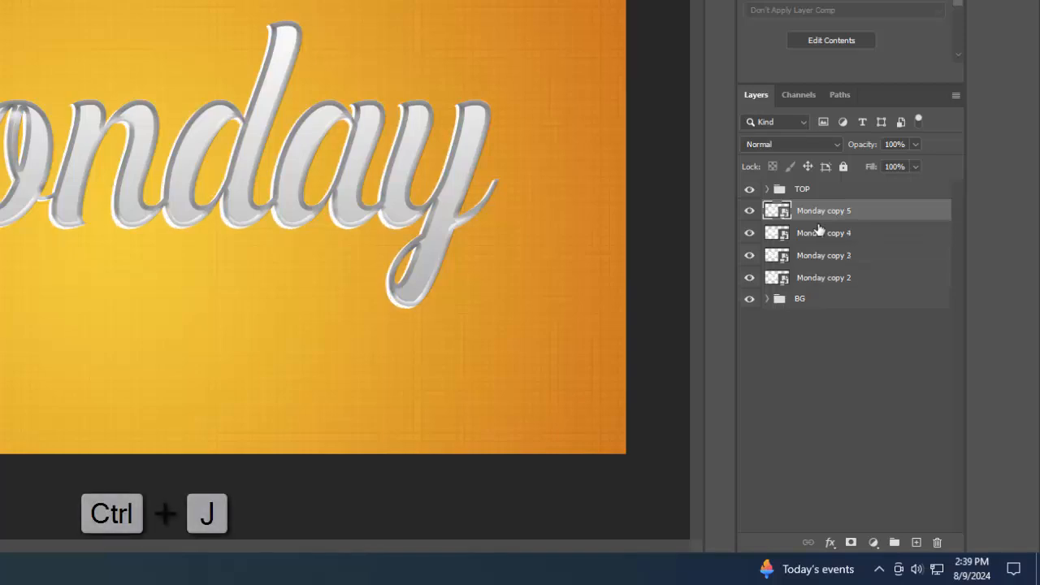
{"action": "key", "text": "ctrl+j"}
{"action": "key", "text": "Down"}
{"action": "key", "text": "Left"}
{"action": "key", "text": "ctrl+j"}
{"action": "key", "text": "Down"}
{"action": "key", "text": "Left"}
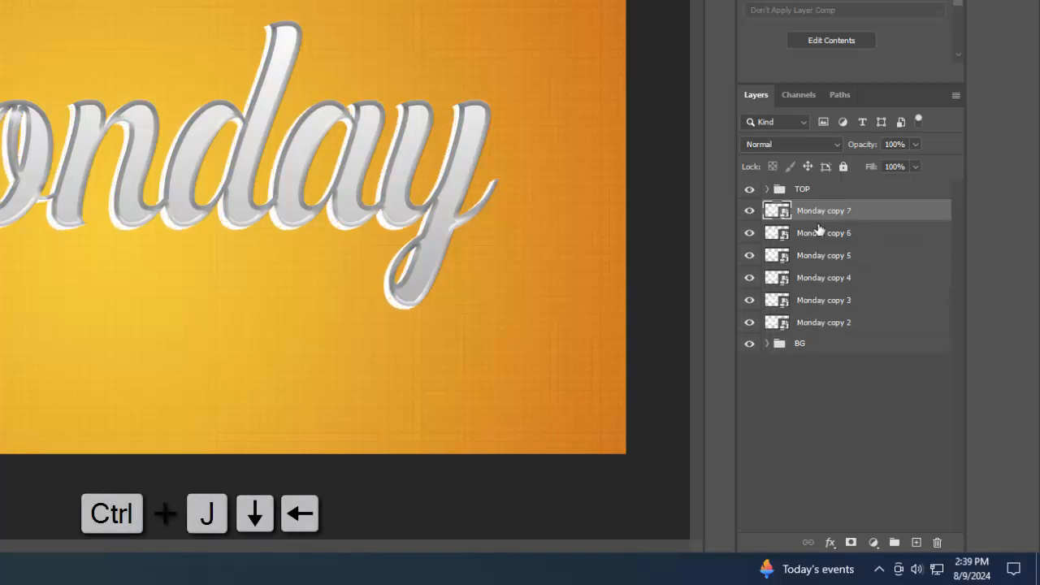
{"action": "key", "text": "ctrl+j"}
{"action": "key", "text": "Down"}
{"action": "key", "text": "Left"}
{"action": "key", "text": "ctrl+j"}
{"action": "key", "text": "Down"}
{"action": "key", "text": "Left"}
{"action": "key", "text": "ctrl+j"}
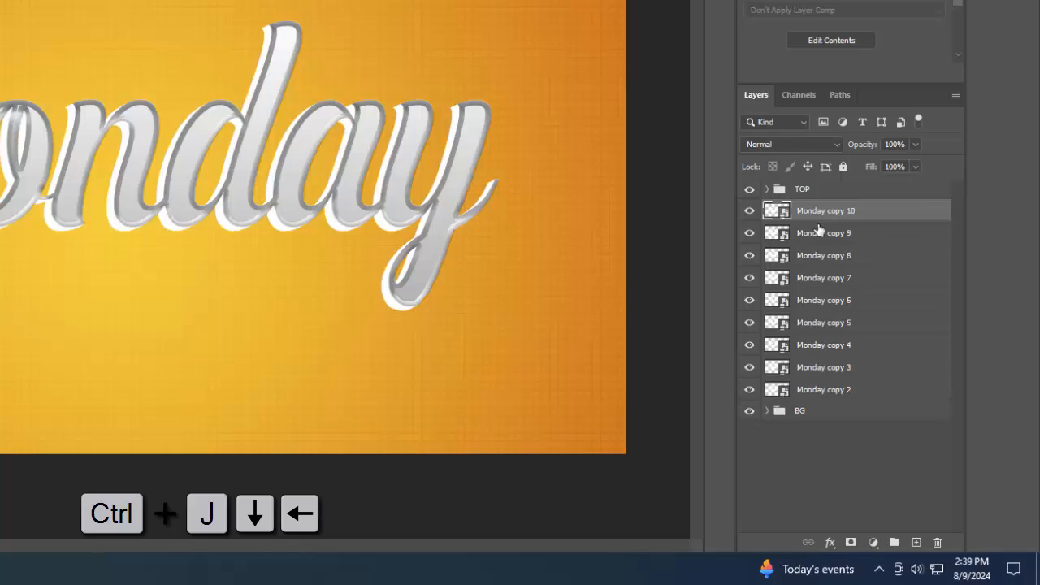
{"action": "key", "text": "Down"}
{"action": "key", "text": "Left"}
{"action": "key", "text": "ctrl+j"}
{"action": "key", "text": "Down"}
{"action": "key", "text": "Left"}
{"action": "key", "text": "ctrl+j"}
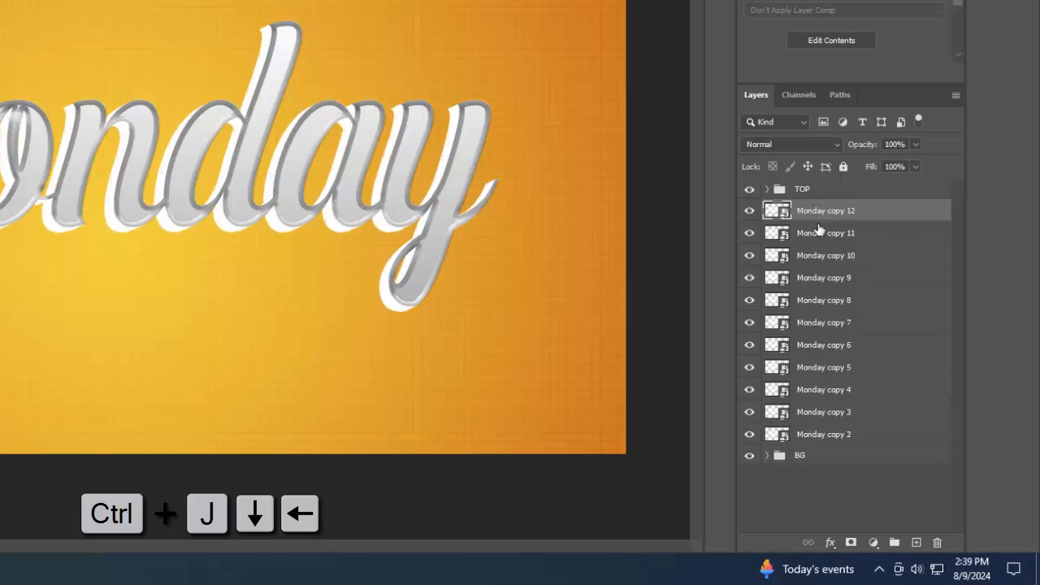
{"action": "key", "text": "Down"}
{"action": "key", "text": "Left"}
{"action": "key", "text": "ctrl+j"}
{"action": "key", "text": "Down"}
{"action": "key", "text": "Left"}
{"action": "key", "text": "ctrl+j"}
{"action": "key", "text": "Down"}
{"action": "key", "text": "Left"}
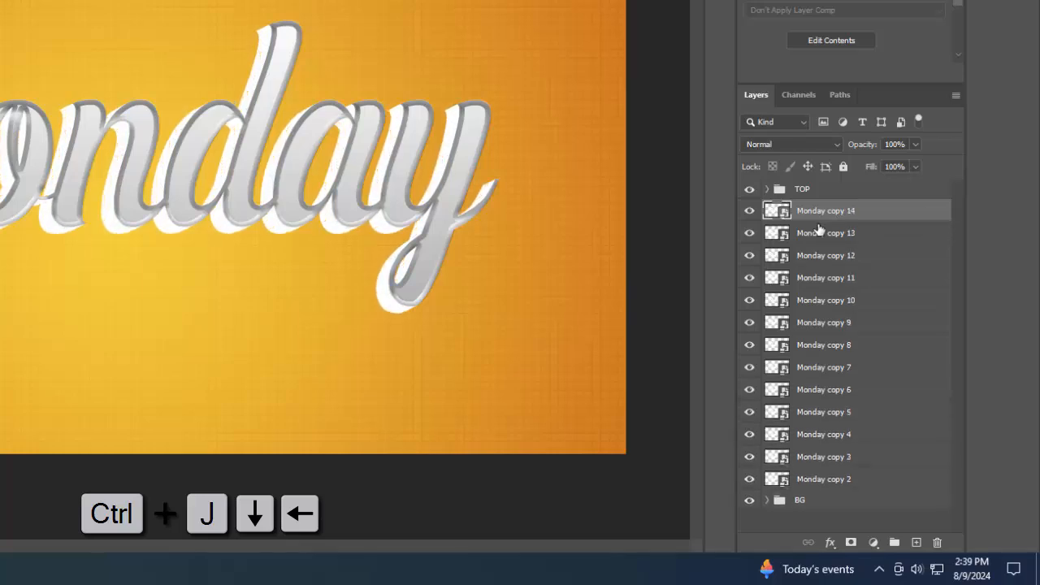
{"action": "key", "text": "ctrl+j"}
{"action": "key", "text": "Down"}
{"action": "key", "text": "Left"}
{"action": "key", "text": "ctrl+j"}
{"action": "key", "text": "Down"}
{"action": "key", "text": "Left"}
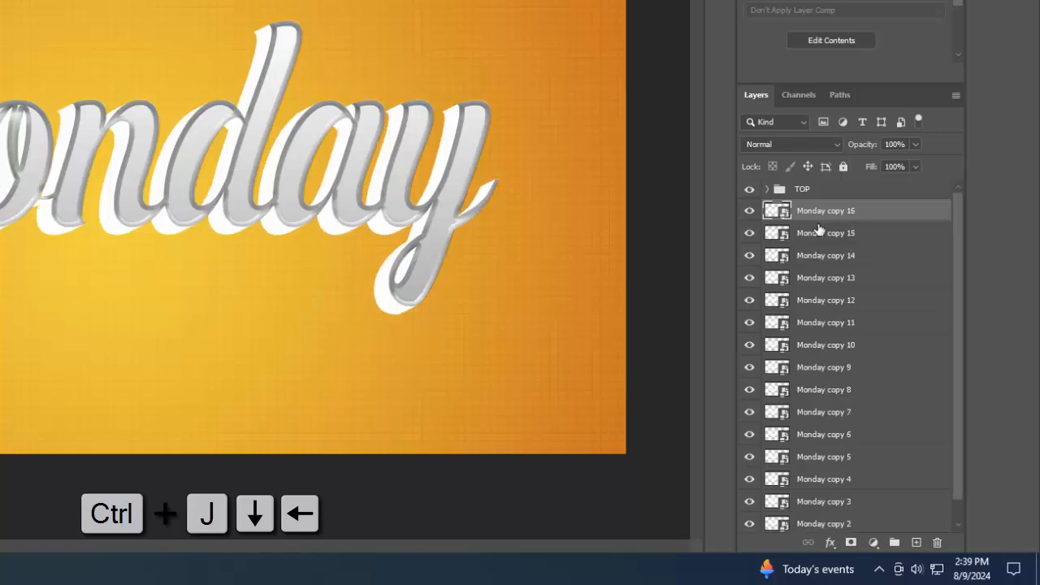
{"action": "key", "text": "ctrl+j"}
{"action": "key", "text": "Down"}
{"action": "key", "text": "Left"}
{"action": "key", "text": "ctrl+j"}
{"action": "key", "text": "Down"}
{"action": "key", "text": "Left"}
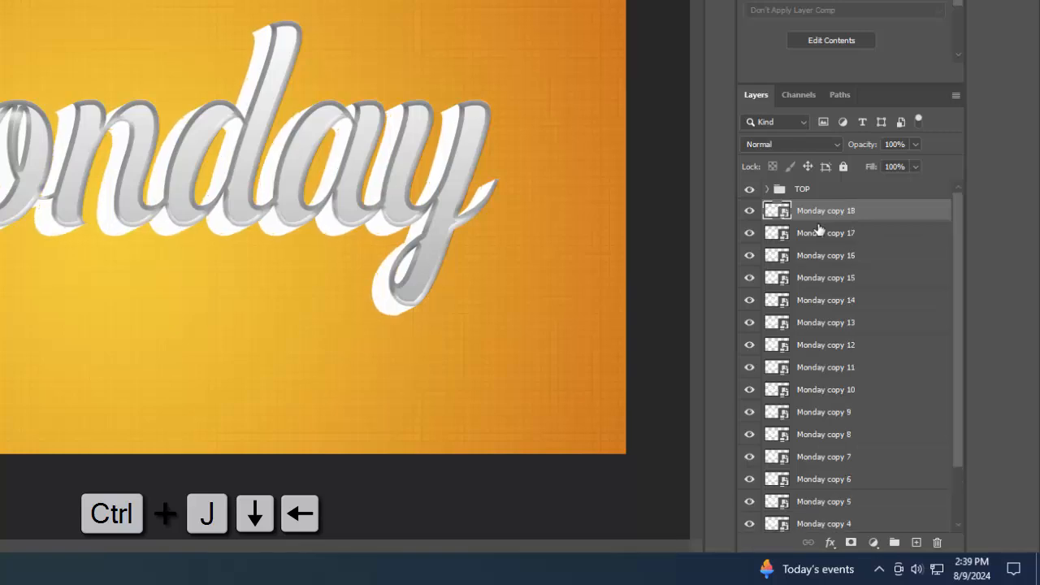
{"action": "key", "text": "ctrl+j"}
{"action": "key", "text": "Down"}
{"action": "key", "text": "Left"}
{"action": "key", "text": "ctrl+j"}
{"action": "key", "text": "Down"}
{"action": "key", "text": "Left"}
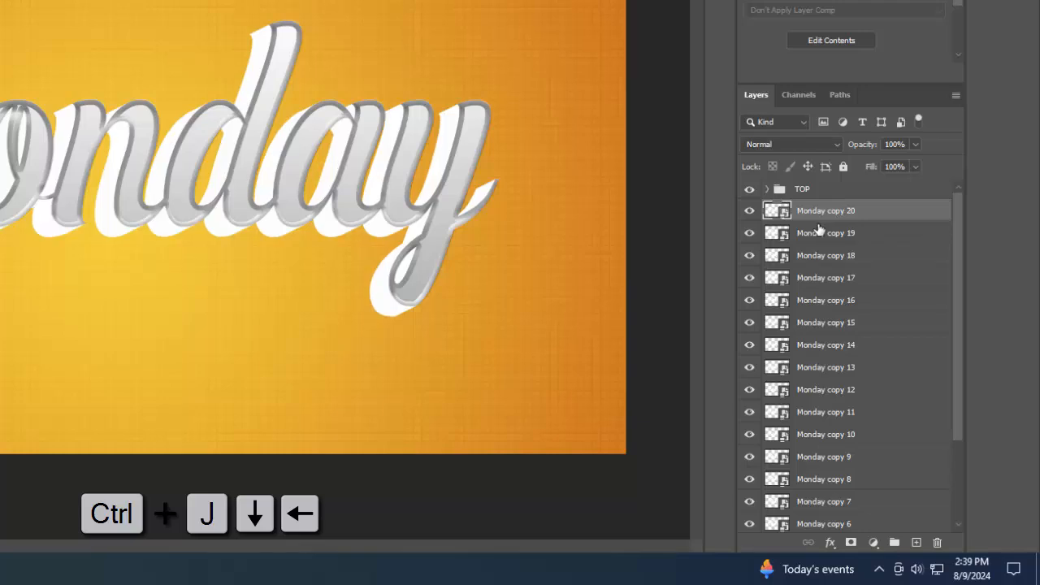
{"action": "key", "text": "ctrl+j"}
{"action": "key", "text": "Down"}
{"action": "key", "text": "Left"}
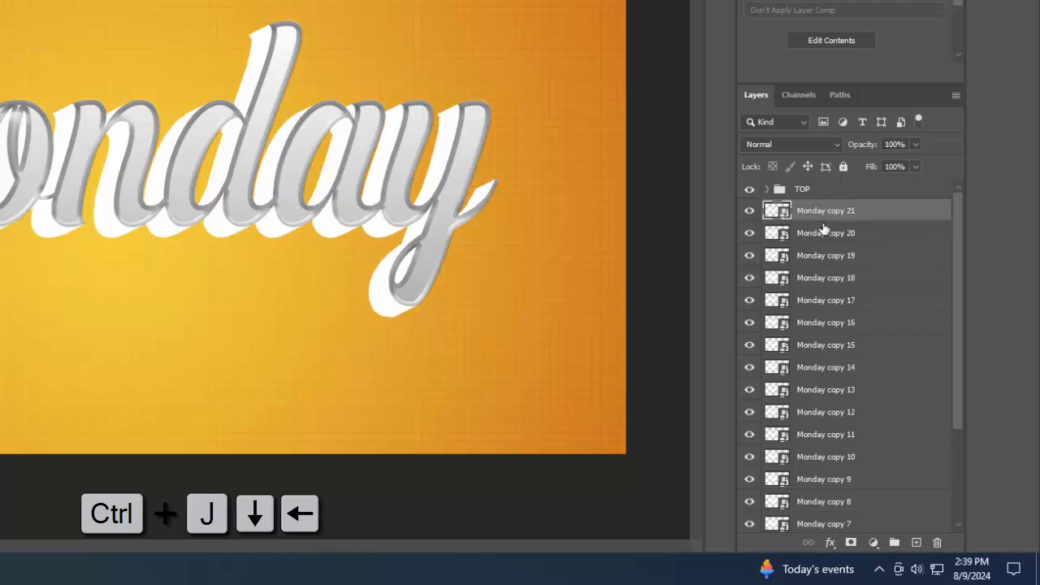
Step: Reorder the upper duplicates so Monday copy 9 through Monday copy 21 stack in ascending order downward
{"action": "left_click_drag", "start_coordinate": [827, 216], "coordinate": [836, 255]}
{"action": "left_click_drag", "start_coordinate": [836, 255], "coordinate": [840, 210]}
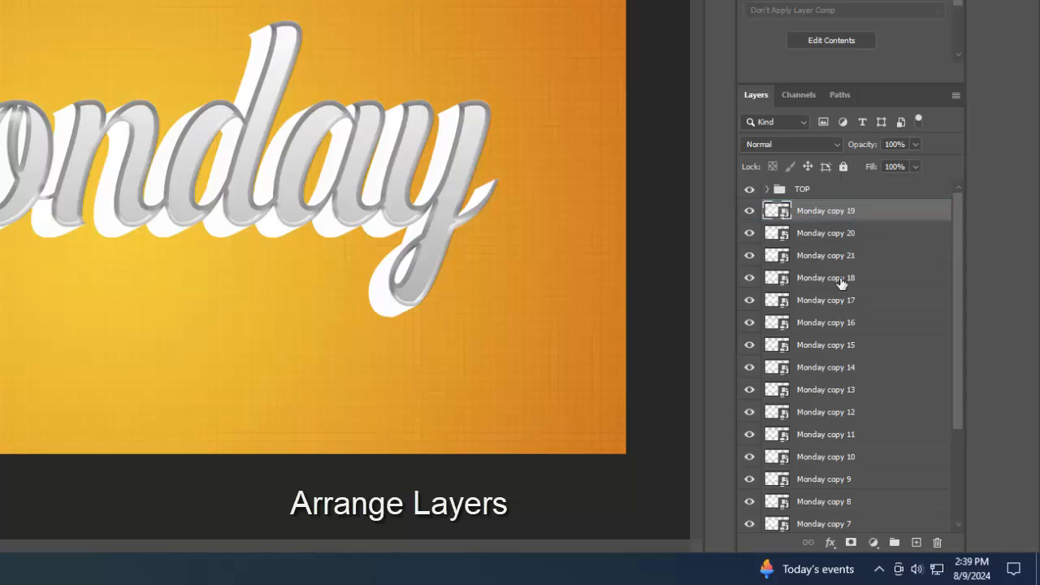
{"action": "left_click_drag", "start_coordinate": [840, 279], "coordinate": [845, 207]}
{"action": "left_click_drag", "start_coordinate": [849, 300], "coordinate": [843, 208]}
{"action": "left_click_drag", "start_coordinate": [850, 321], "coordinate": [847, 209]}
{"action": "left_click_drag", "start_coordinate": [852, 348], "coordinate": [848, 209]}
{"action": "left_click_drag", "start_coordinate": [845, 378], "coordinate": [848, 209]}
{"action": "left_click_drag", "start_coordinate": [845, 434], "coordinate": [837, 209]}
Step: Rearrange the lowest duplicates above the BG group in ascending order downward, from Monday copy 2 to Monday copy 8
{"action": "left_click_drag", "start_coordinate": [845, 443], "coordinate": [848, 515]}
{"action": "scroll", "coordinate": [843, 507], "scroll_direction": "down", "scroll_amount": 1}
{"action": "scroll", "coordinate": [842, 506], "scroll_direction": "down", "scroll_amount": 2}
{"action": "left_click_drag", "start_coordinate": [842, 411], "coordinate": [845, 504]}
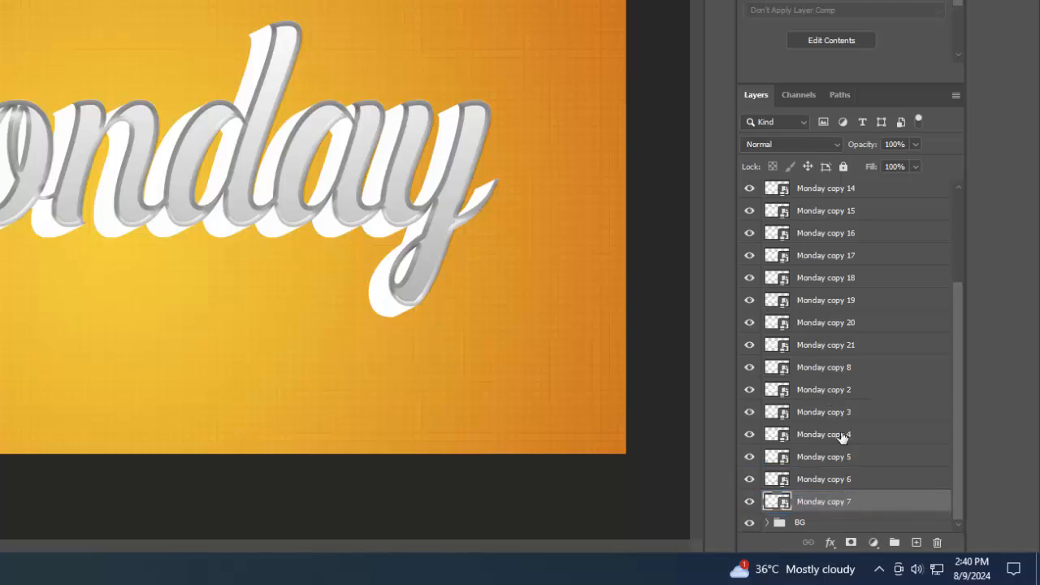
{"action": "left_click_drag", "start_coordinate": [828, 372], "coordinate": [849, 504]}
Step: Move the Monday copy 2 through Monday copy 8 layers together above Monday copy 9
{"action": "left_click", "coordinate": [849, 370]}
{"action": "left_click", "coordinate": [877, 498], "text": "shift"}
{"action": "scroll", "coordinate": [863, 496], "scroll_direction": "up", "scroll_amount": 3}
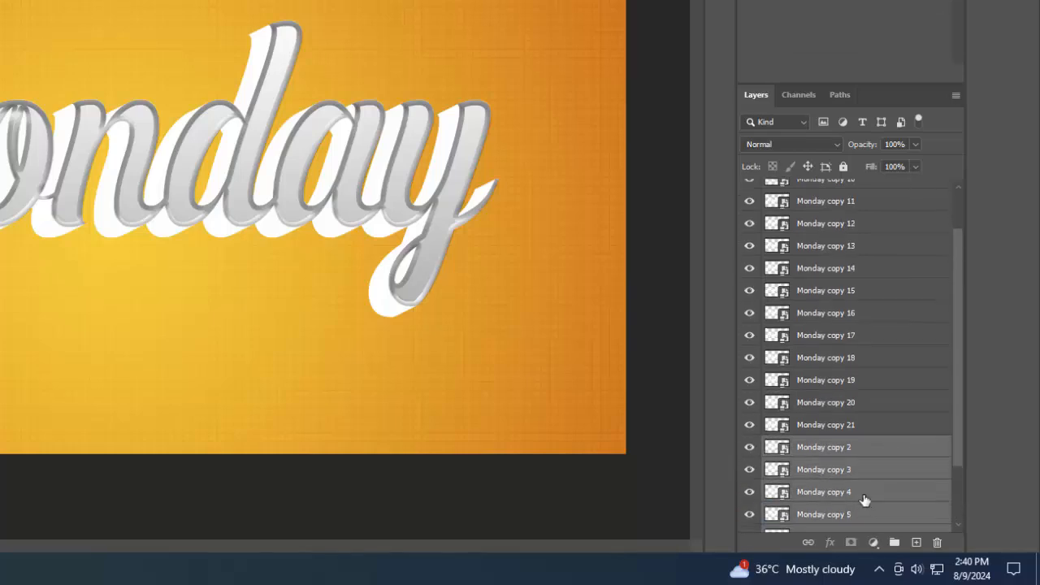
{"action": "left_click_drag", "start_coordinate": [859, 492], "coordinate": [822, 198]}
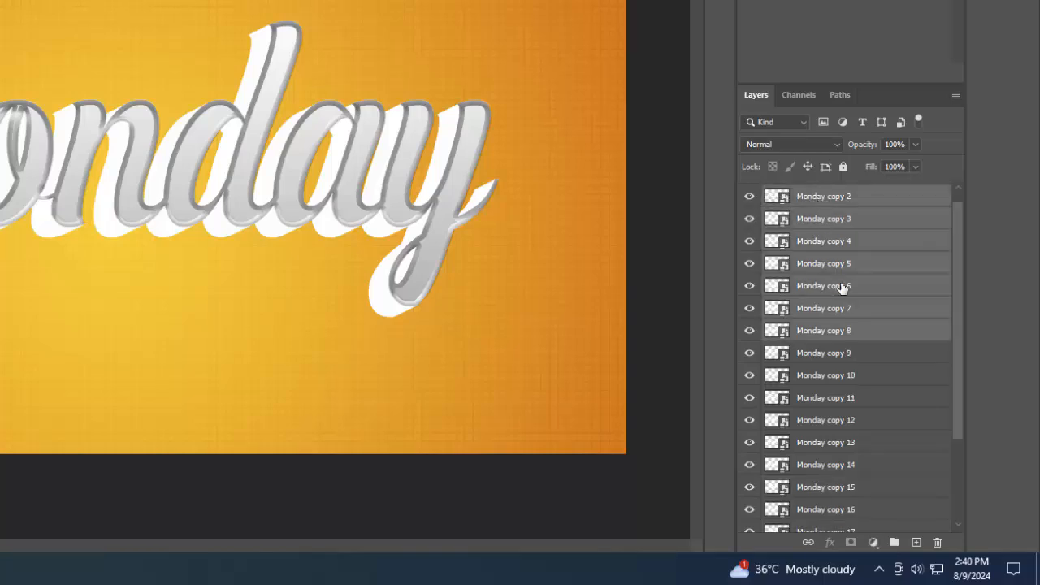
Step: Group layers Monday copy 2 through Monday copy 10 together, and Monday copy 11 through Monday copy 20 into a second group
{"action": "left_click", "coordinate": [857, 356], "text": "shift"}
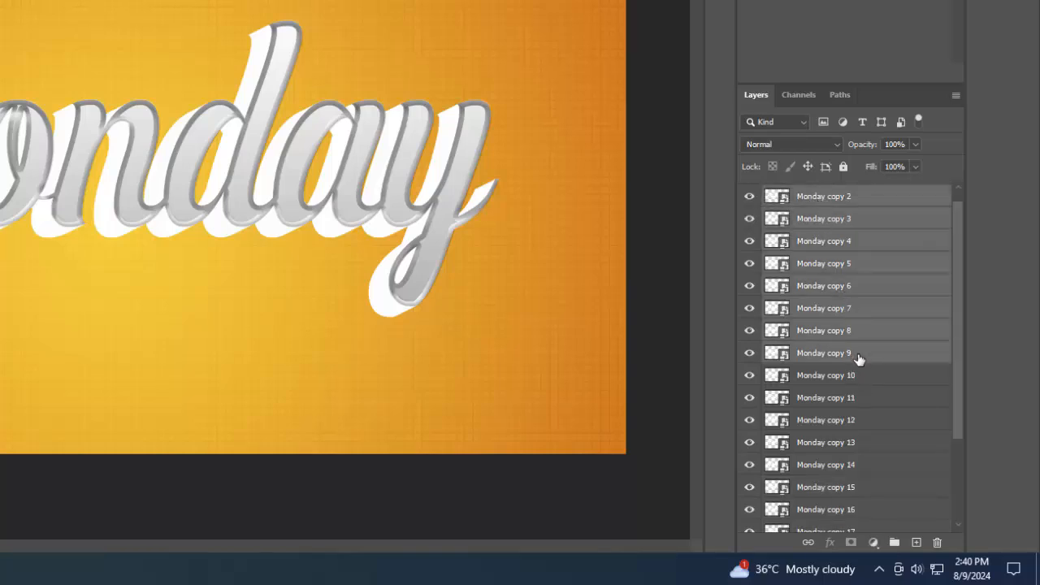
{"action": "left_click", "coordinate": [860, 377], "text": "shift"}
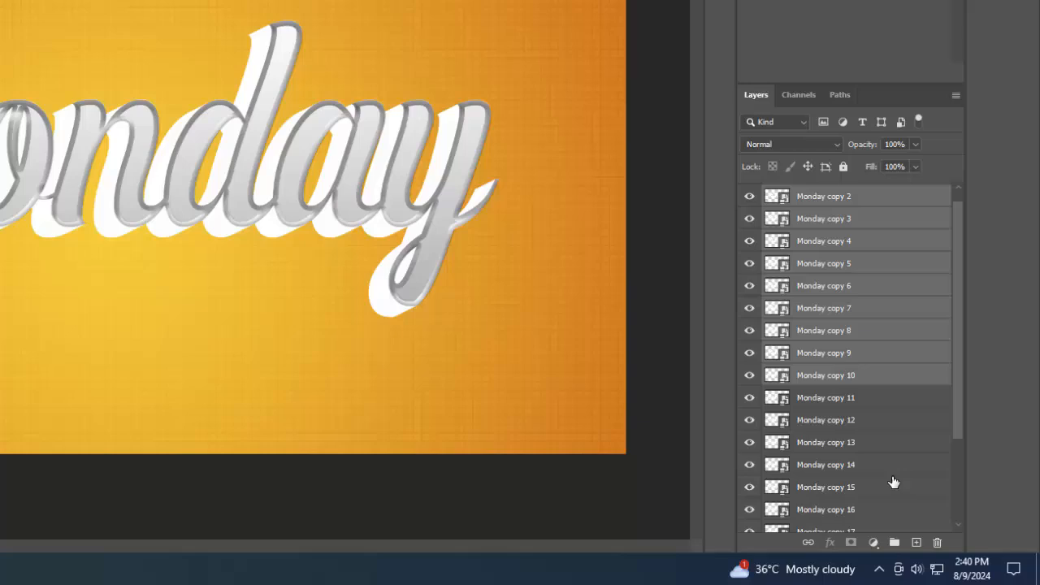
{"action": "left_click", "coordinate": [894, 542]}
{"action": "left_click", "coordinate": [866, 235]}
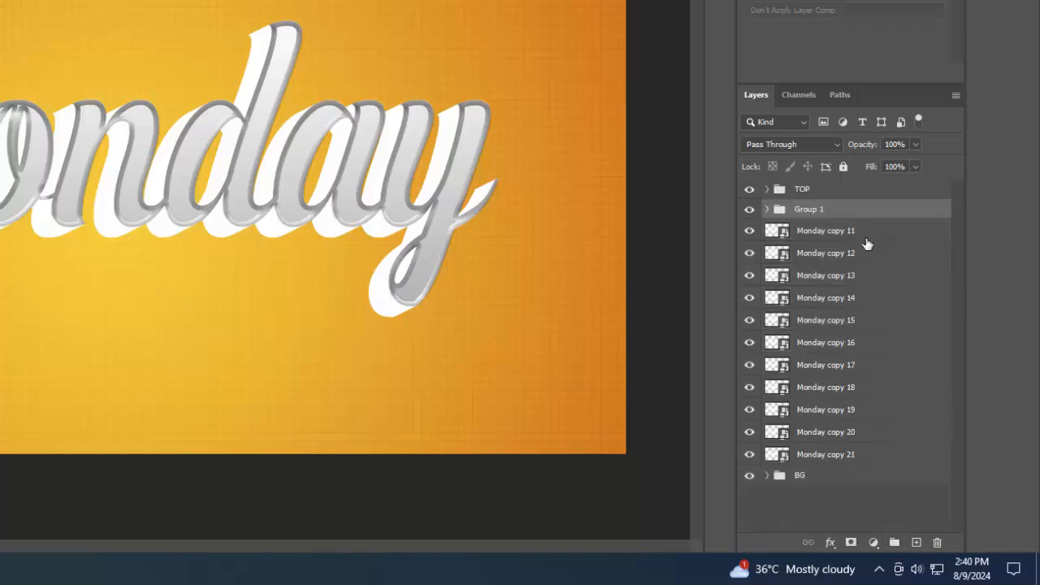
{"action": "left_click", "coordinate": [865, 435], "text": "shift"}
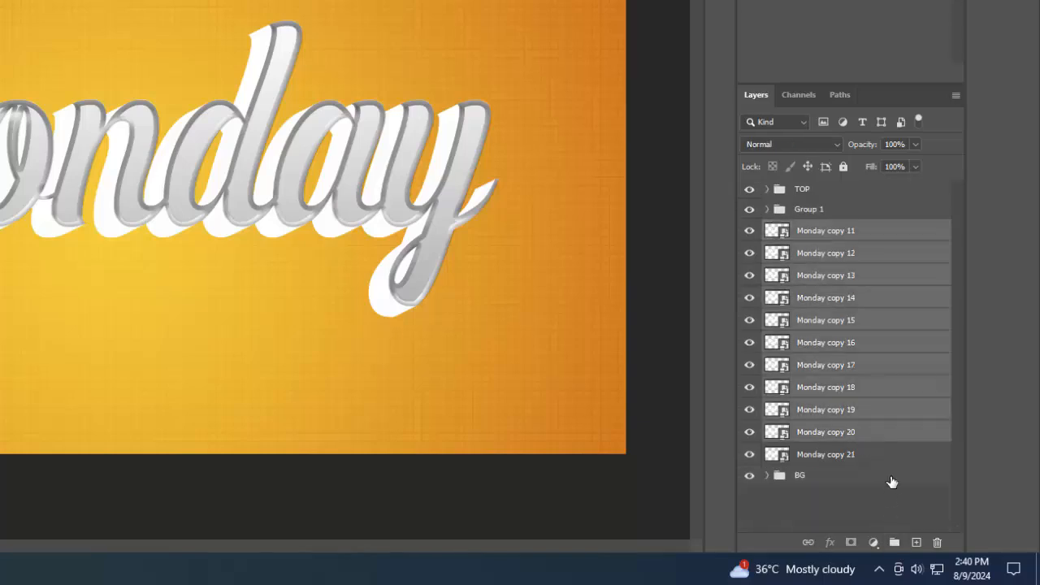
{"action": "left_click", "coordinate": [895, 542]}
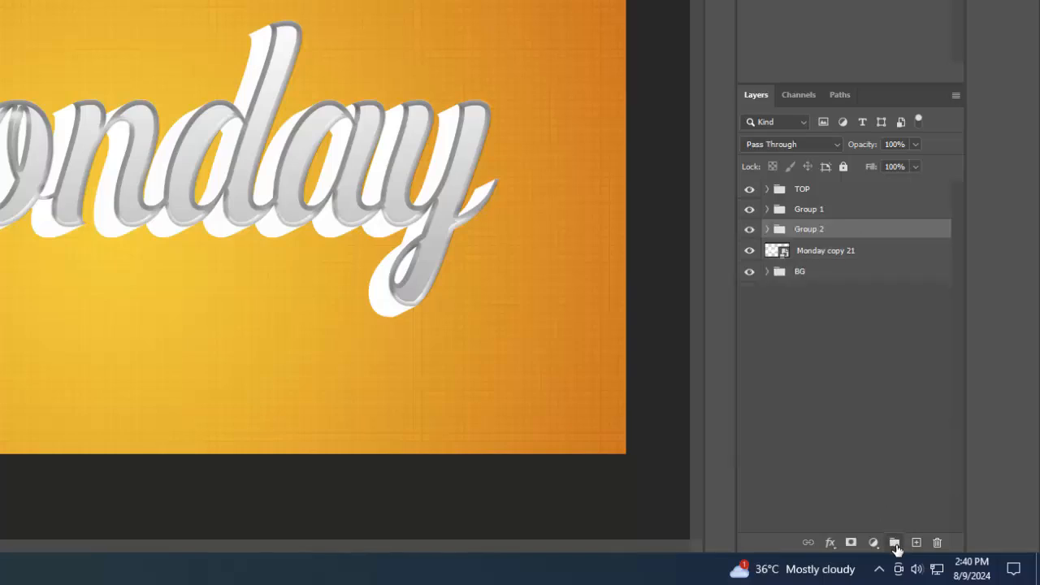
Step: Rename the group holding Monday copy 2 to 10 as BORDER 1 and the group below it as BORDER2
{"action": "double_click", "coordinate": [821, 211]}
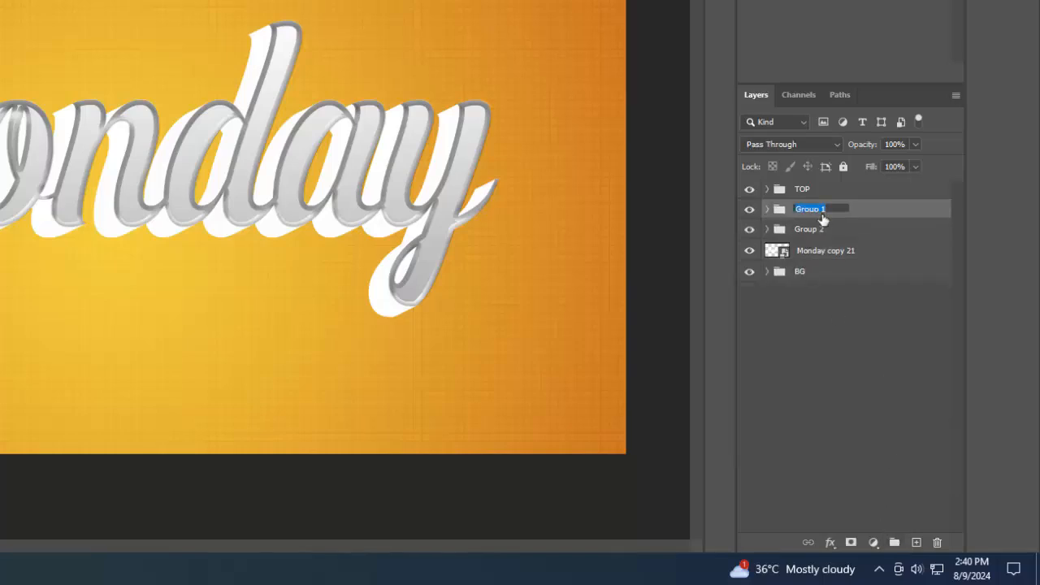
{"action": "type", "text": "BORDER 1"}
{"action": "key", "text": "Return"}
{"action": "double_click", "coordinate": [814, 231]}
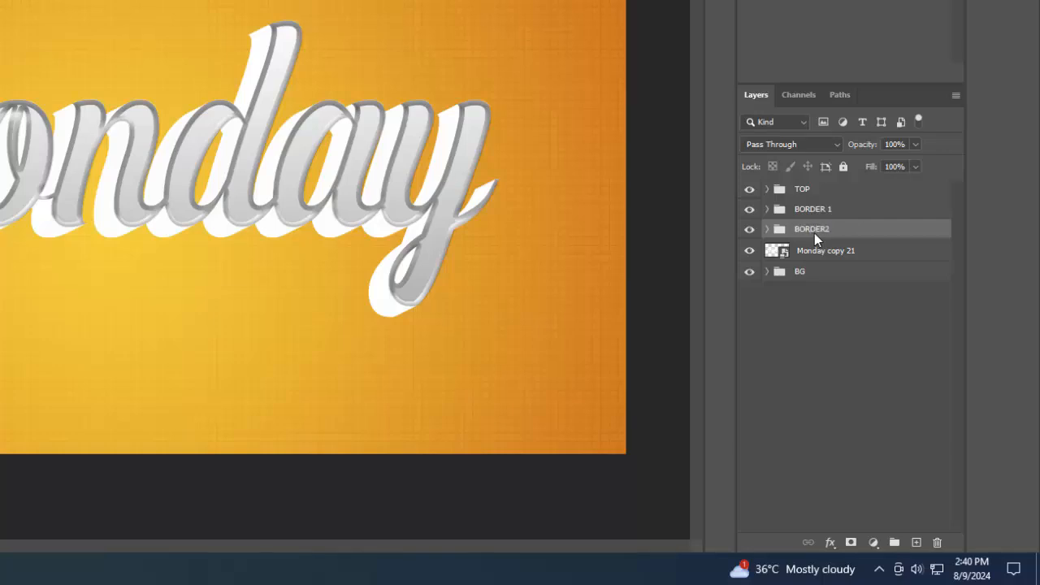
Step: Set the fill opacity of Monday copy 11 in the BORDER2 group to 0% in its blending options
{"action": "left_click", "coordinate": [767, 229]}
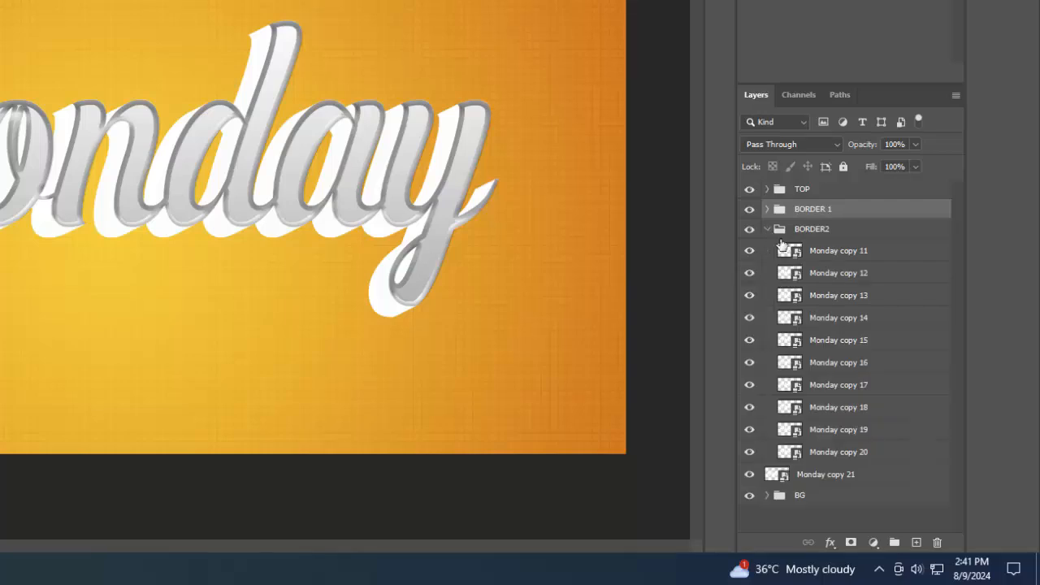
{"action": "left_click", "coordinate": [885, 259]}
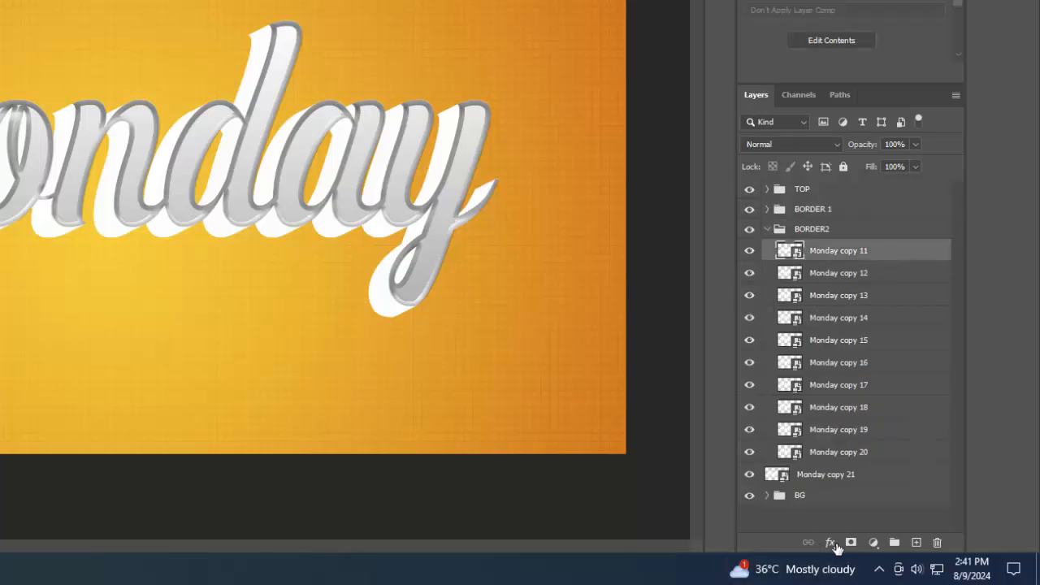
{"action": "left_click", "coordinate": [834, 542]}
{"action": "left_click", "coordinate": [858, 387]}
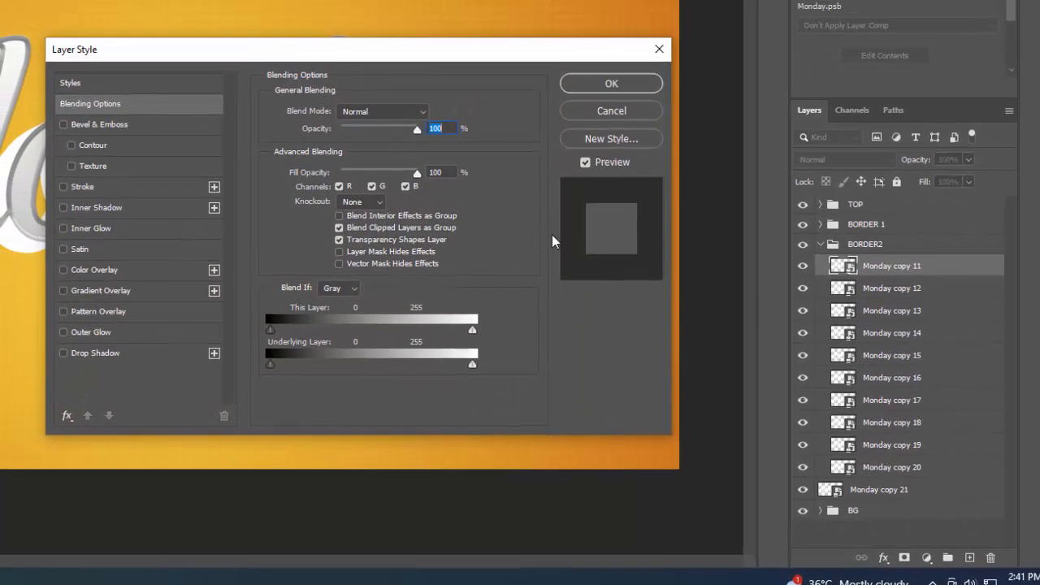
{"action": "key", "text": "Tab"}
{"action": "type", "text": "0"}
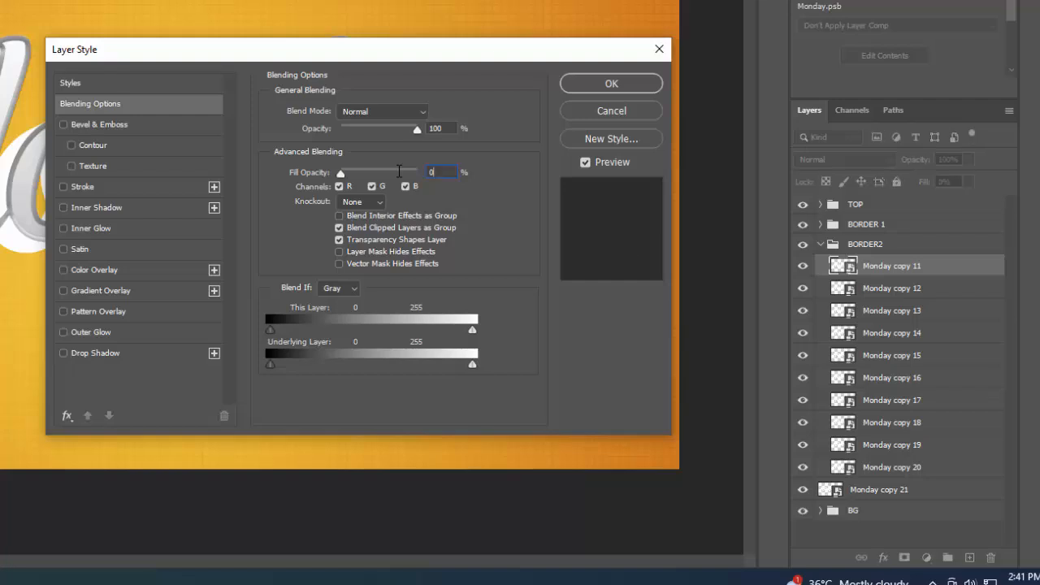
Step: Give Monday copy 11 a Bevel & Emboss with depth 52% and size 24 px, and enable its Contour and a Stroke
{"action": "left_click", "coordinate": [116, 125]}
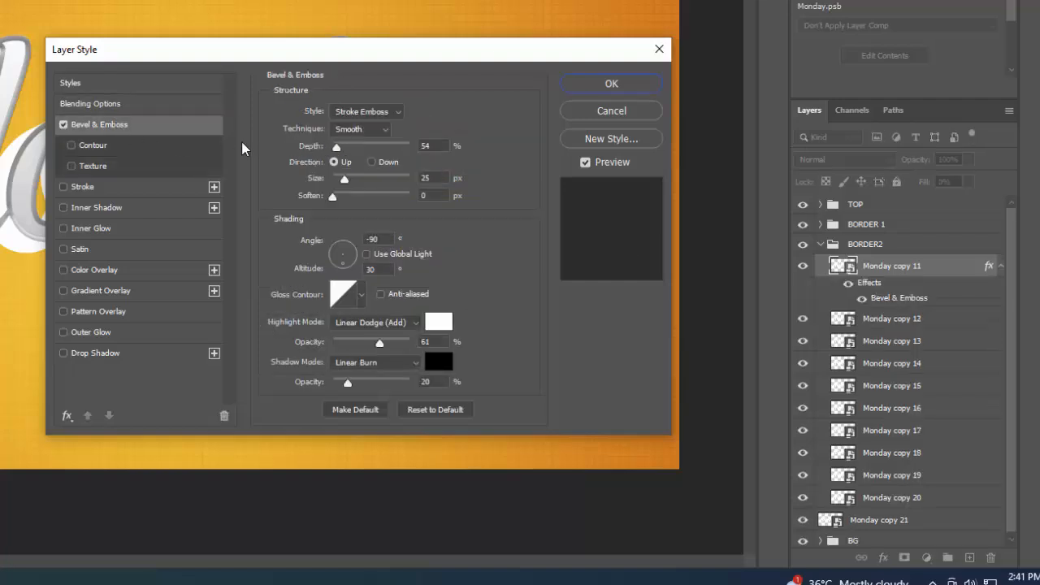
{"action": "double_click", "coordinate": [429, 145]}
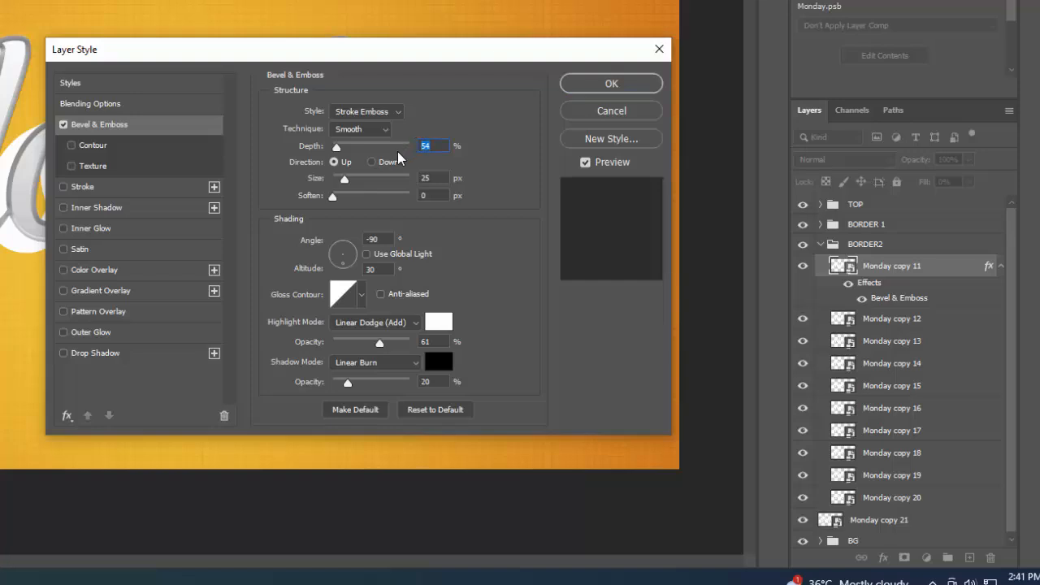
{"action": "type", "text": "52"}
{"action": "double_click", "coordinate": [435, 178]}
{"action": "type", "text": "24"}
{"action": "left_click", "coordinate": [90, 147]}
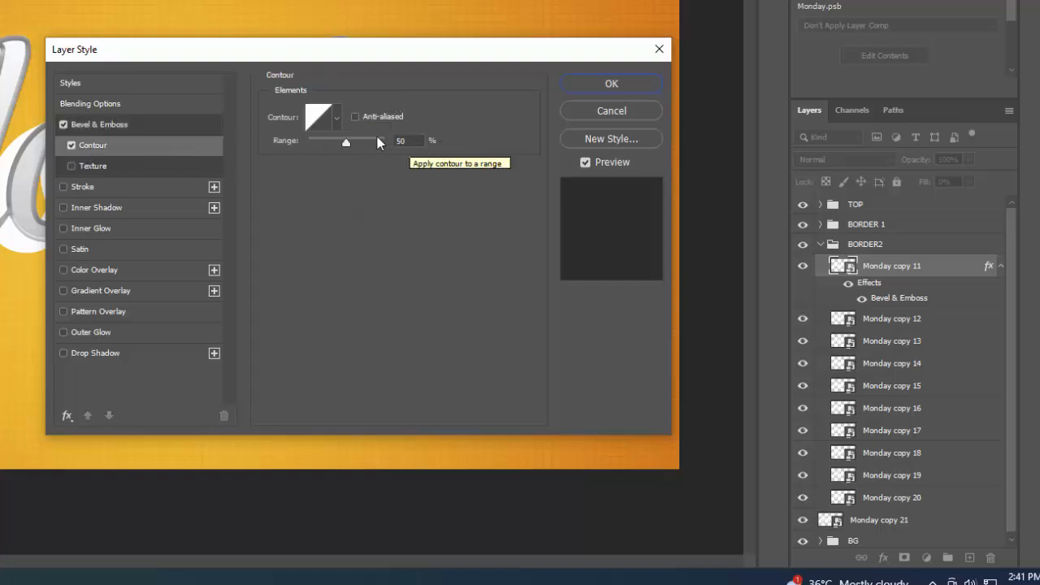
{"action": "left_click", "coordinate": [94, 187]}
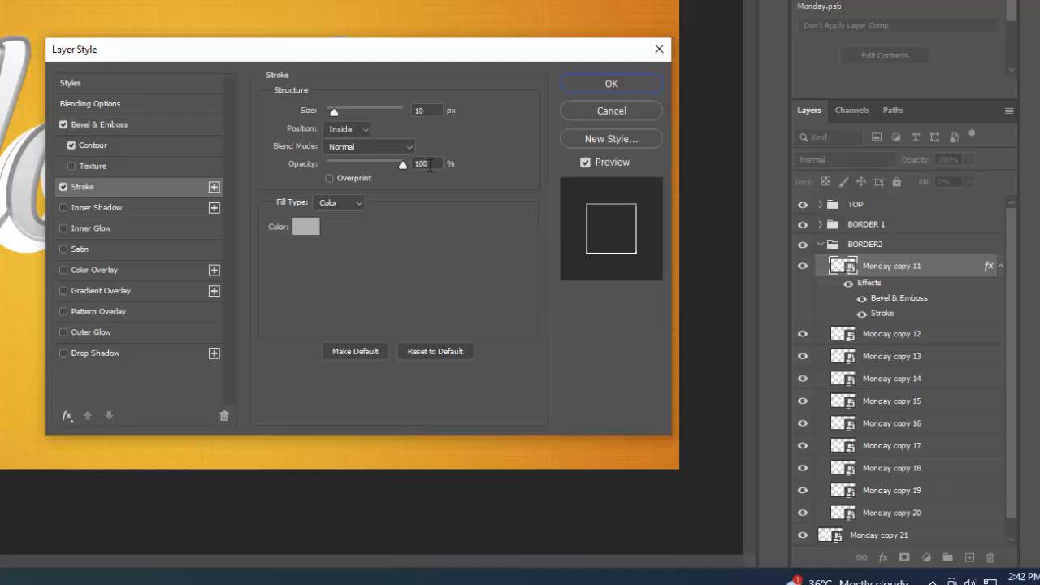
Step: Copy Monday copy 11's layer style and paste it onto Monday copy 12 through Monday copy 20
{"action": "right_click", "coordinate": [957, 269]}
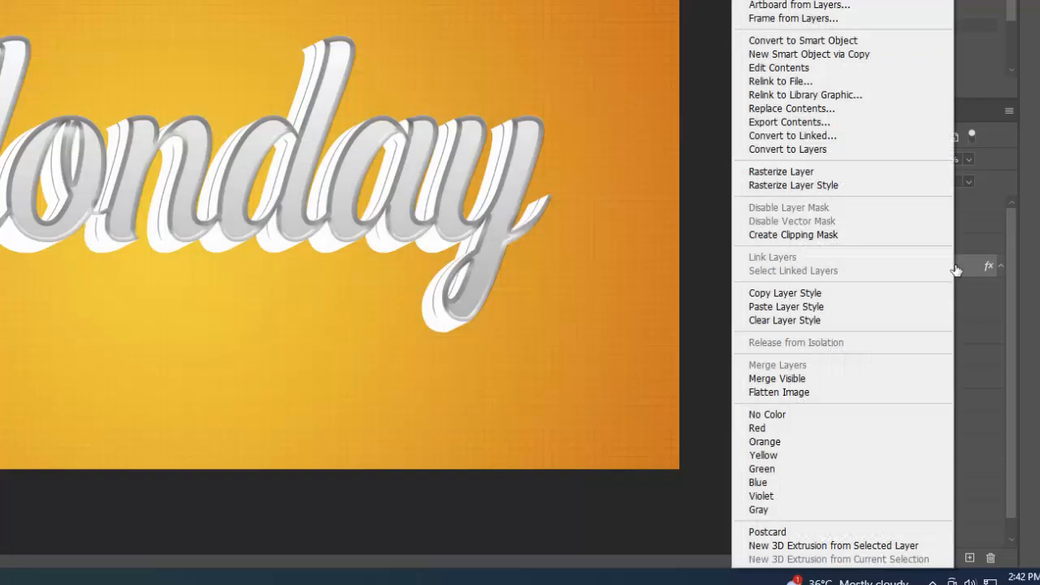
{"action": "left_click", "coordinate": [836, 293]}
{"action": "left_click", "coordinate": [954, 343]}
{"action": "scroll", "coordinate": [951, 382], "scroll_direction": "down", "scroll_amount": 1}
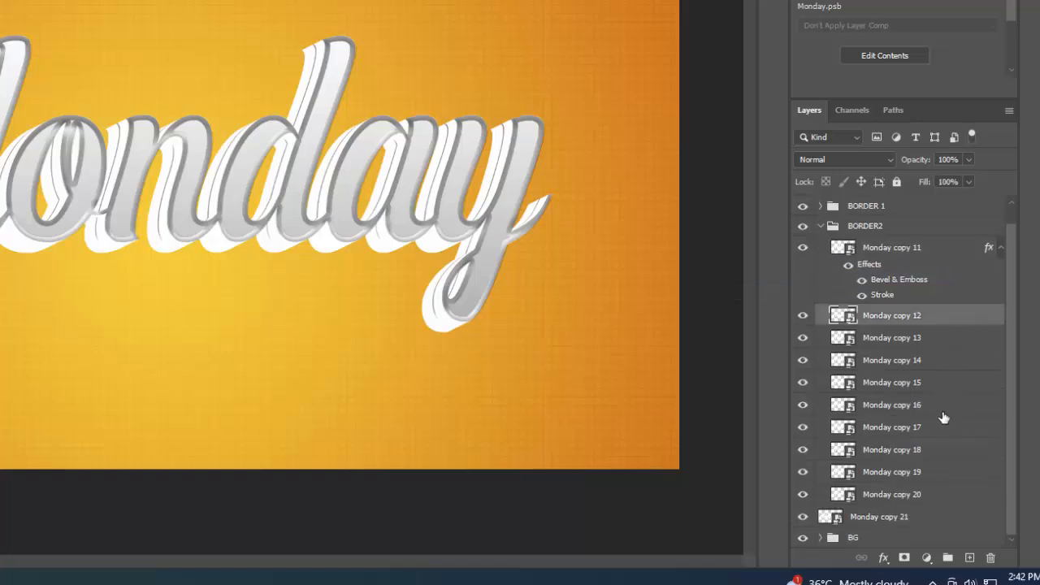
{"action": "left_click", "coordinate": [936, 497], "text": "shift"}
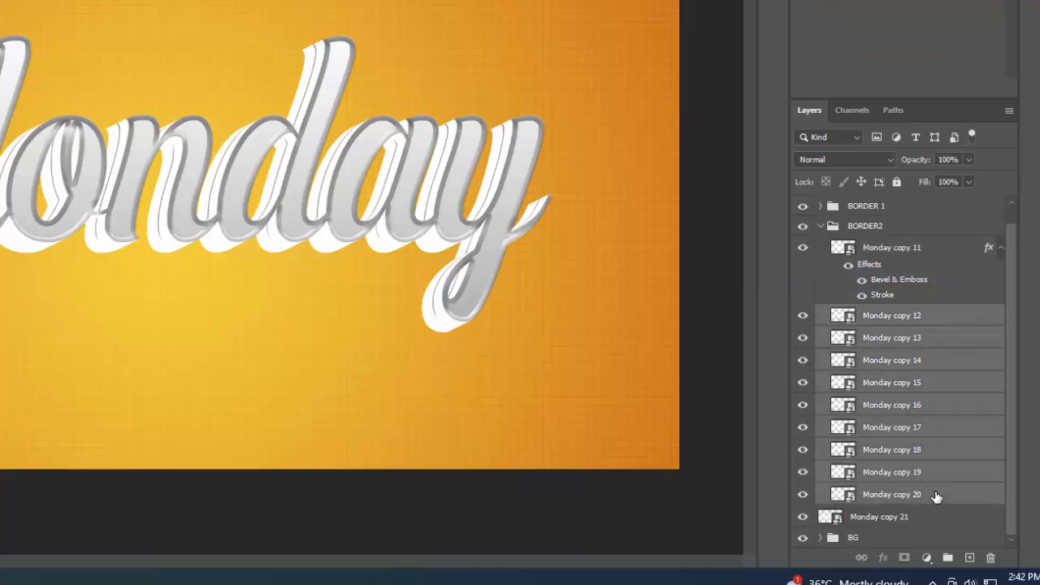
{"action": "right_click", "coordinate": [936, 498]}
{"action": "left_click", "coordinate": [916, 230]}
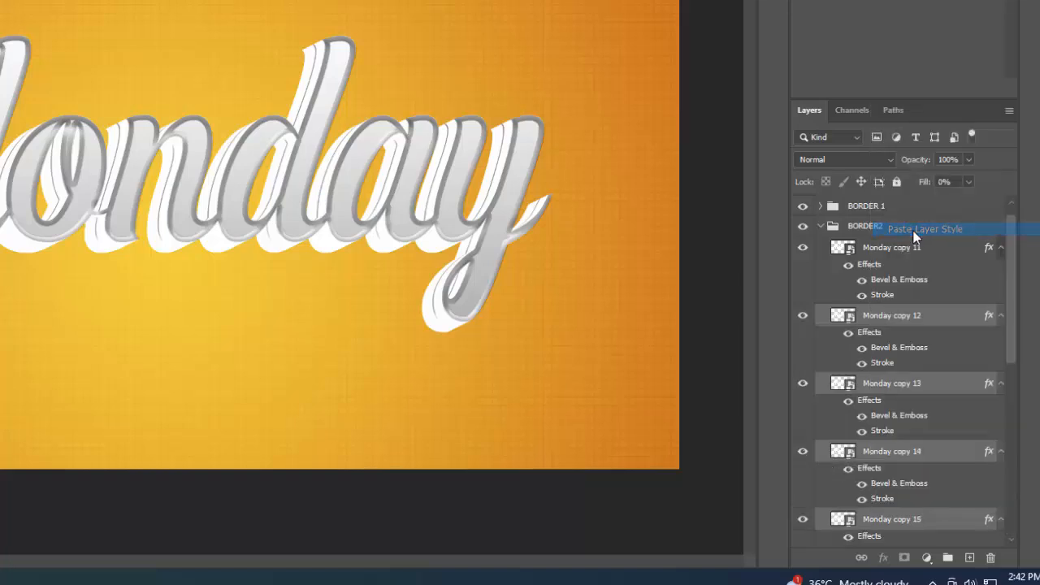
Step: Add a Color Overlay in a46900 with Linear Burn blend mode to the collapsed BORDER2 group
{"action": "left_click", "coordinate": [821, 226]}
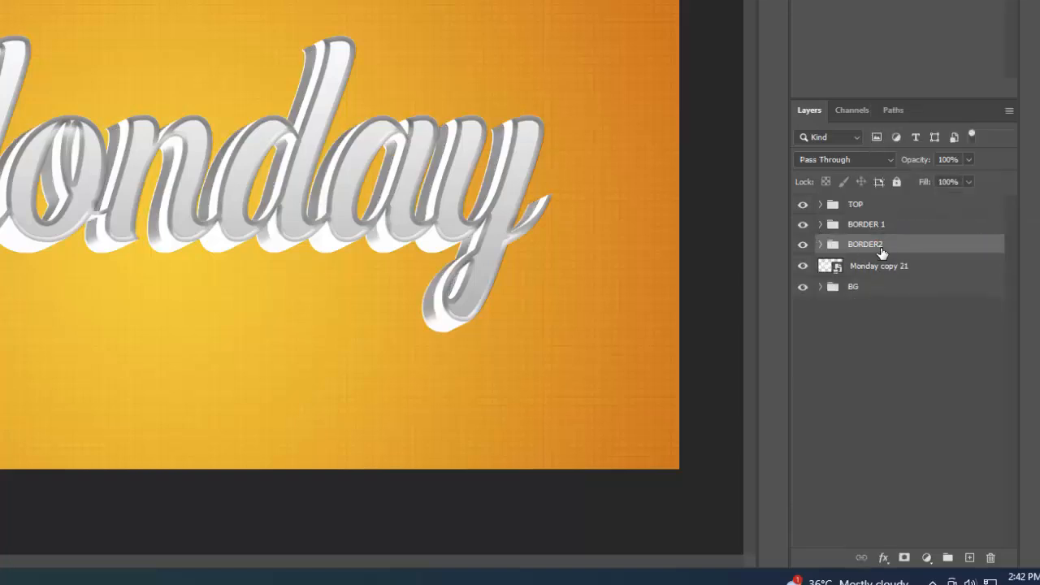
{"action": "left_click", "coordinate": [884, 559]}
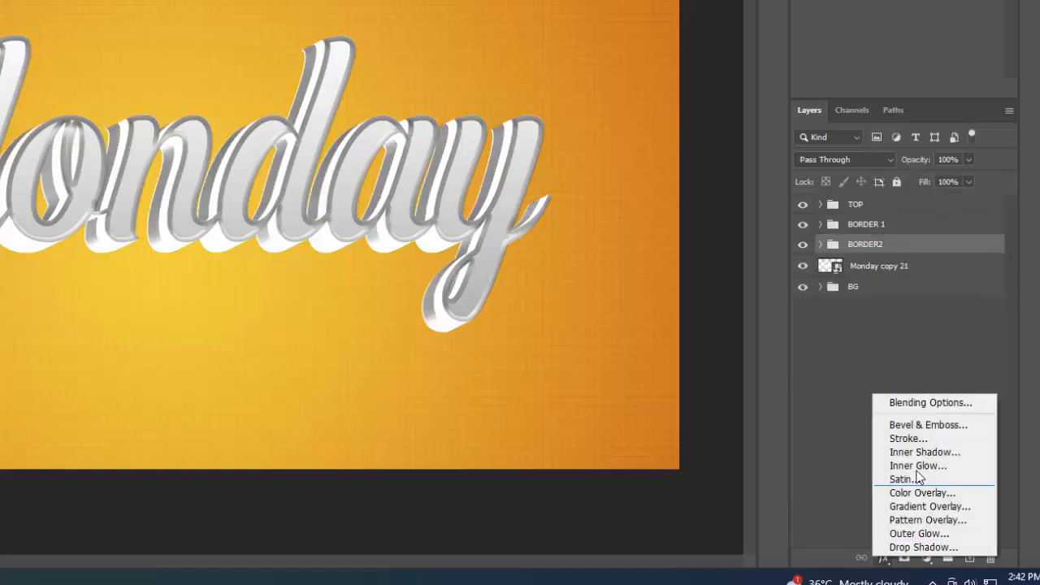
{"action": "left_click", "coordinate": [898, 398]}
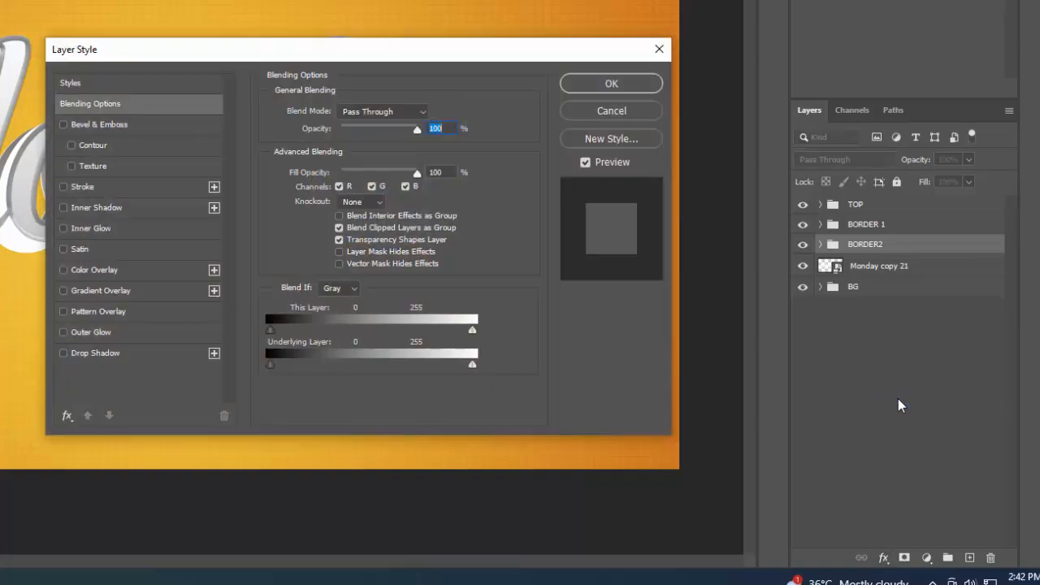
{"action": "left_click", "coordinate": [110, 274]}
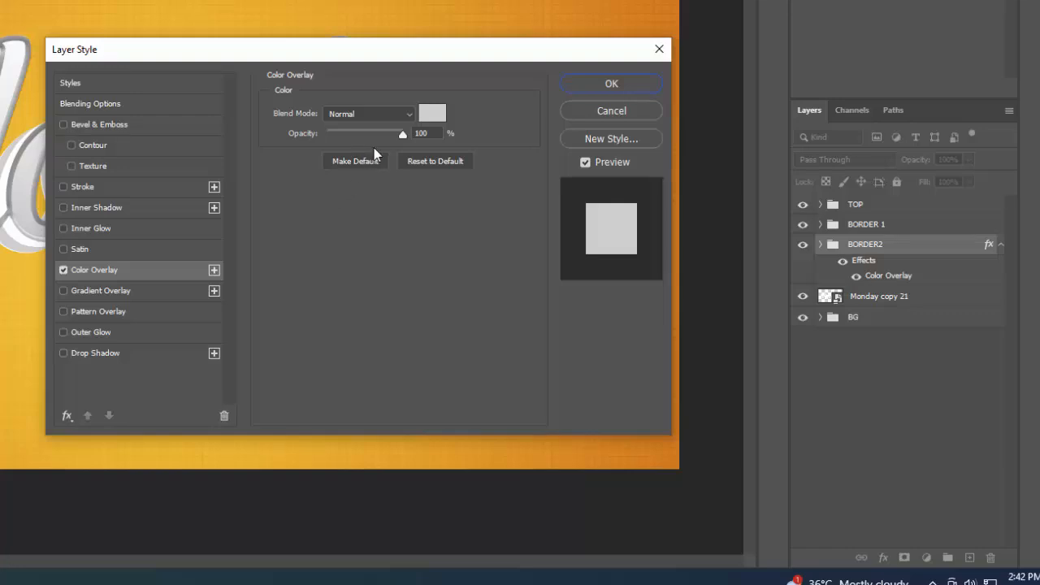
{"action": "left_click", "coordinate": [432, 113]}
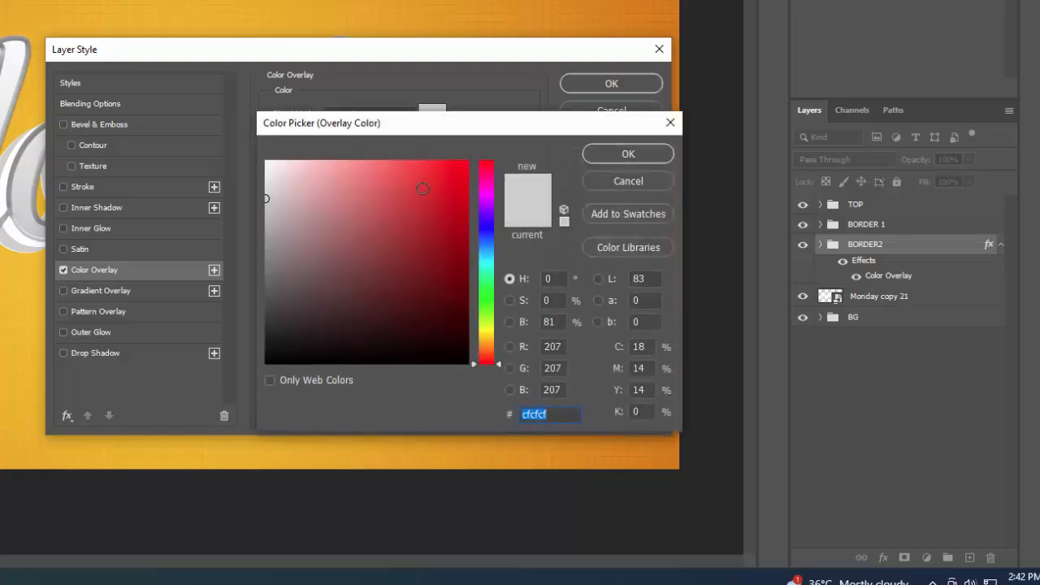
{"action": "type", "text": "a469"}
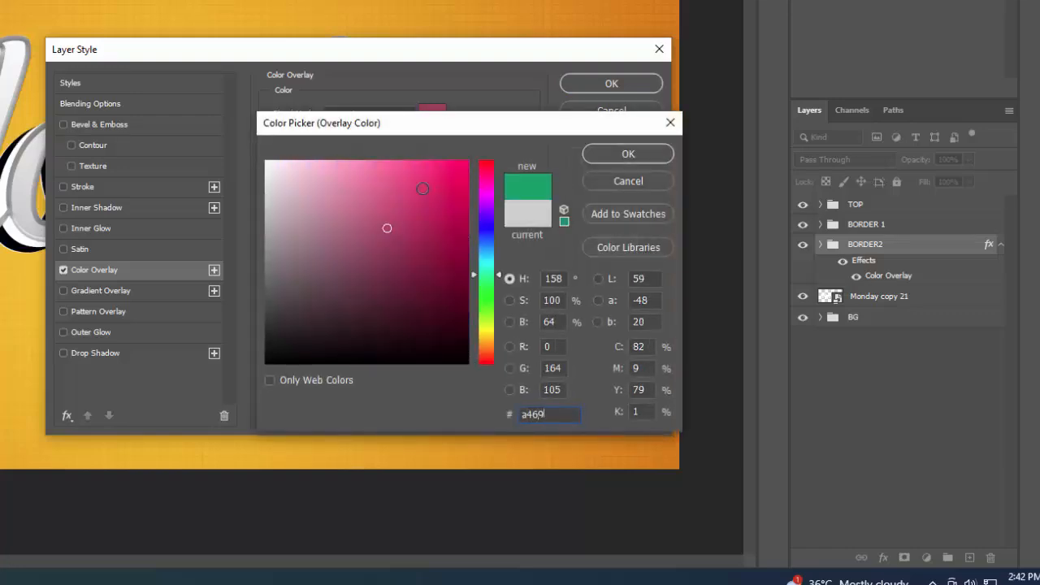
{"action": "type", "text": "00"}
{"action": "left_click", "coordinate": [607, 152]}
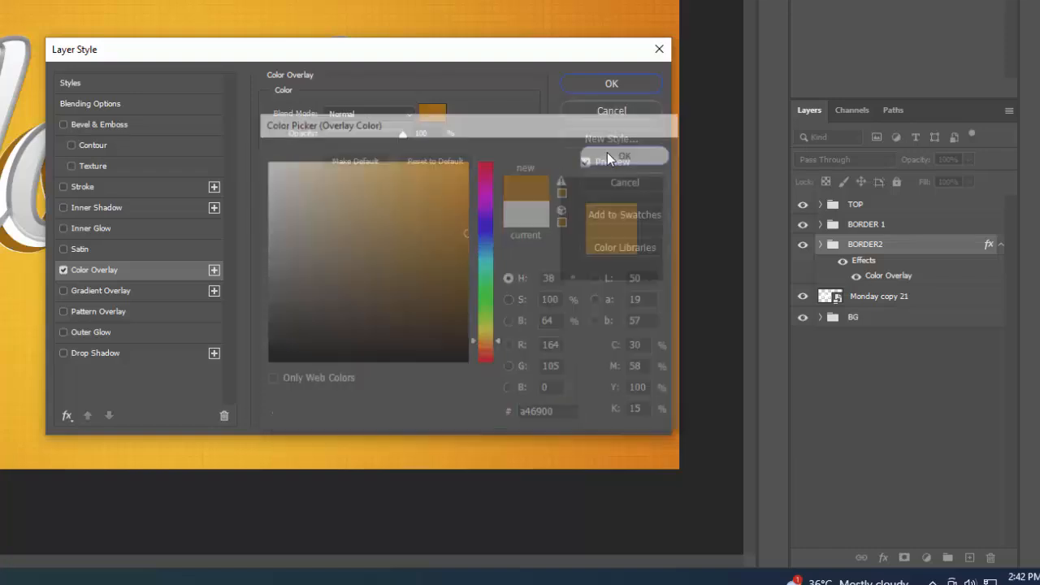
{"action": "left_click", "coordinate": [374, 114]}
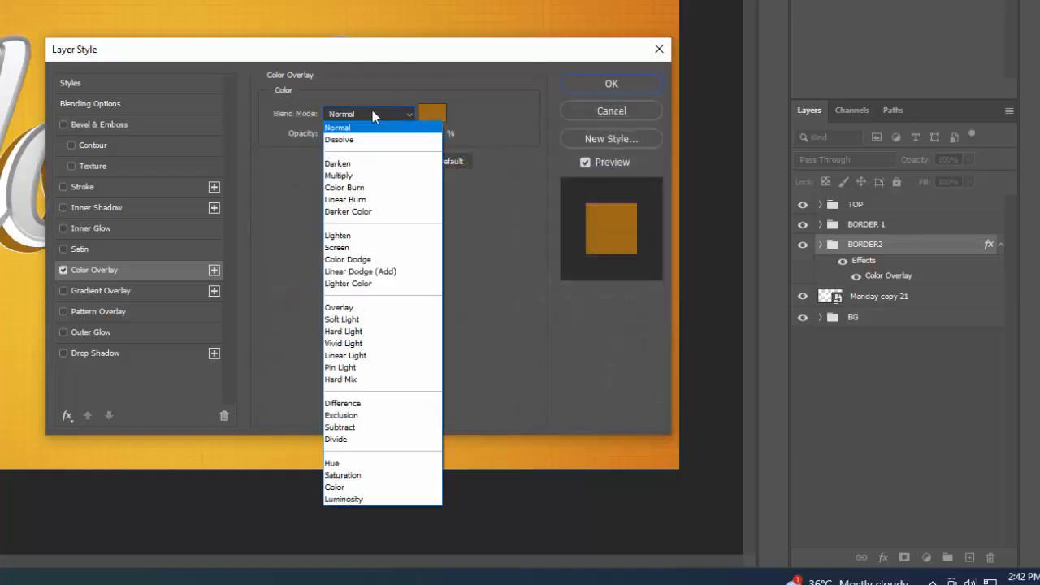
{"action": "left_click", "coordinate": [363, 204]}
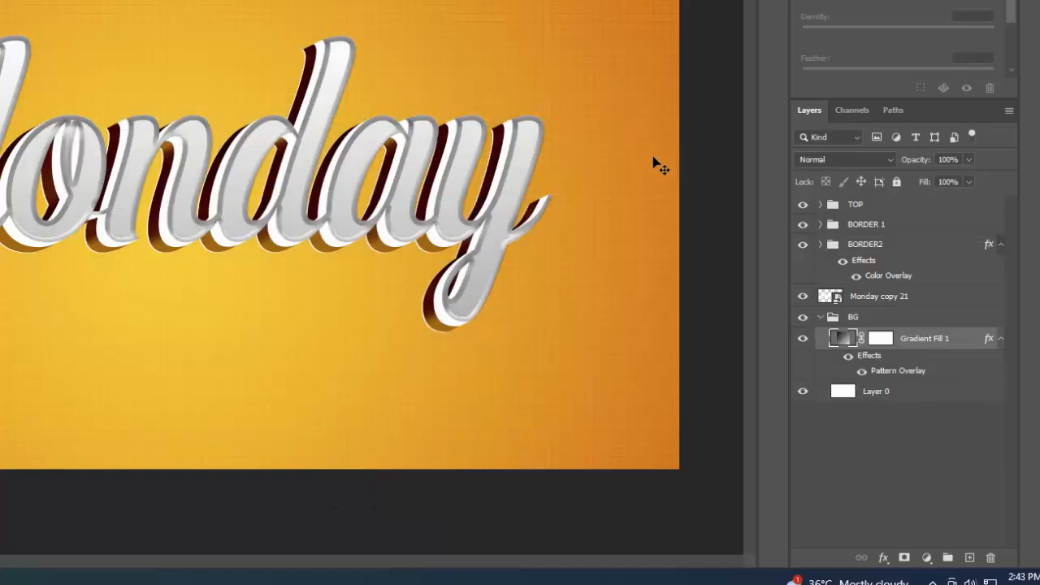
Step: Collapse the BG group and the effects list of the BORDER2 group
{"action": "left_click", "coordinate": [825, 321]}
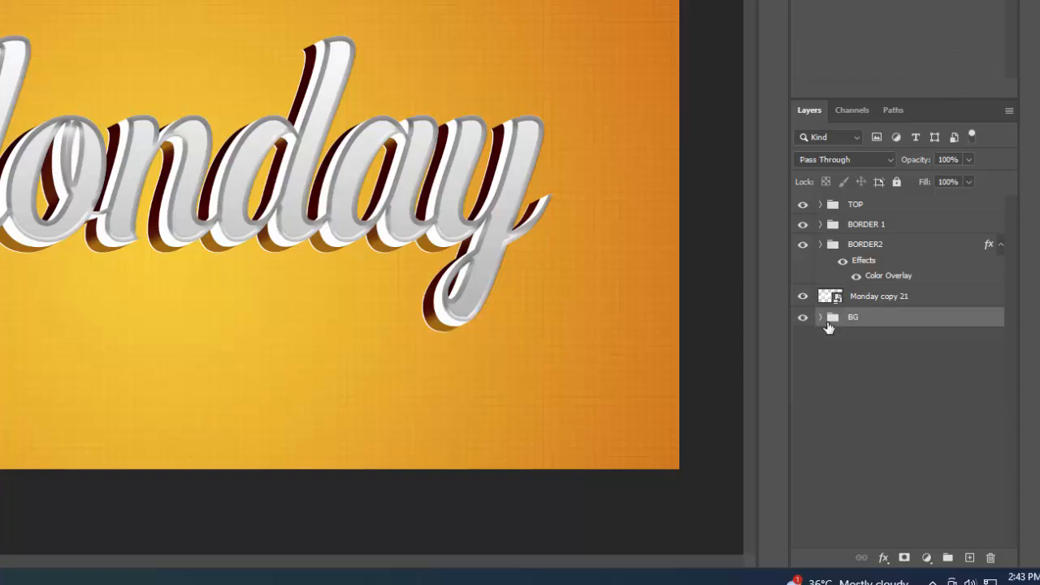
{"action": "left_click", "coordinate": [820, 246]}
{"action": "left_click", "coordinate": [821, 245]}
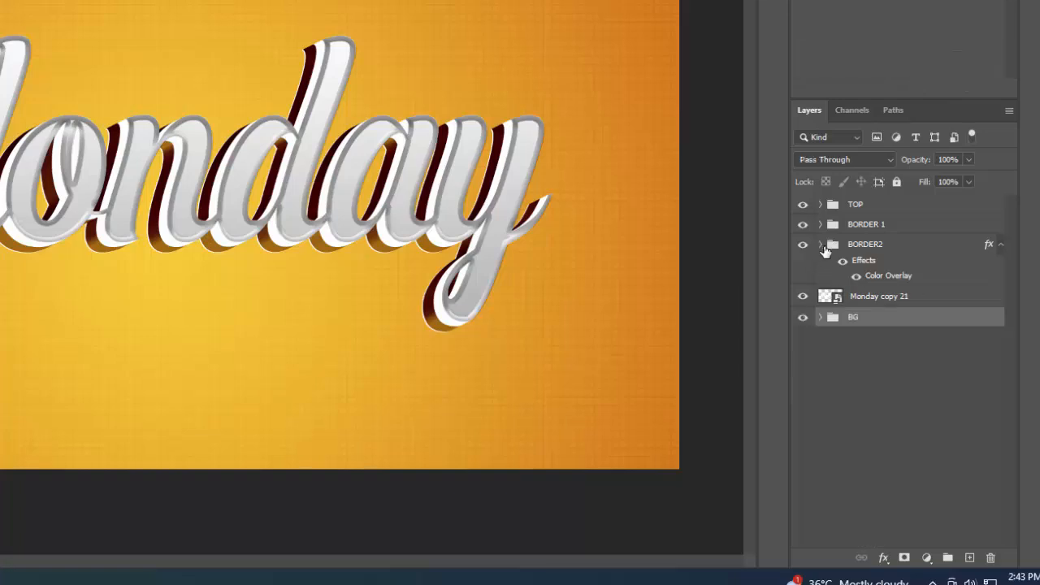
{"action": "left_click", "coordinate": [1001, 247]}
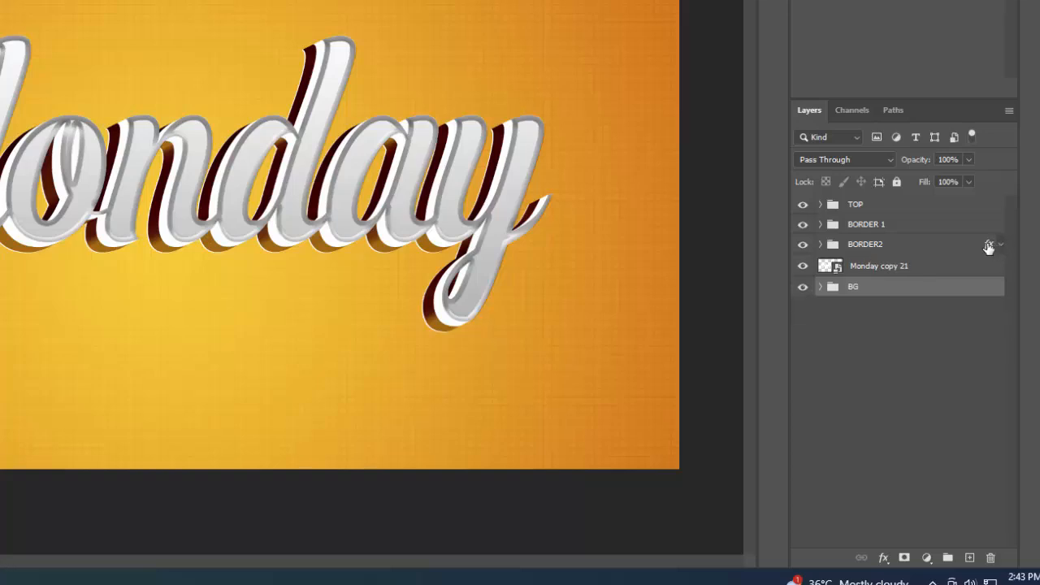
Step: Add a Color Overlay in ddaa00 with Linear Burn blend mode to the BORDER 1 group
{"action": "left_click", "coordinate": [919, 231]}
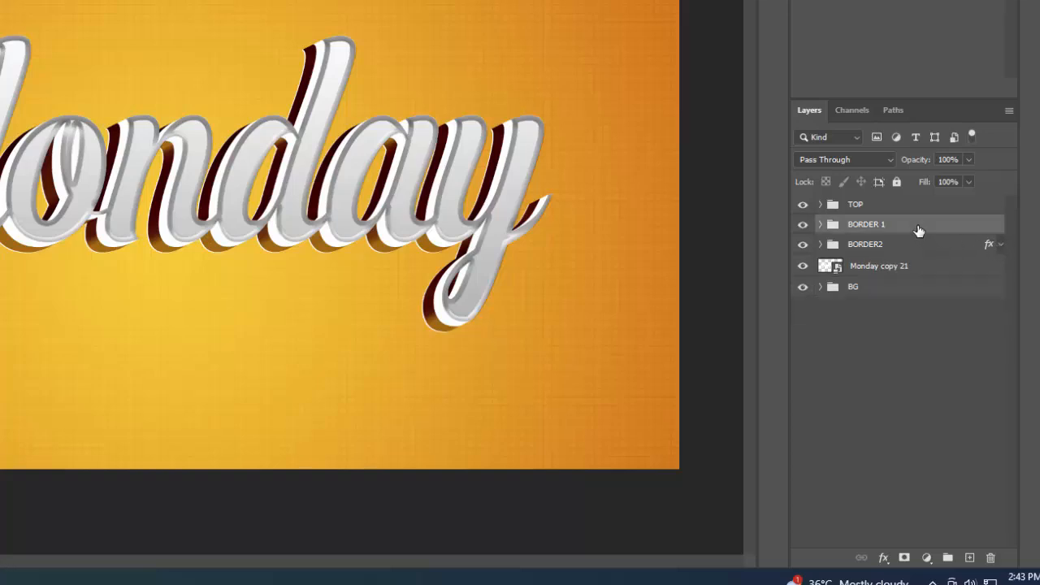
{"action": "left_click", "coordinate": [883, 558]}
{"action": "left_click", "coordinate": [921, 400]}
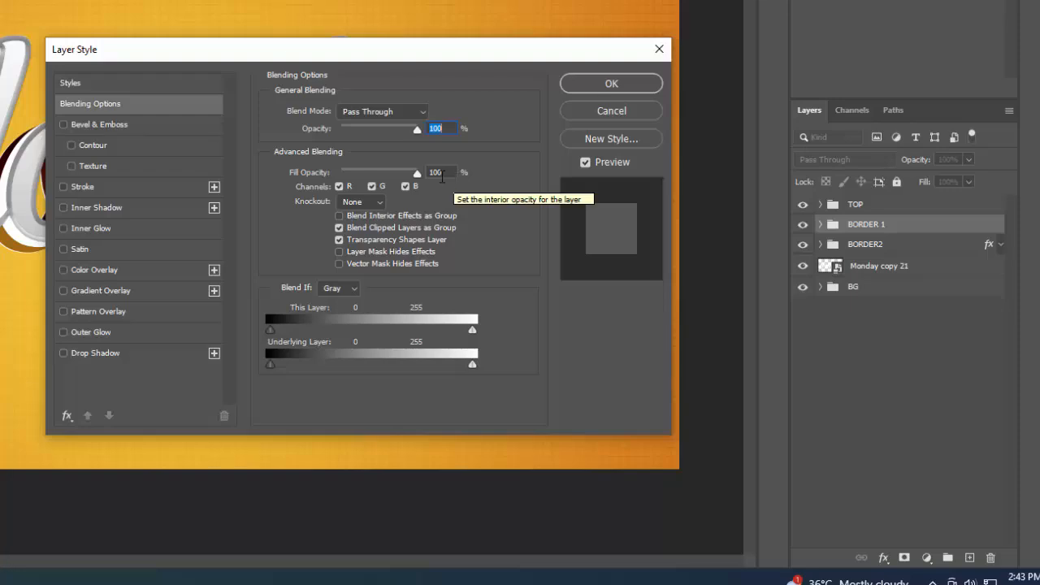
{"action": "left_click", "coordinate": [133, 273]}
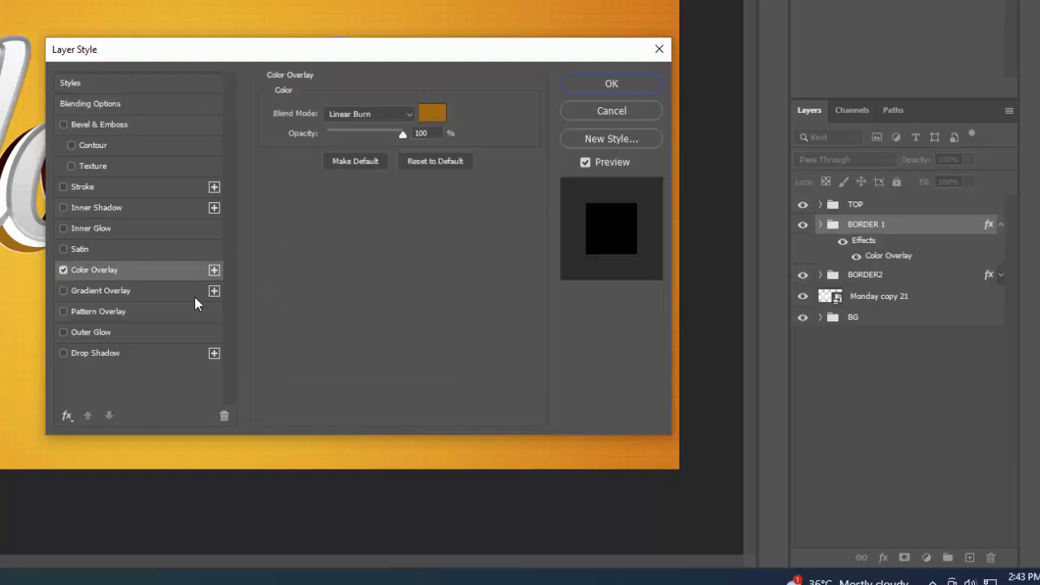
{"action": "left_click", "coordinate": [439, 111]}
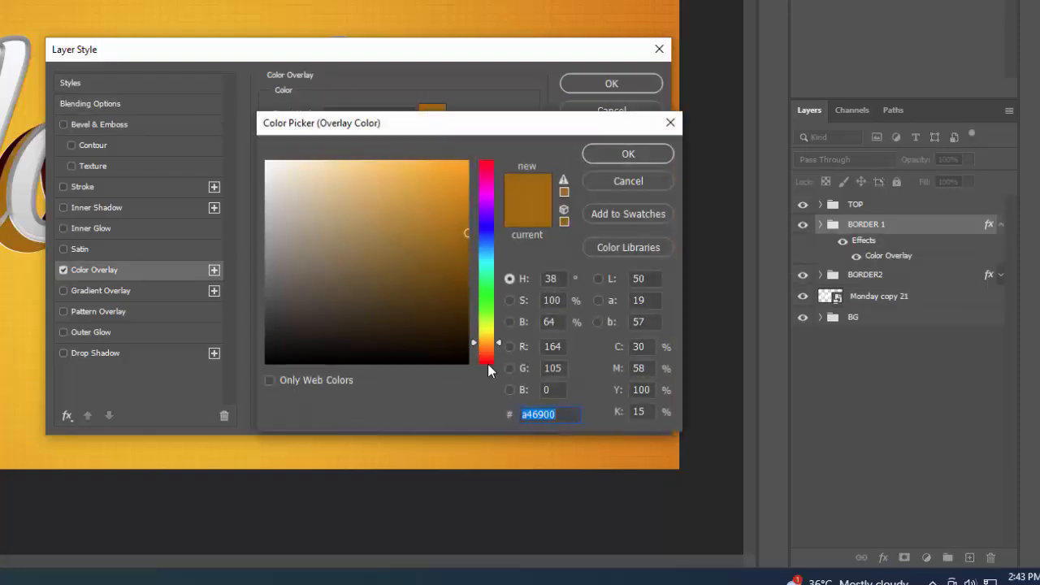
{"action": "type", "text": "ddaa00"}
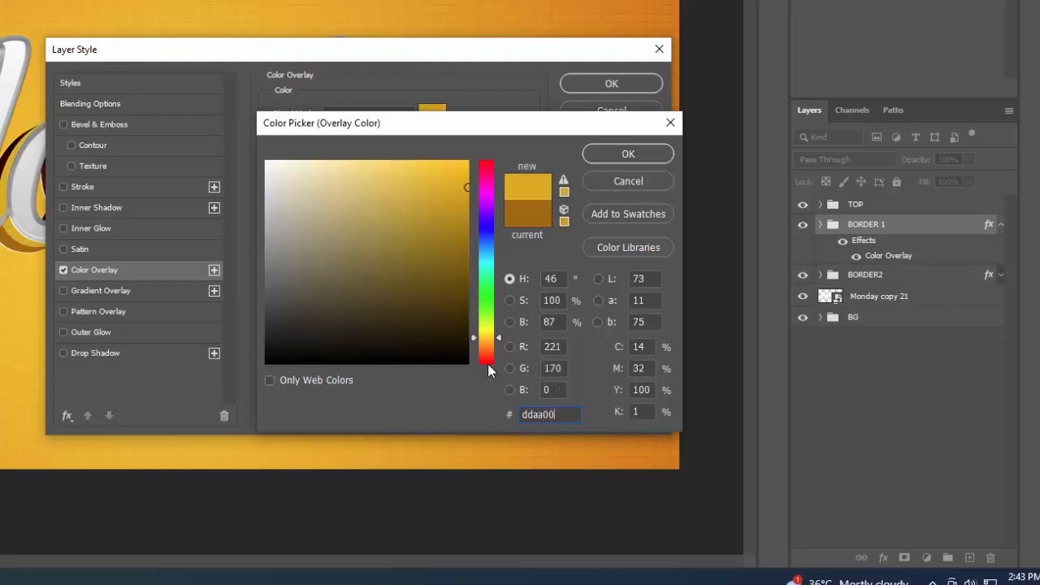
{"action": "left_click", "coordinate": [603, 153]}
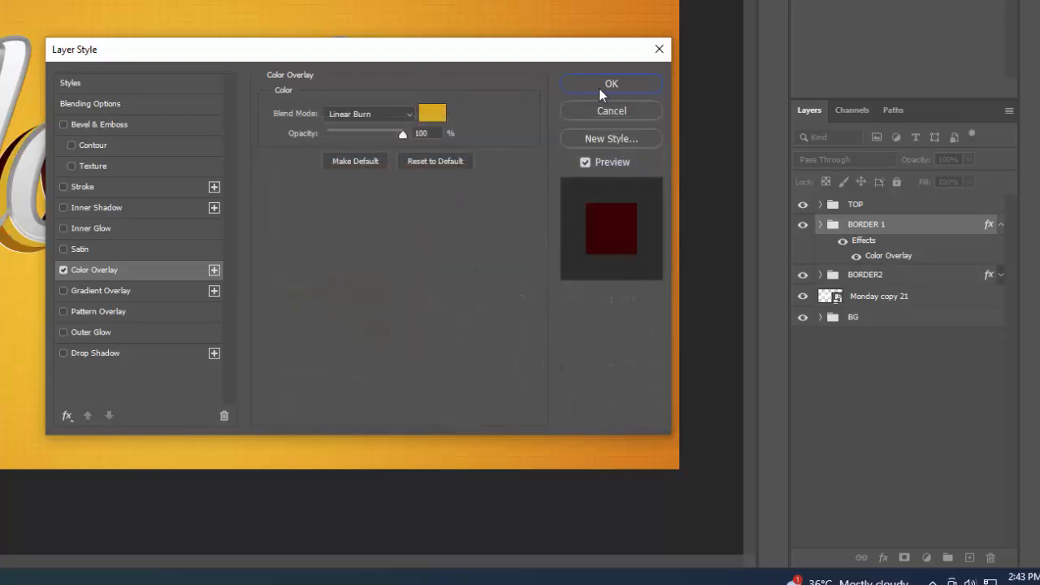
{"action": "left_click", "coordinate": [611, 85]}
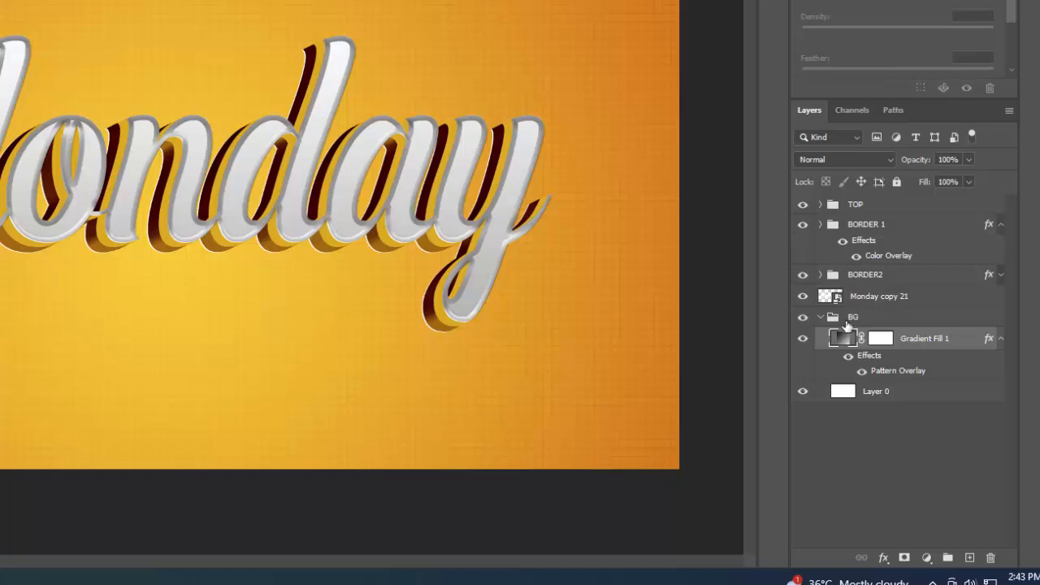
Step: Collapse the BG group and BORDER 1's effects list, and expand the BORDER 1 group to show its layers
{"action": "left_click", "coordinate": [821, 317]}
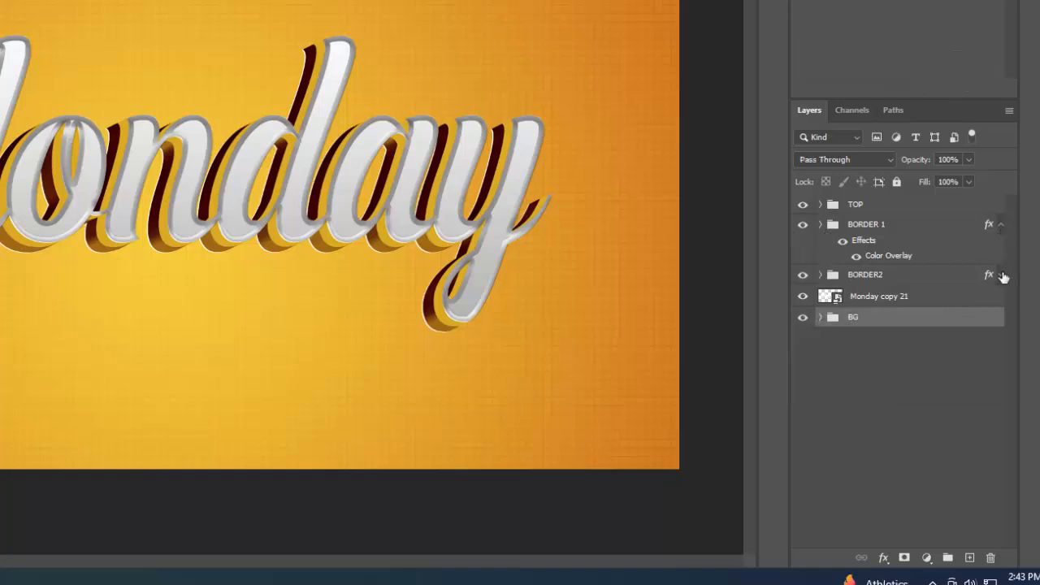
{"action": "left_click", "coordinate": [1000, 228]}
{"action": "left_click", "coordinate": [820, 225]}
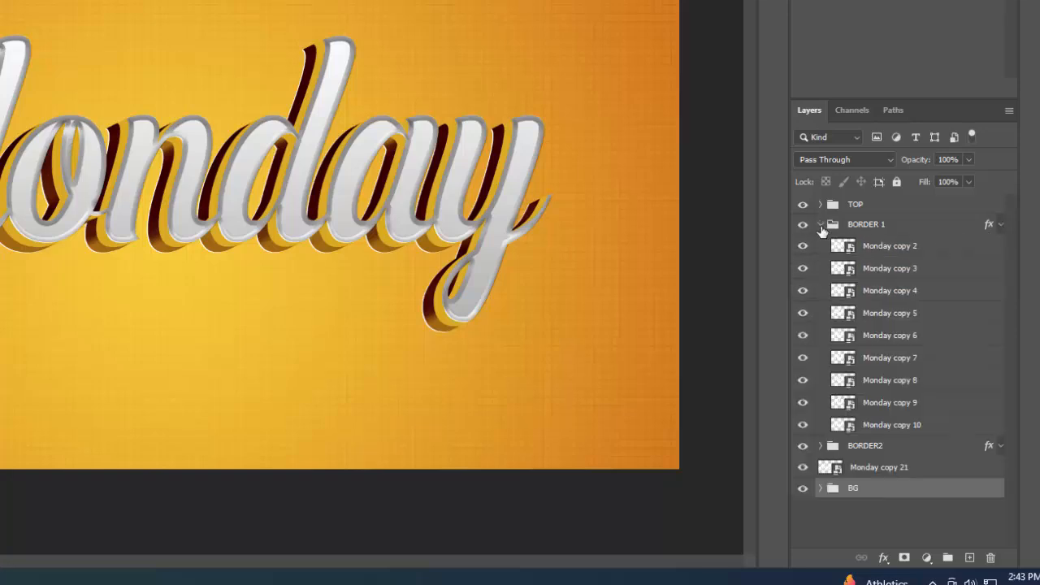
Step: Set the Fill Opacity of Monday copy 2 in the BORDER 1 group to 0%
{"action": "left_click", "coordinate": [926, 249]}
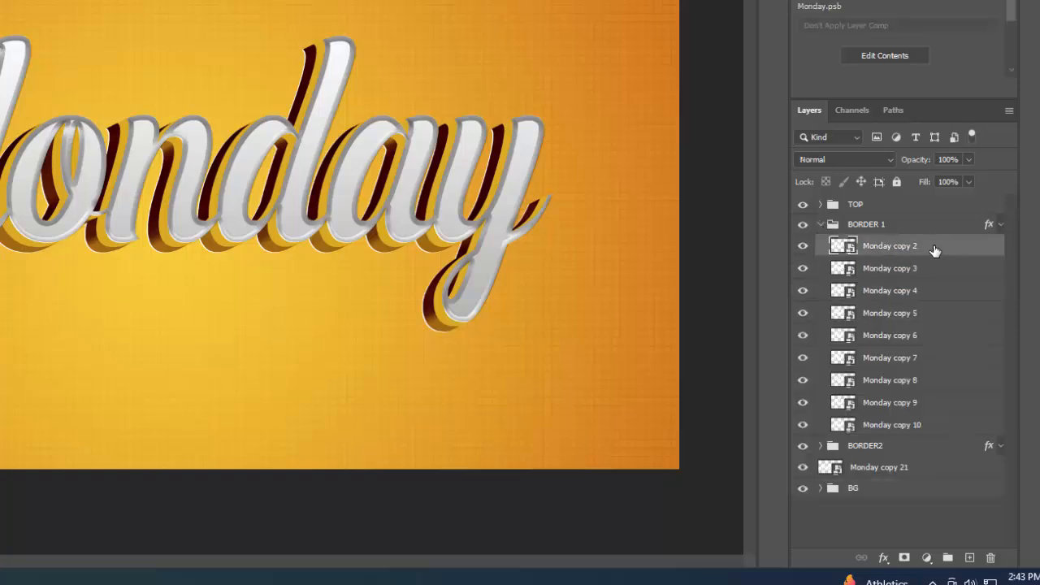
{"action": "left_click", "coordinate": [884, 559]}
{"action": "left_click", "coordinate": [930, 404]}
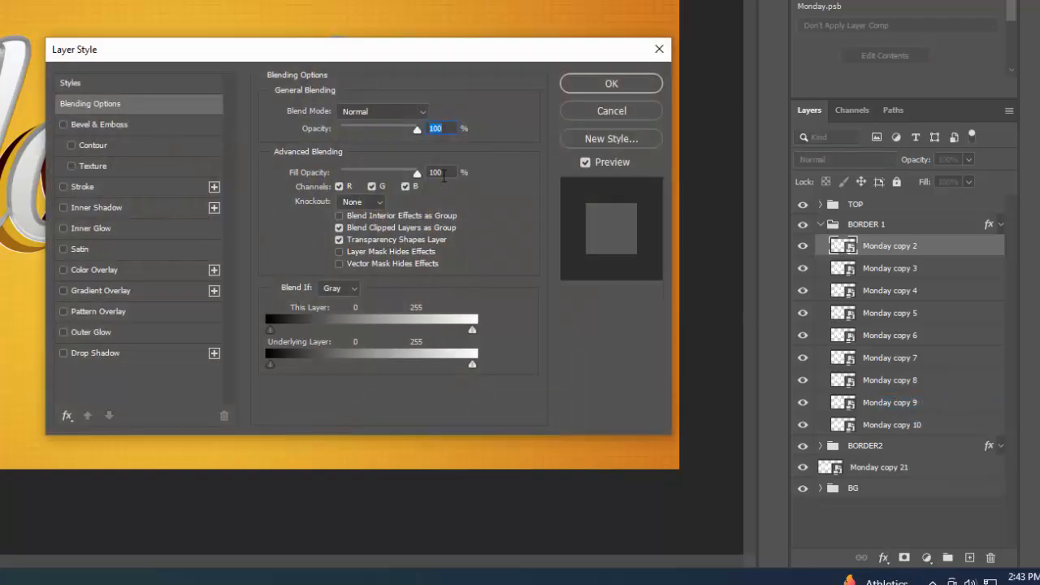
{"action": "left_click", "coordinate": [439, 172]}
{"action": "type", "text": "0"}
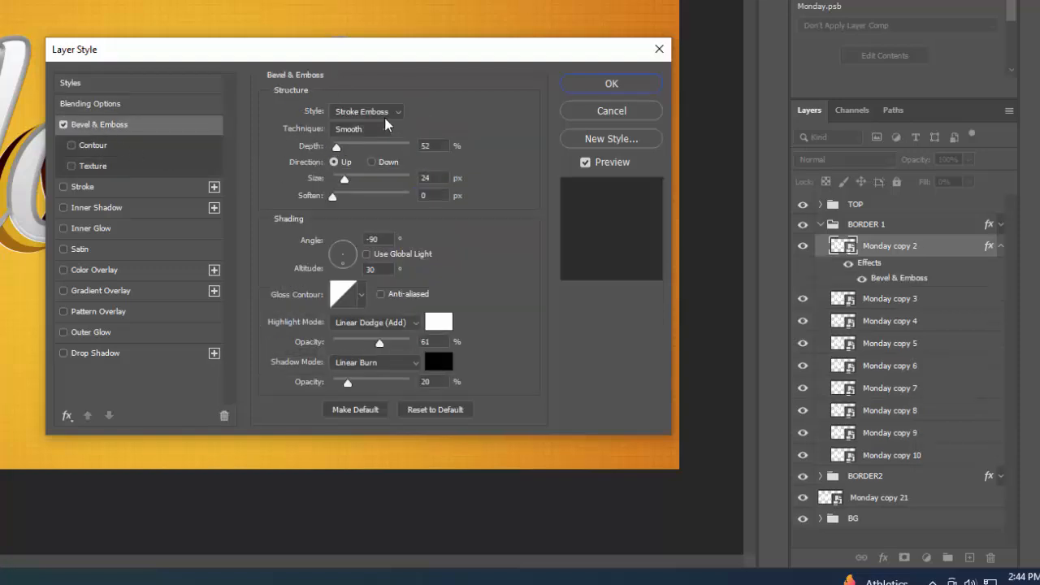
Step: Give Monday copy 2 a Stroke Emboss bevel with depth 53%, enable its Contour and a 10 px inside Stroke, and collapse BORDER 1
{"action": "left_click", "coordinate": [423, 145]}
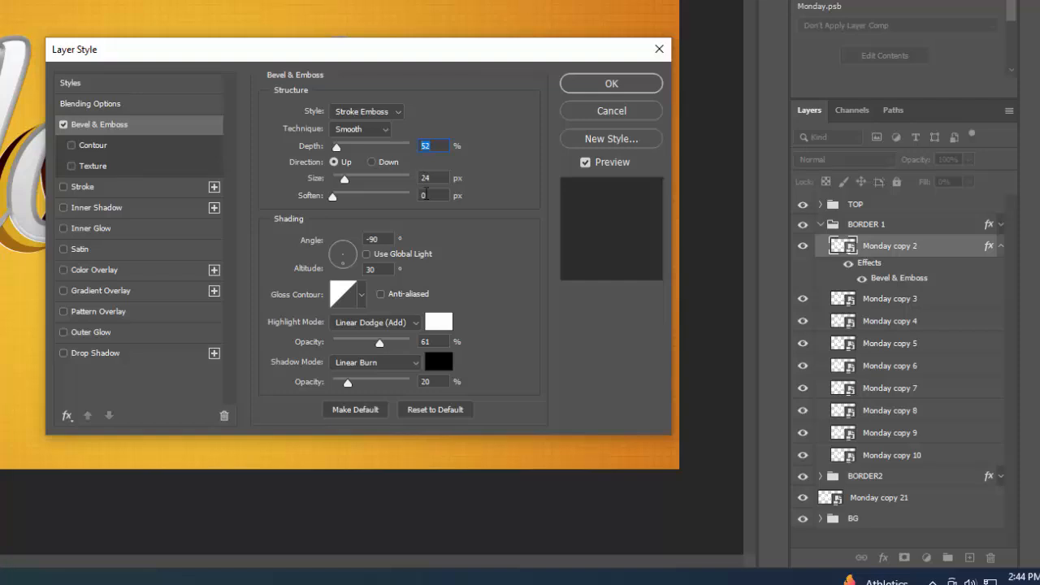
{"action": "type", "text": "53"}
{"action": "left_click", "coordinate": [95, 146]}
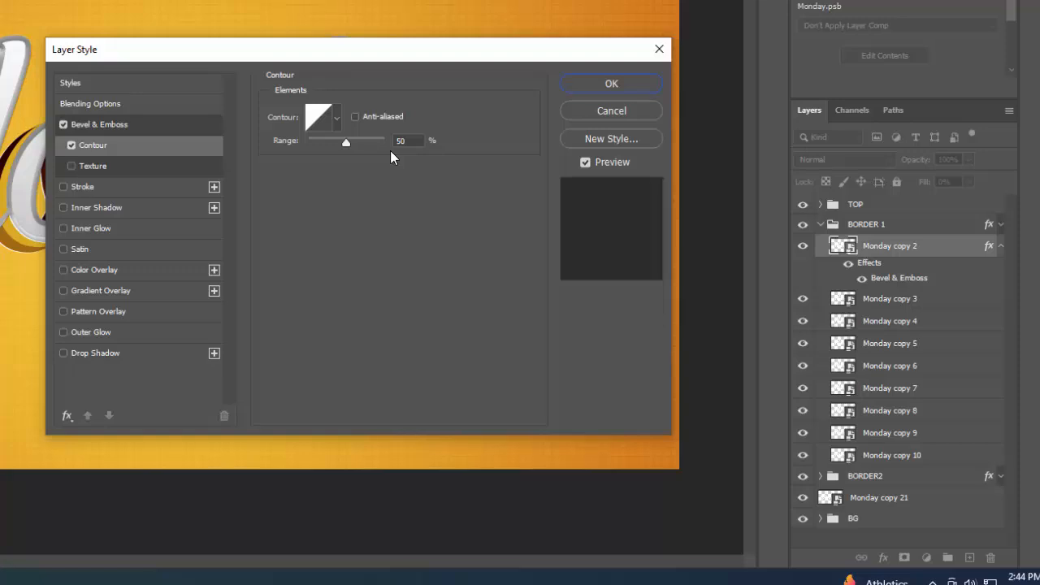
{"action": "left_click", "coordinate": [81, 188]}
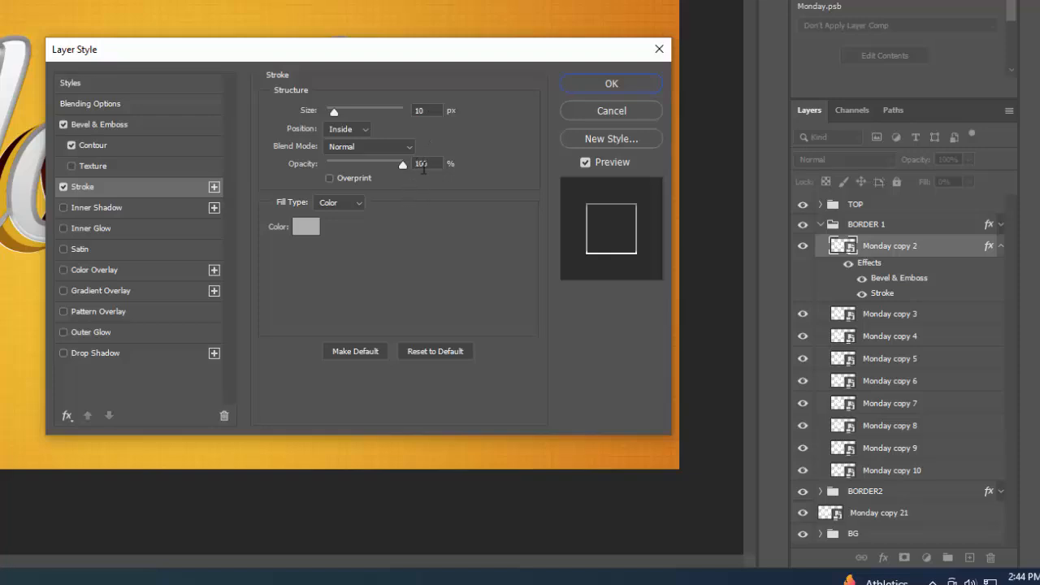
{"action": "left_click", "coordinate": [595, 85]}
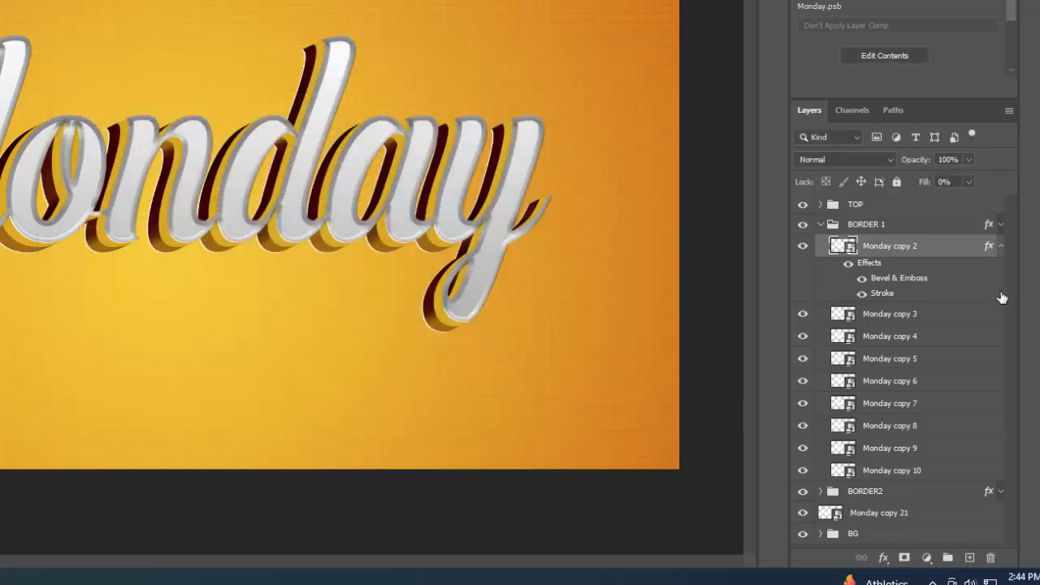
{"action": "left_click", "coordinate": [1000, 246]}
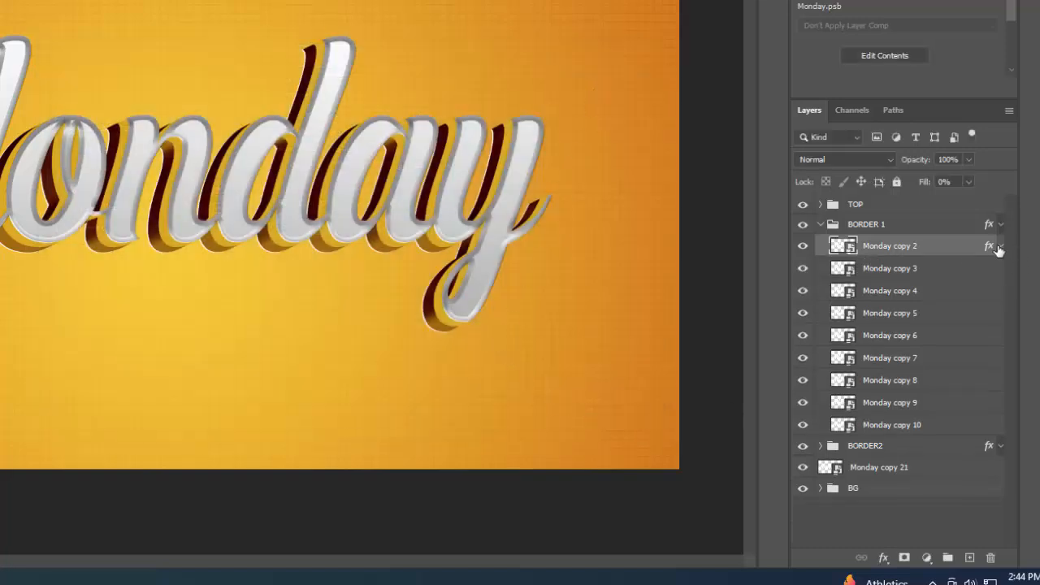
{"action": "left_click", "coordinate": [820, 225]}
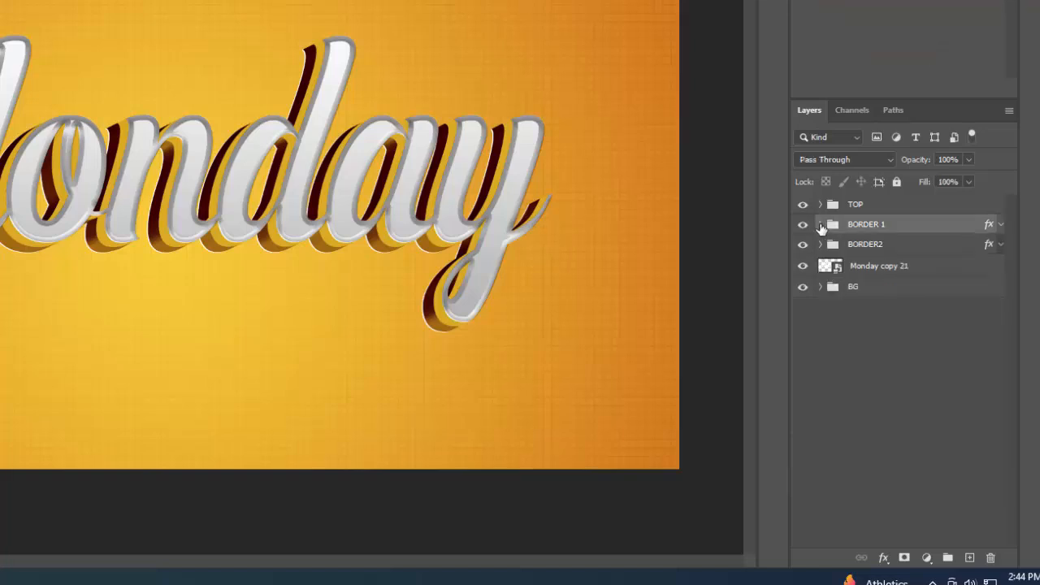
Step: Put Monday copy 21 into a new group and name the group Shadow
{"action": "left_click", "coordinate": [913, 269]}
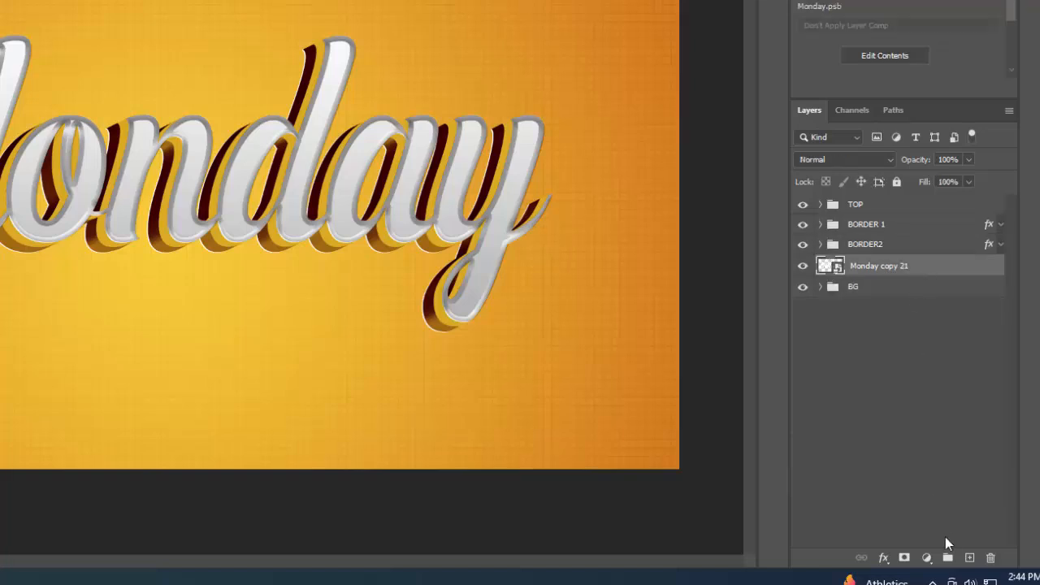
{"action": "left_click", "coordinate": [948, 558]}
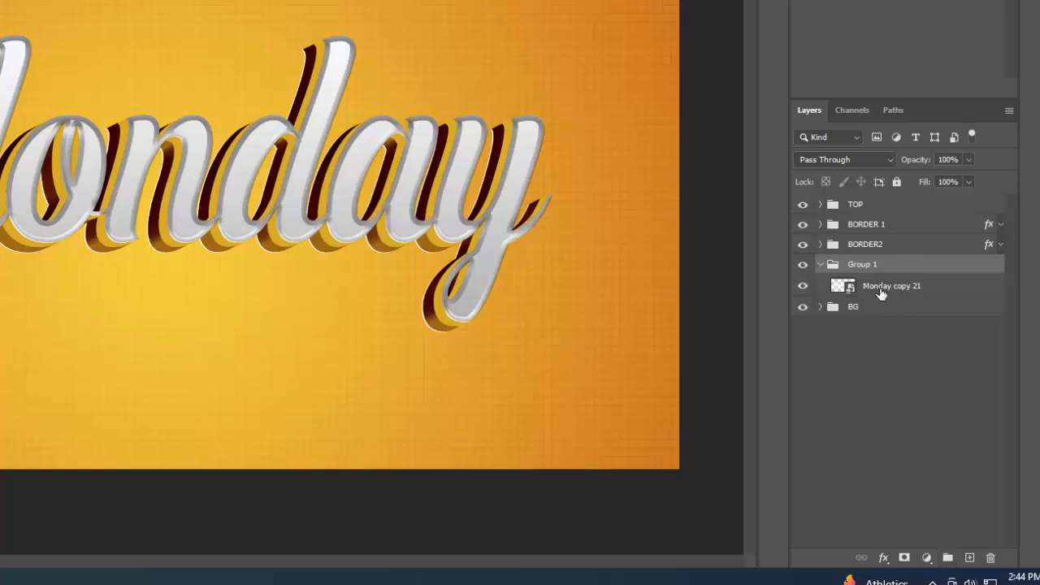
{"action": "left_click", "coordinate": [882, 289]}
{"action": "double_click", "coordinate": [864, 264]}
{"action": "key", "text": "Return"}
Step: Set the Fill Opacity of Monday copy 21 in the Shadow group to 0%
{"action": "left_click", "coordinate": [944, 291]}
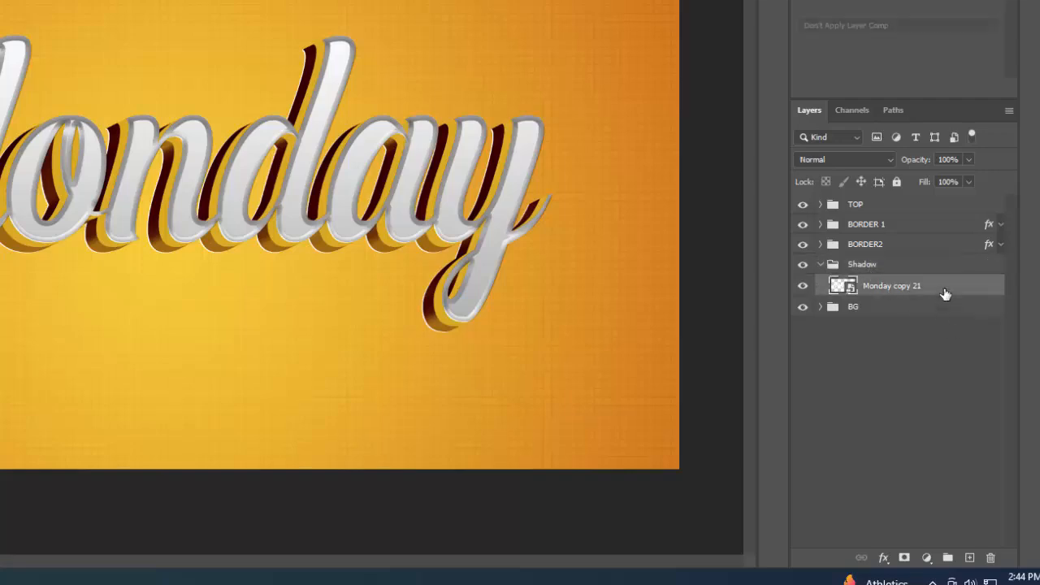
{"action": "left_click", "coordinate": [883, 558]}
{"action": "left_click", "coordinate": [915, 401]}
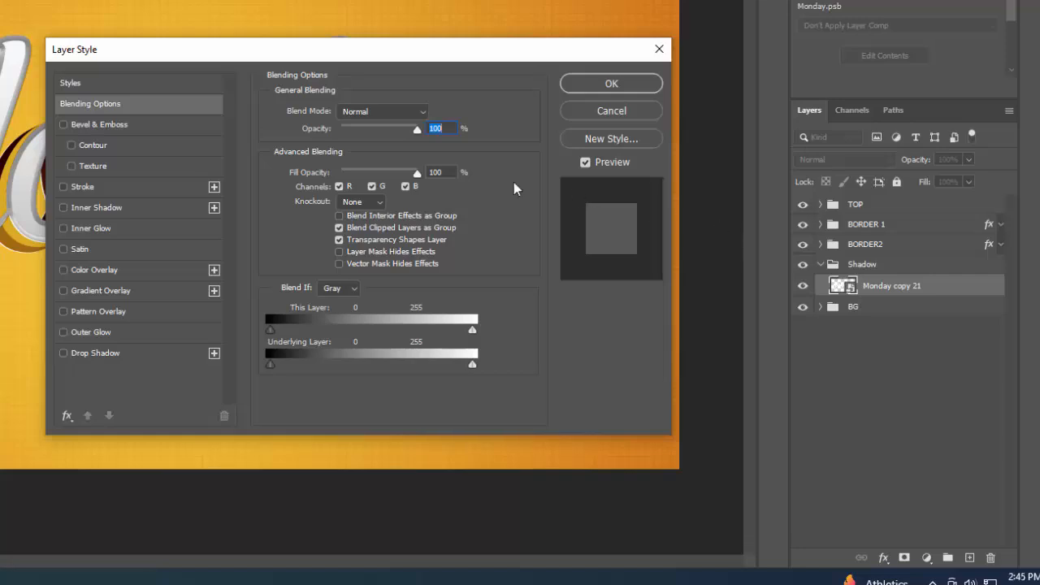
{"action": "left_click", "coordinate": [452, 171]}
{"action": "type", "text": "0"}
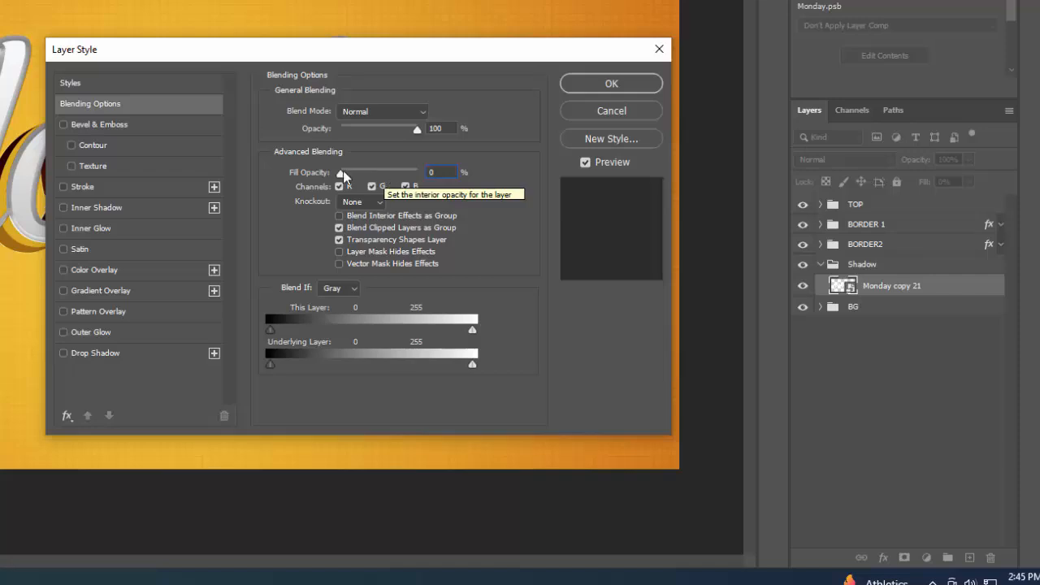
Step: Add a Drop Shadow with Multiply blend mode and color 9d6502 to Monday copy 21
{"action": "left_click", "coordinate": [107, 352]}
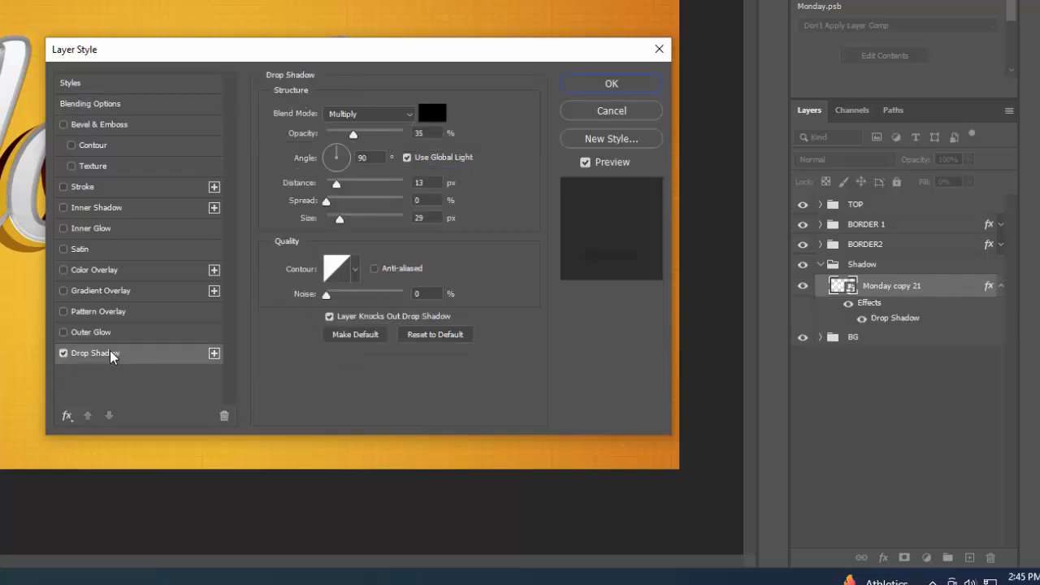
{"action": "left_click", "coordinate": [429, 117]}
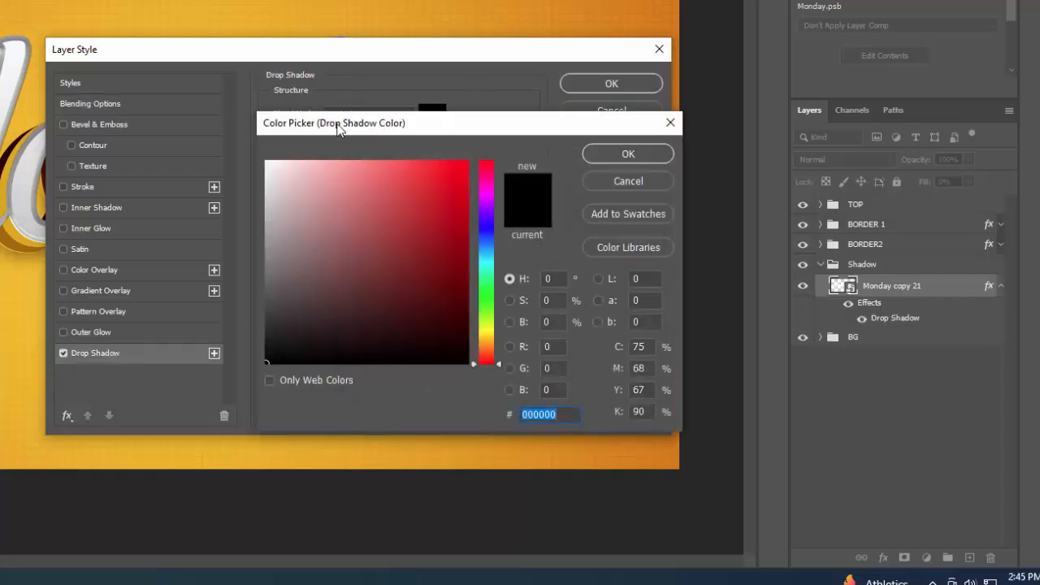
{"action": "type", "text": "9"}
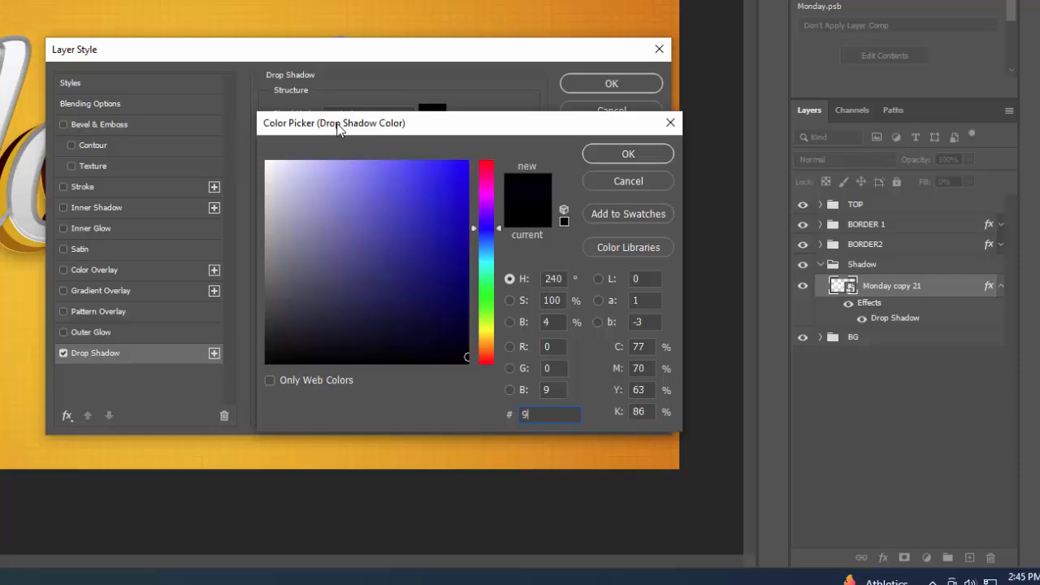
{"action": "type", "text": "d"}
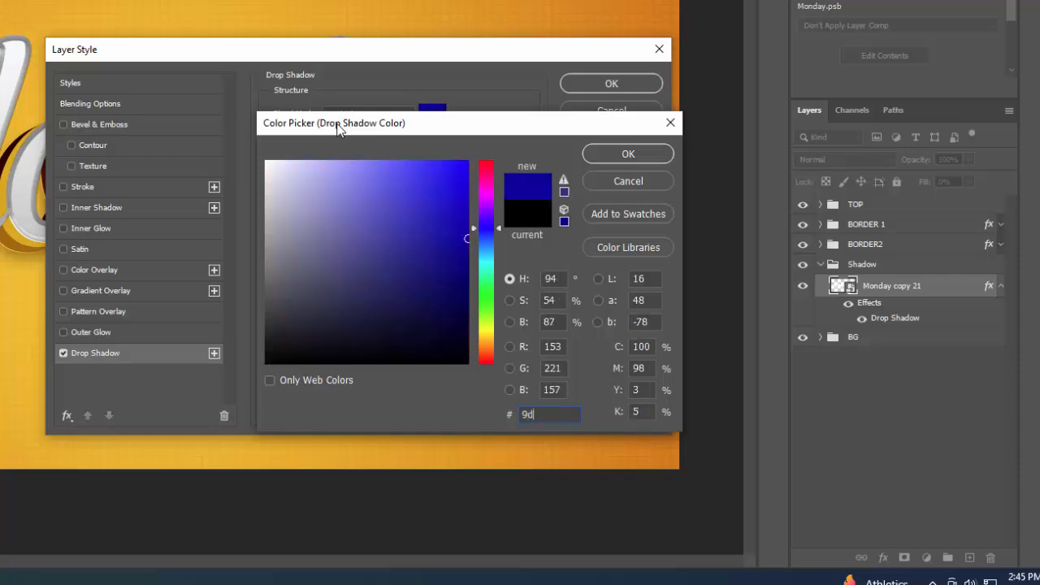
{"action": "type", "text": "6503"}
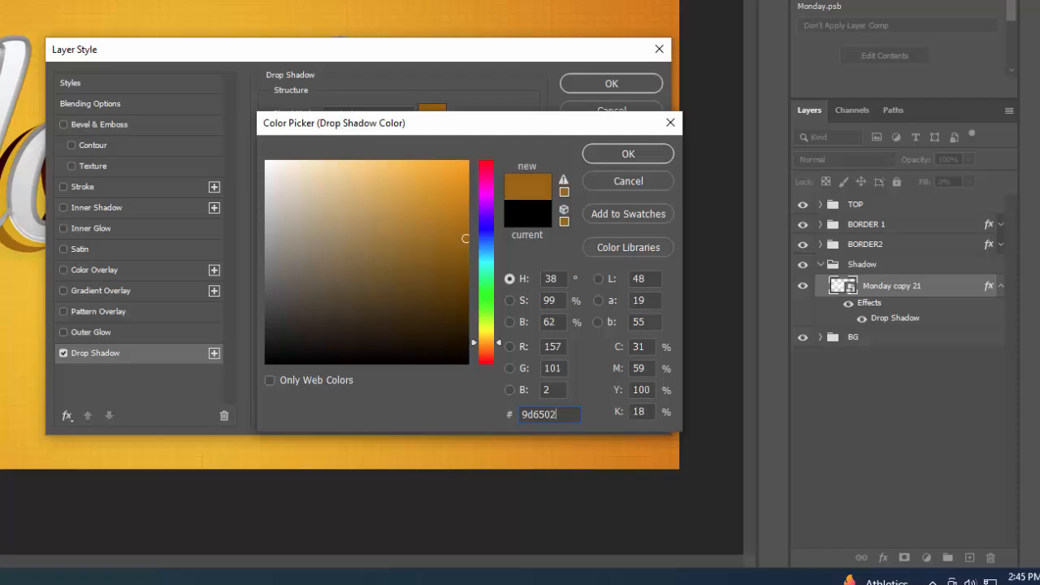
{"action": "left_click", "coordinate": [626, 153]}
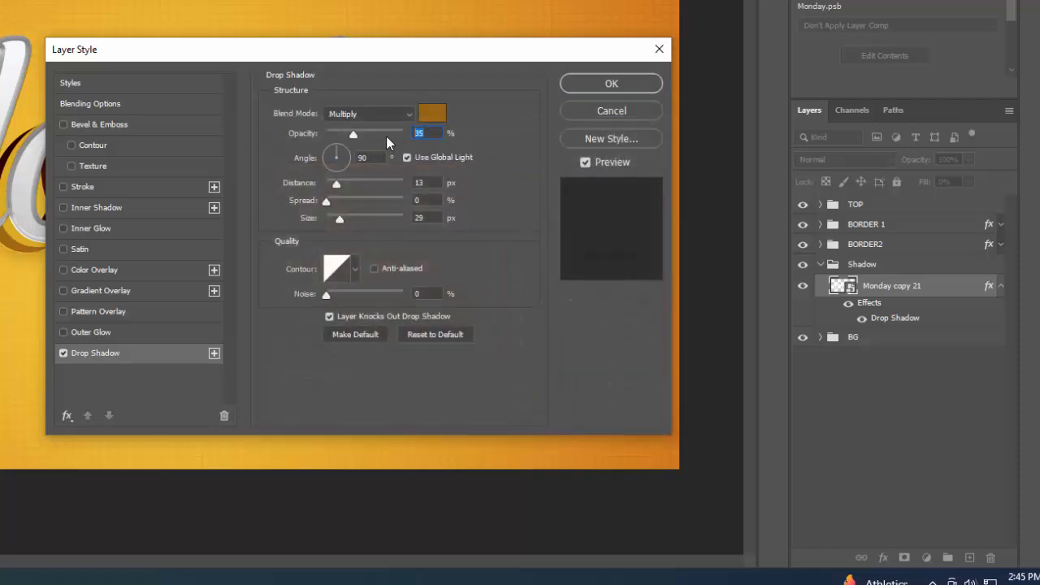
Step: Set the drop shadow to 85% opacity, 5 px distance and 13 px size, with Use Global Light turned off
{"action": "type", "text": "6"}
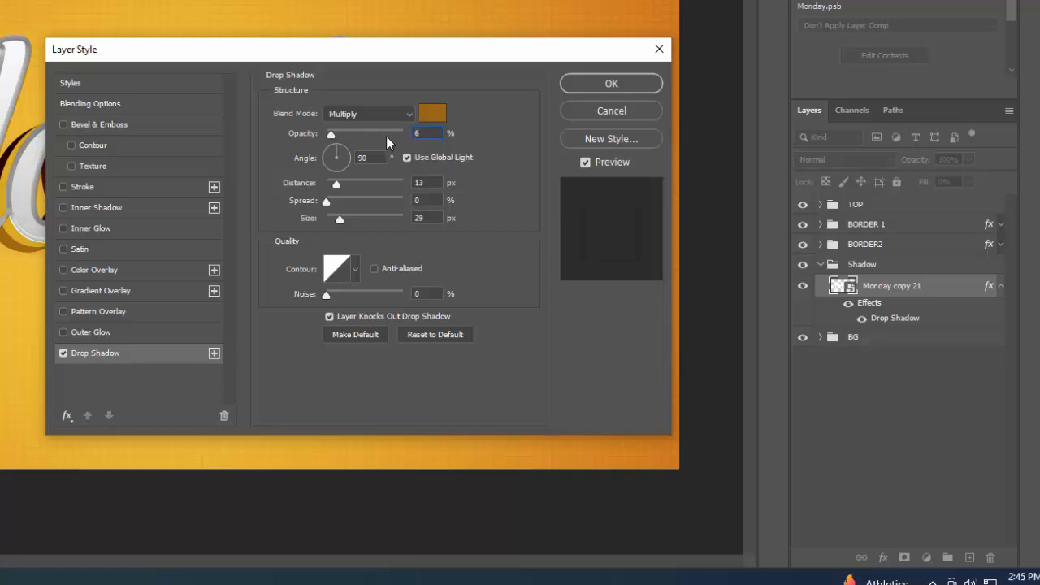
{"action": "key", "text": "BackSpace"}
{"action": "type", "text": "85"}
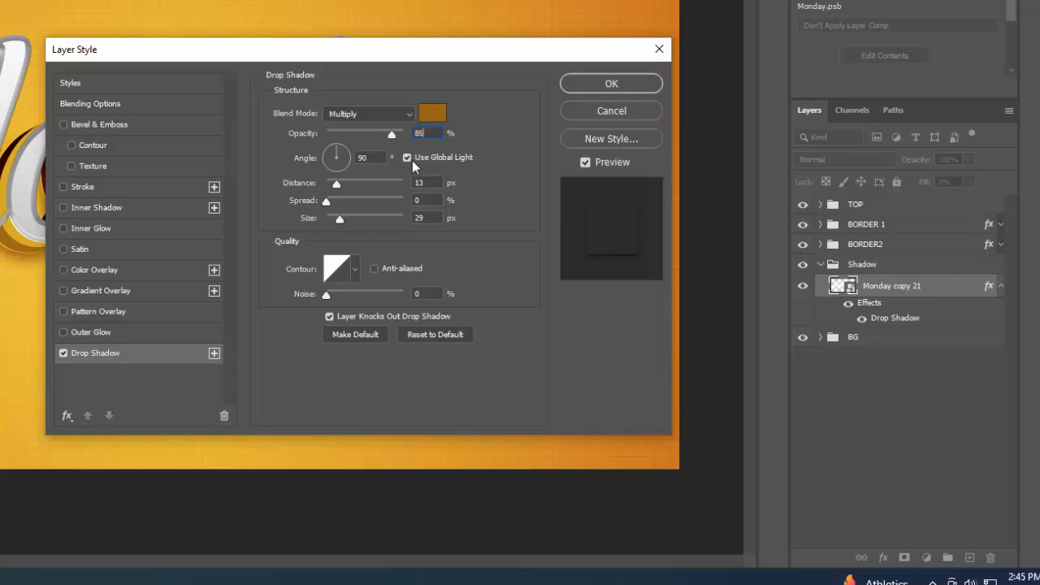
{"action": "left_click", "coordinate": [406, 159]}
{"action": "double_click", "coordinate": [416, 183]}
{"action": "type", "text": "5"}
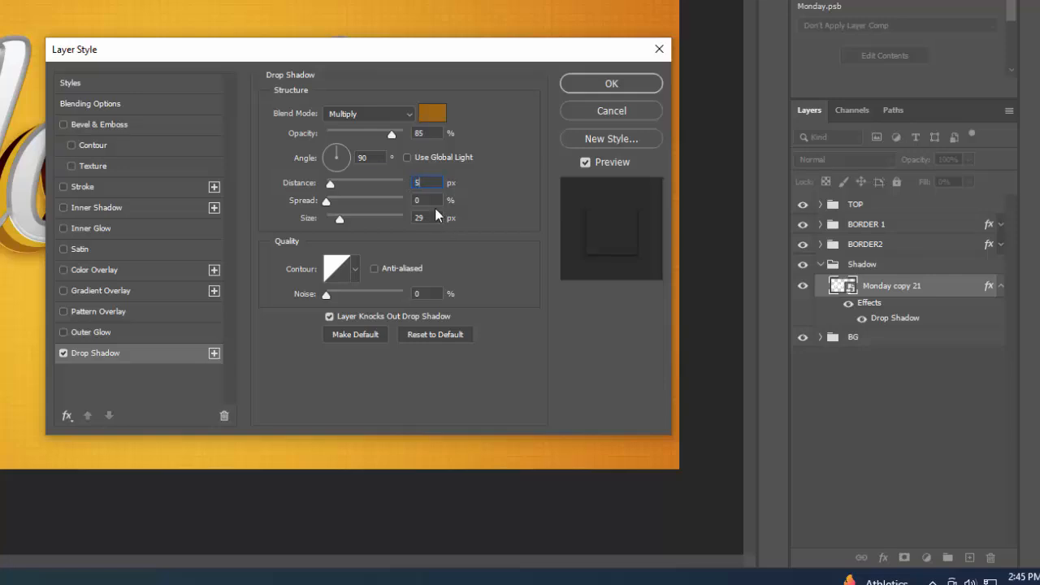
{"action": "left_click", "coordinate": [424, 201]}
{"action": "key", "text": "Tab"}
{"action": "type", "text": "13"}
Step: Add a second Drop Shadow to Monday copy 21 with 77% opacity, 19 px distance and 36 px size
{"action": "left_click", "coordinate": [215, 353]}
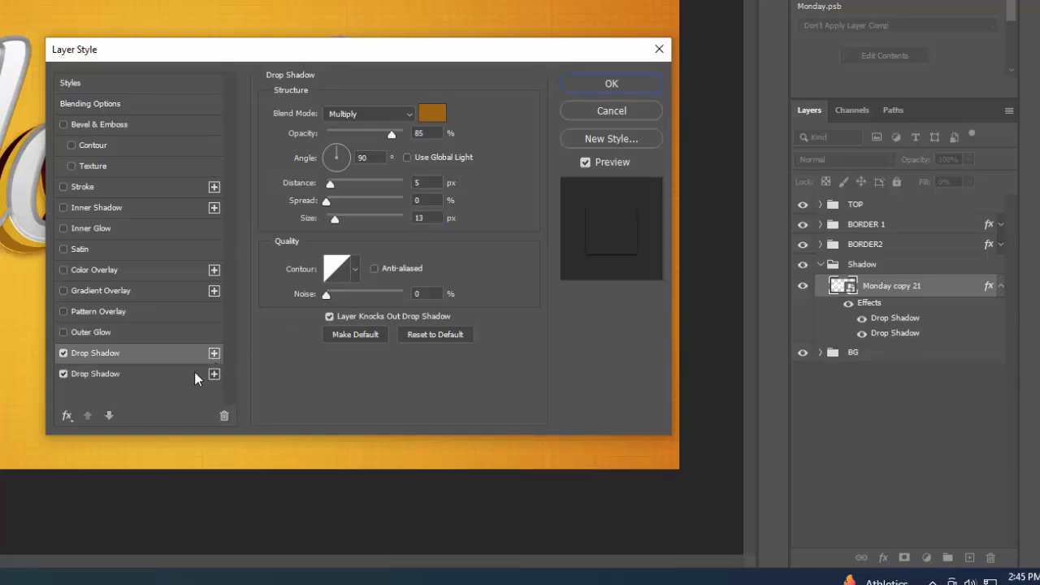
{"action": "double_click", "coordinate": [416, 134]}
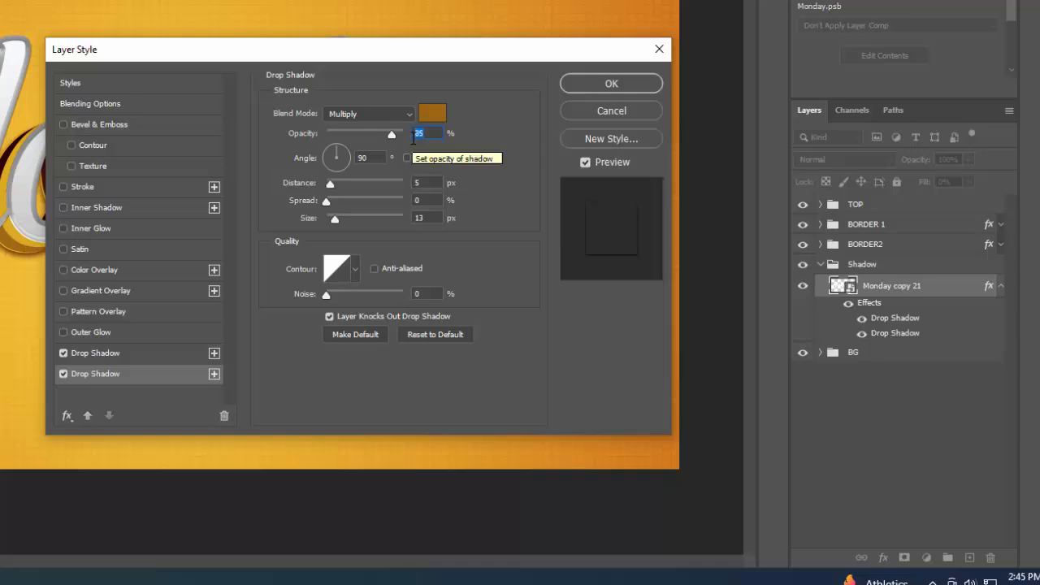
{"action": "type", "text": "77"}
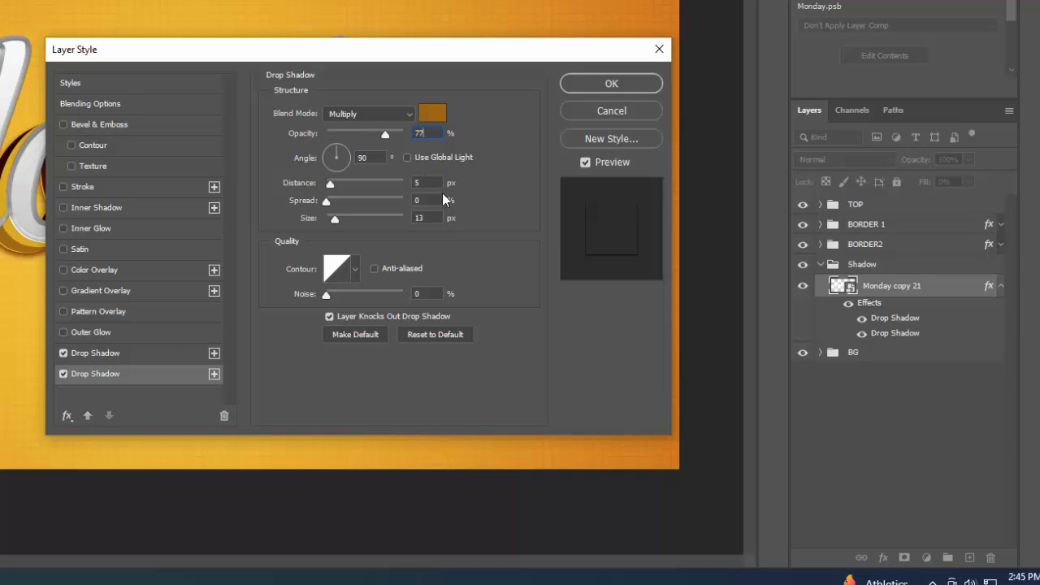
{"action": "left_click", "coordinate": [431, 183]}
{"action": "type", "text": "19"}
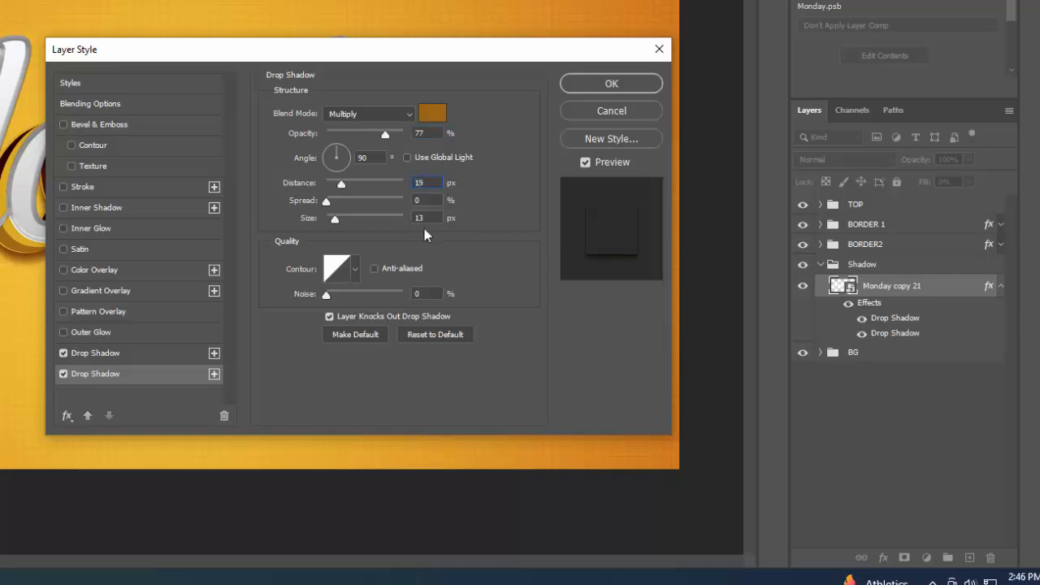
{"action": "left_click", "coordinate": [419, 218]}
{"action": "type", "text": "36"}
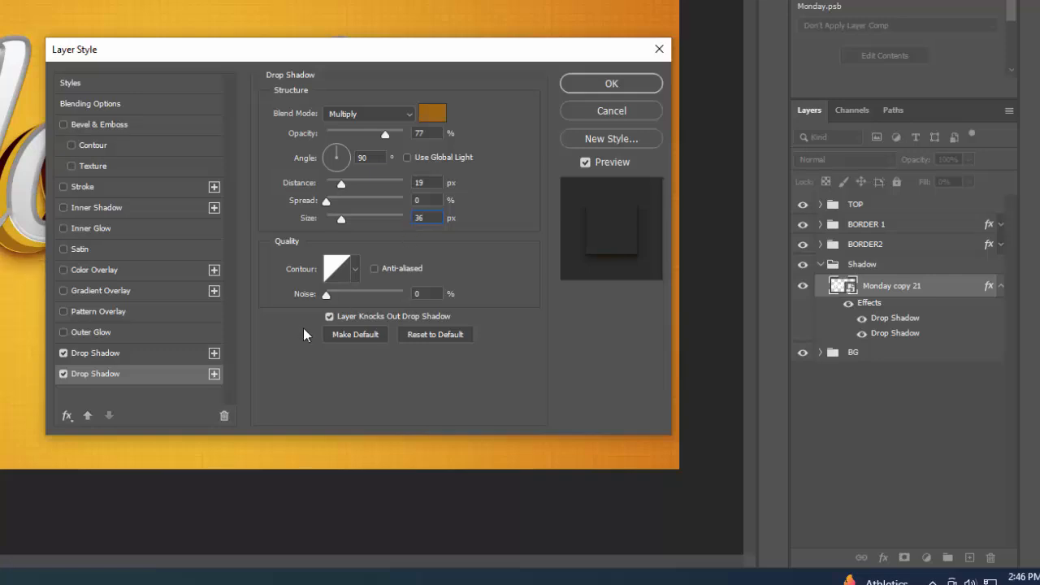
Step: Add a third Drop Shadow with 70% opacity, 40 px distance and 72 px size
{"action": "left_click", "coordinate": [215, 375]}
{"action": "left_click", "coordinate": [182, 395]}
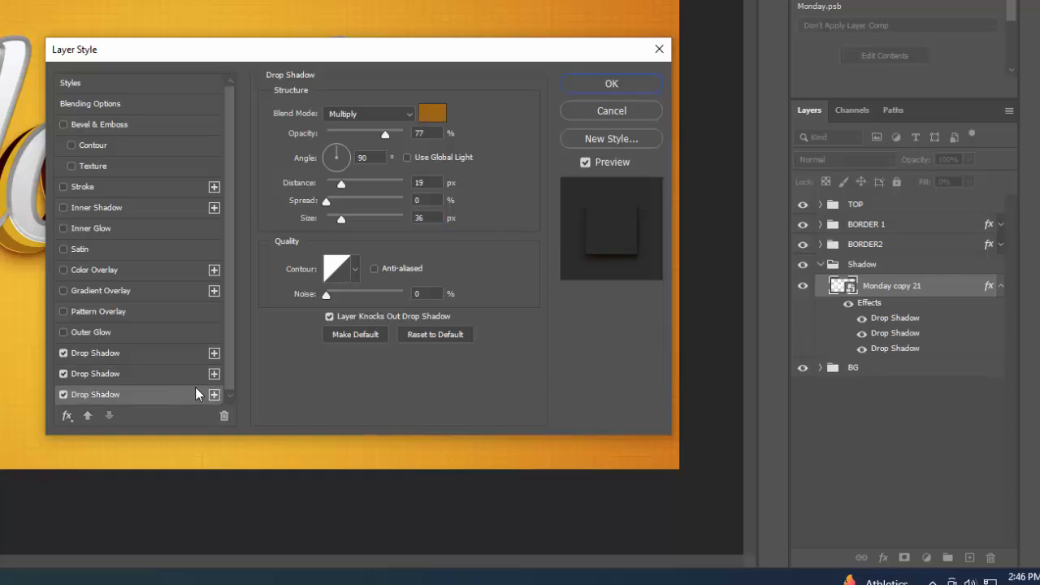
{"action": "double_click", "coordinate": [419, 133]}
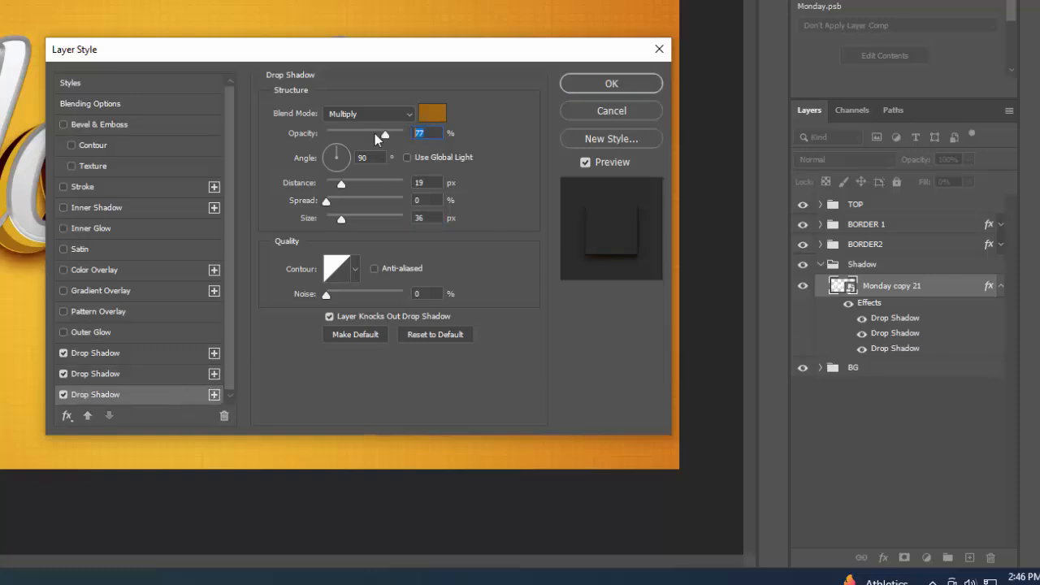
{"action": "type", "text": "70"}
{"action": "key", "text": "Tab"}
{"action": "key", "text": "Tab"}
{"action": "type", "text": "40"}
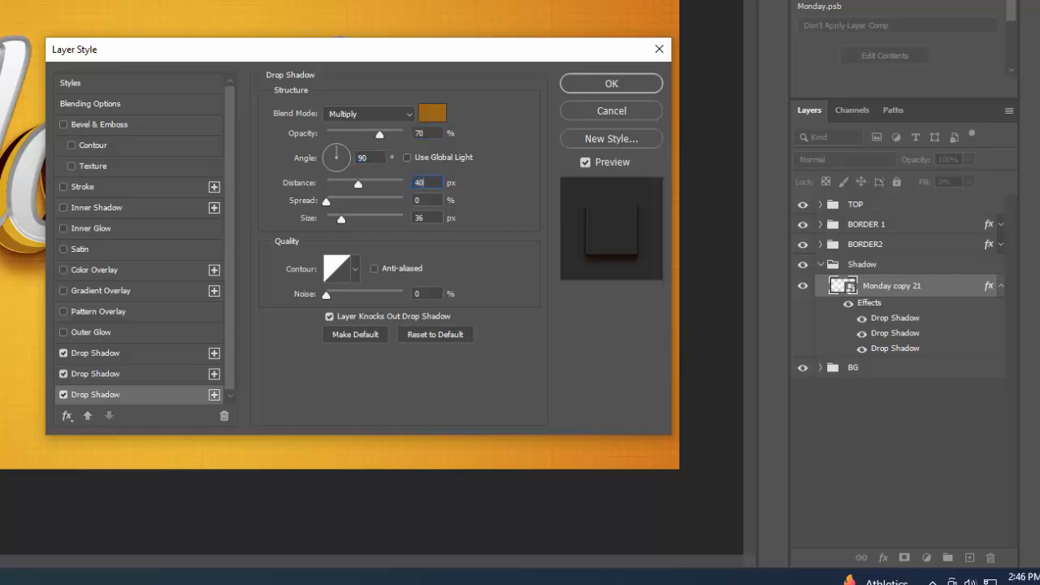
{"action": "key", "text": "Tab"}
{"action": "type", "text": "72"}
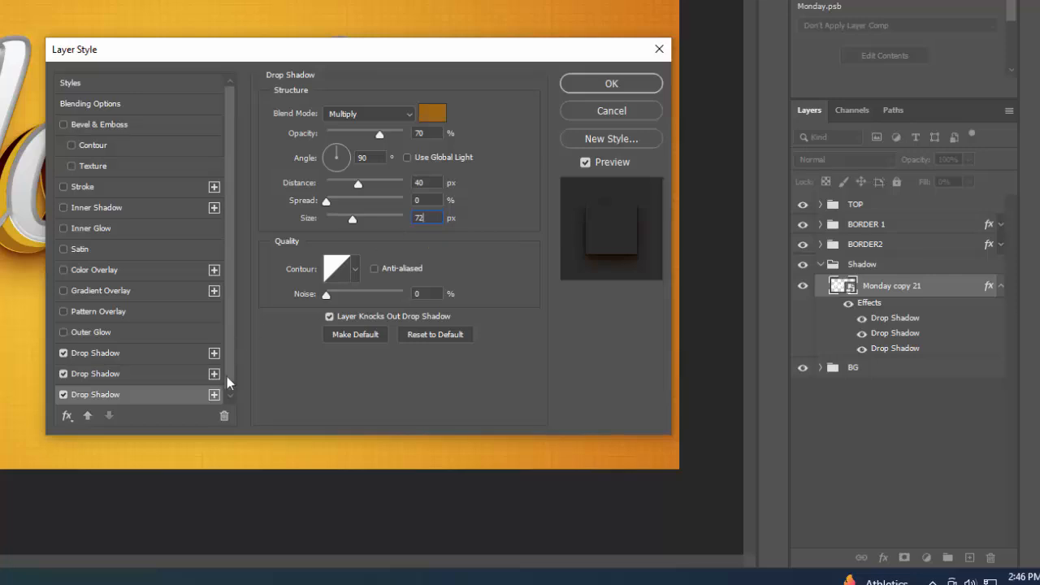
Step: Add a fourth Drop Shadow with 26% opacity, 70 px distance and 110 px size
{"action": "left_click", "coordinate": [214, 394]}
{"action": "scroll", "coordinate": [187, 385], "scroll_direction": "down", "scroll_amount": 1}
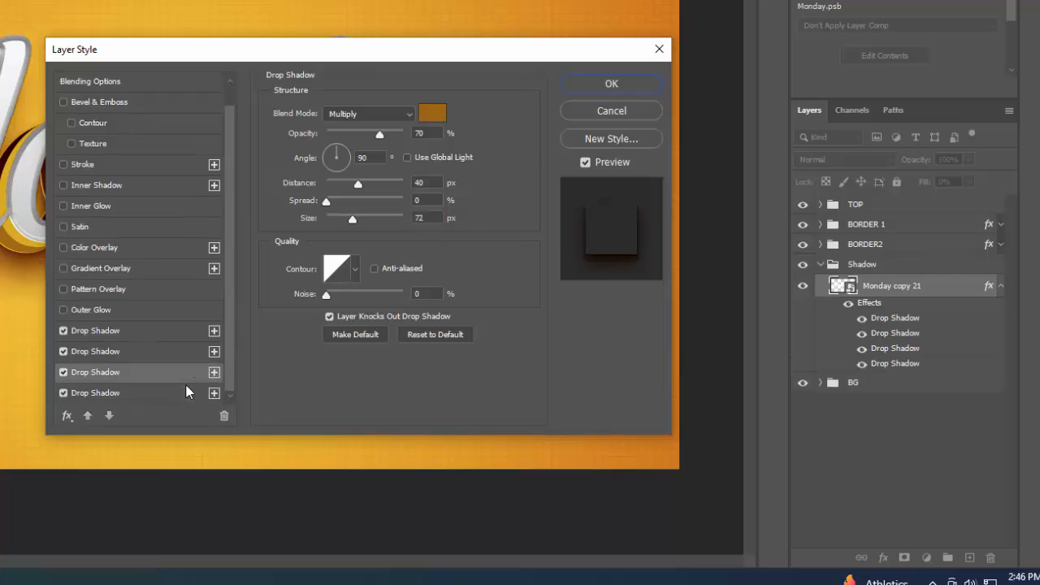
{"action": "left_click", "coordinate": [161, 393]}
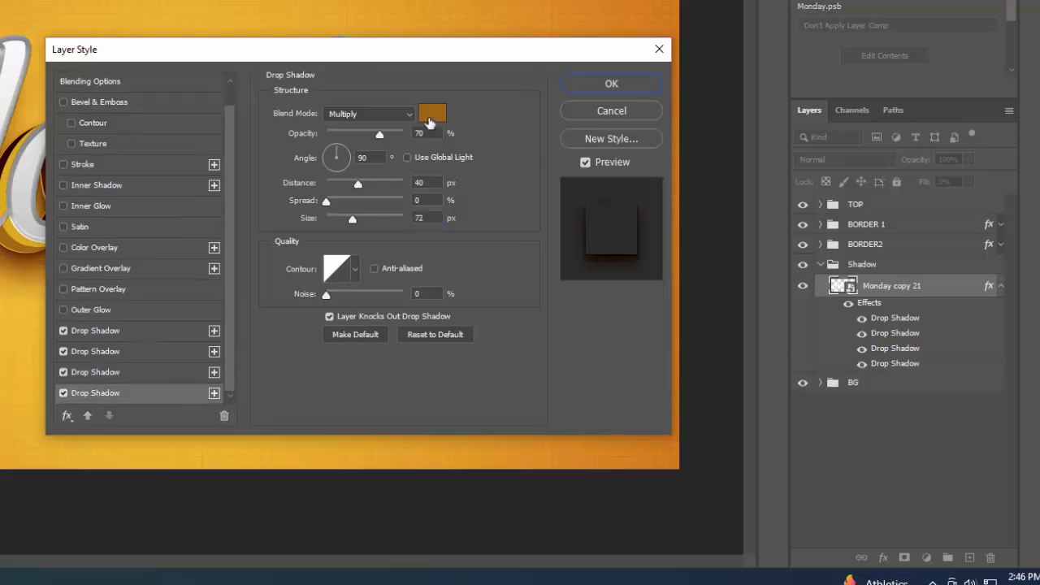
{"action": "left_click", "coordinate": [422, 133]}
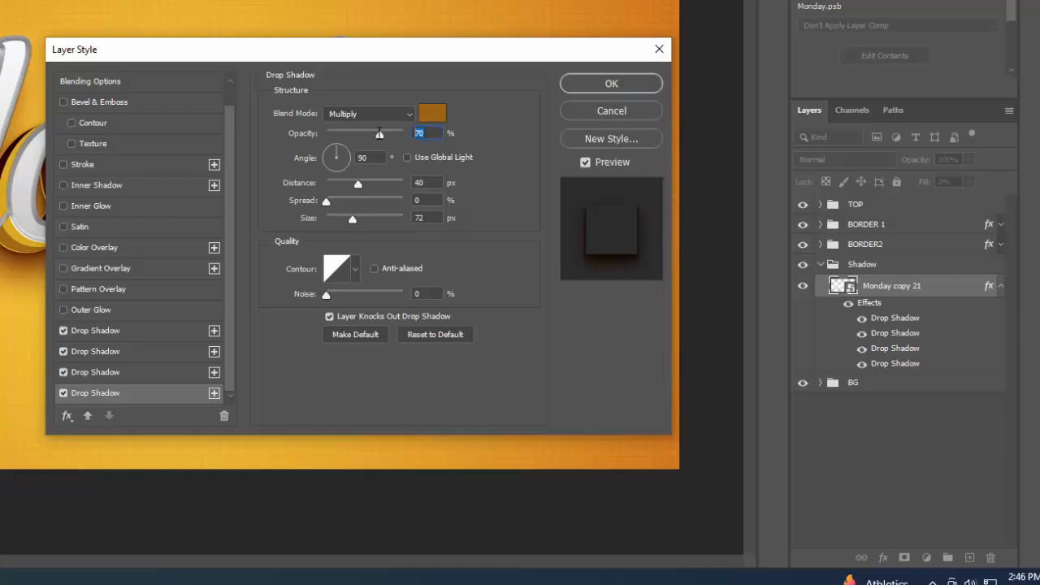
{"action": "type", "text": "26"}
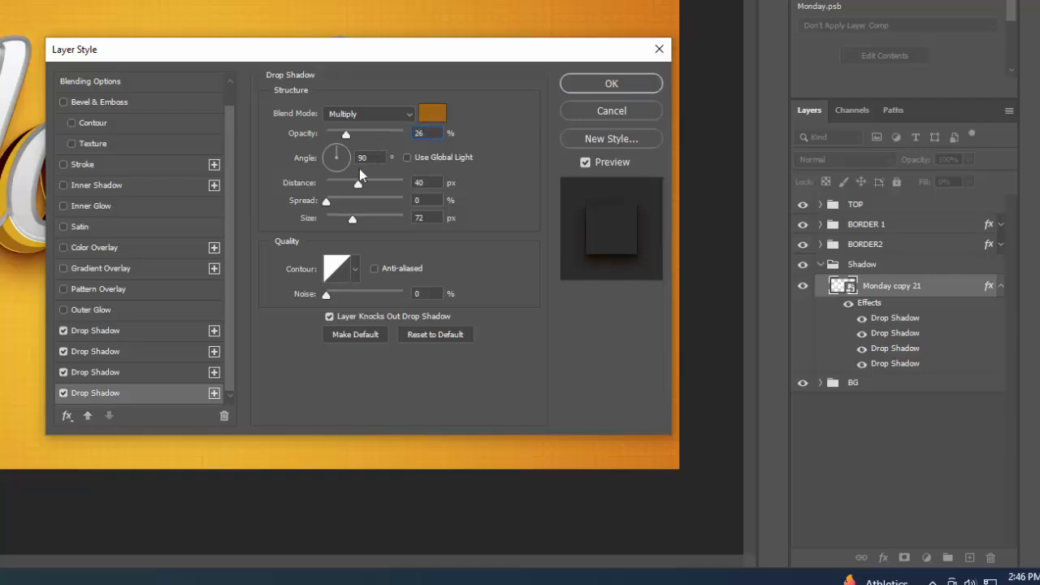
{"action": "left_click", "coordinate": [405, 182]}
{"action": "type", "text": "70"}
{"action": "key", "text": "Tab"}
{"action": "key", "text": "Tab"}
{"action": "type", "text": "110"}
{"action": "key", "text": "Return"}
Step: Add a fifth Drop Shadow with 38% opacity, 102 px distance and 121 px size, and apply the layer style
{"action": "left_click", "coordinate": [214, 394]}
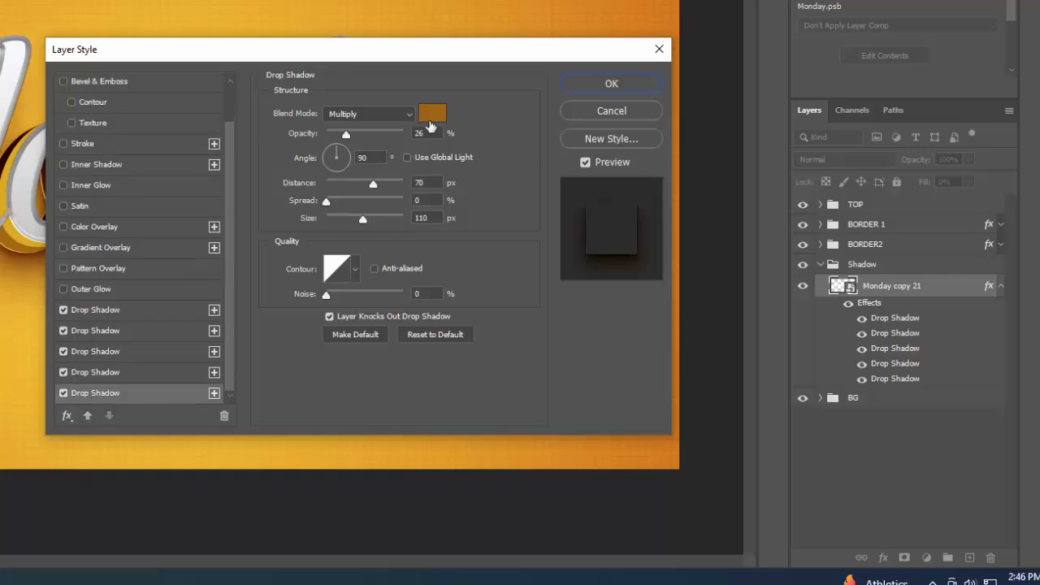
{"action": "left_click", "coordinate": [422, 133]}
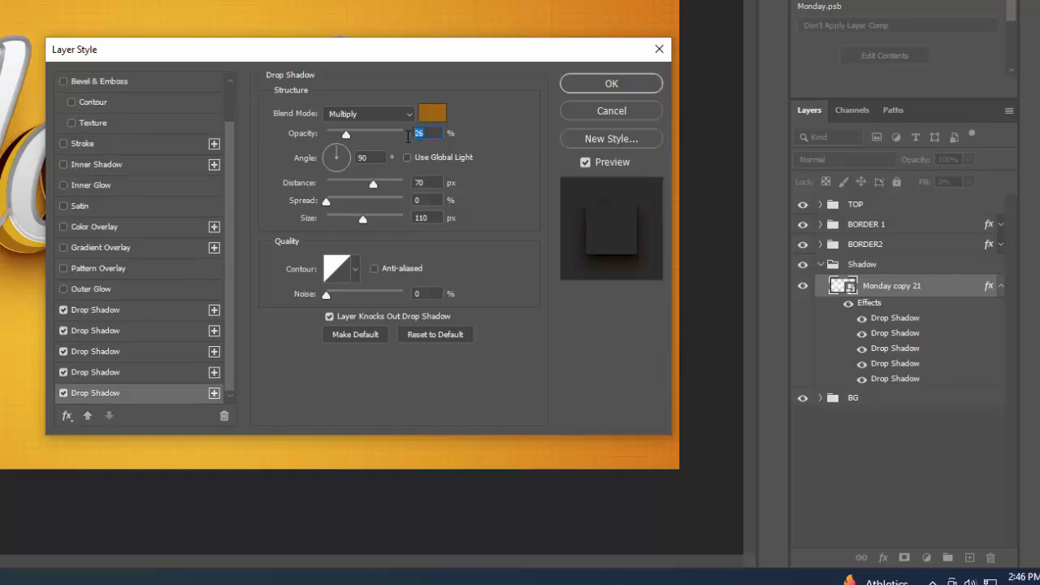
{"action": "type", "text": "38"}
{"action": "left_click", "coordinate": [424, 181]}
{"action": "type", "text": "102"}
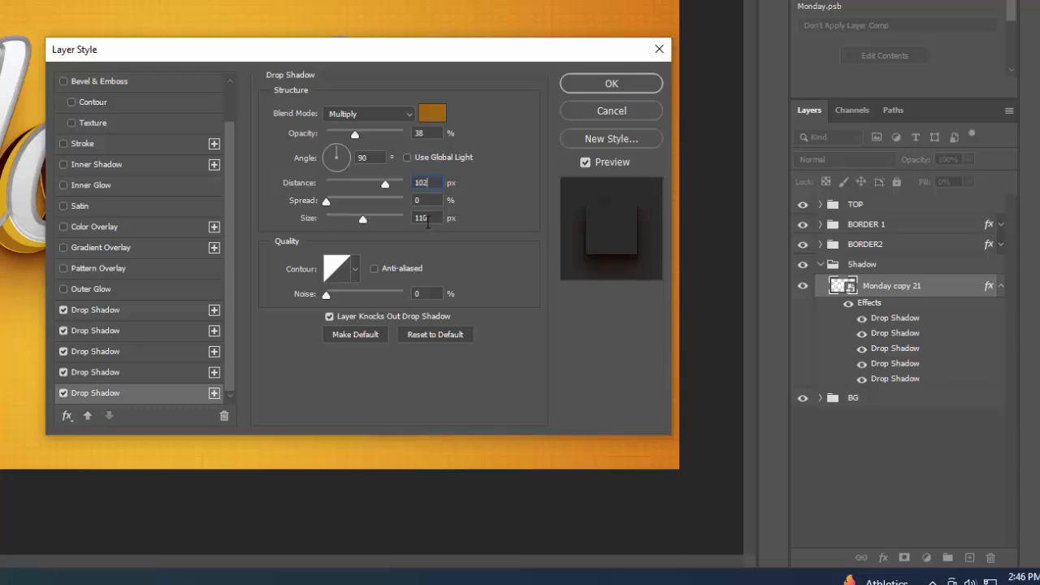
{"action": "key", "text": "Tab"}
{"action": "key", "text": "Tab"}
{"action": "type", "text": "121"}
{"action": "left_click", "coordinate": [599, 85]}
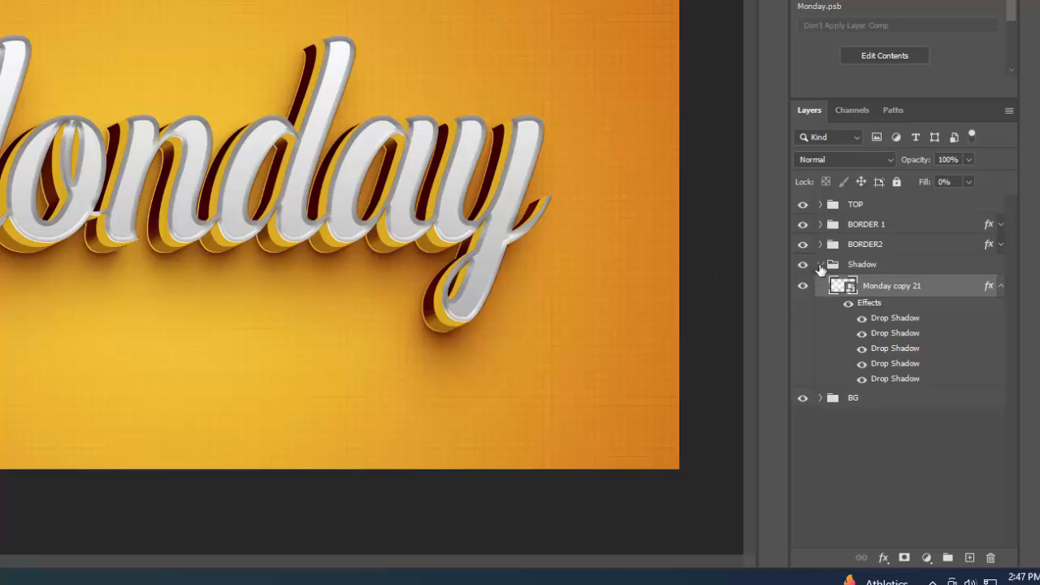
Step: Put the TOP, BORDER 1, BORDER2, Shadow and BG groups into a new group named 3D
{"action": "left_click", "coordinate": [820, 264]}
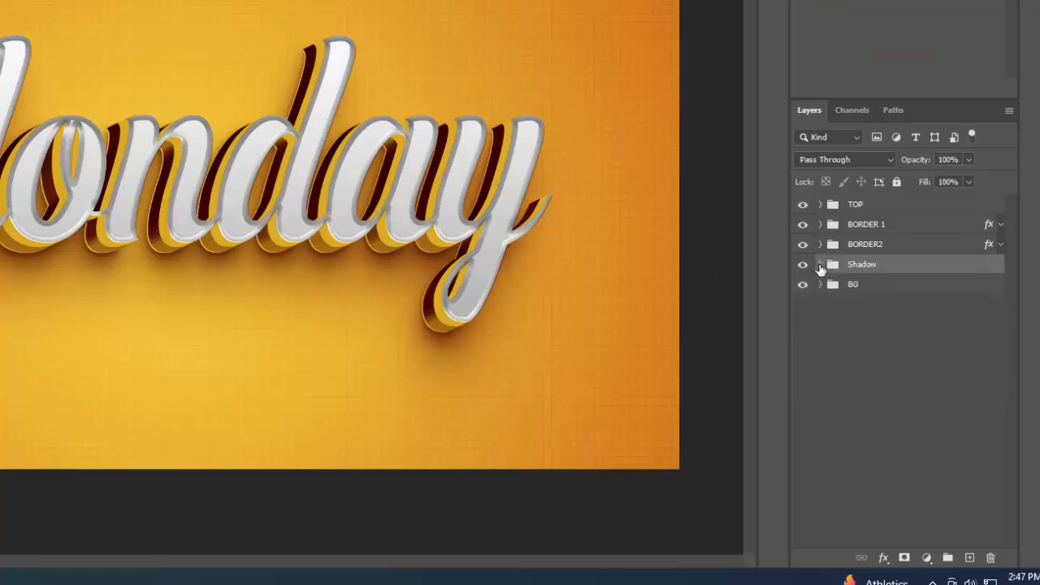
{"action": "left_click", "coordinate": [880, 204], "text": "shift"}
{"action": "left_click", "coordinate": [873, 285], "text": "shift"}
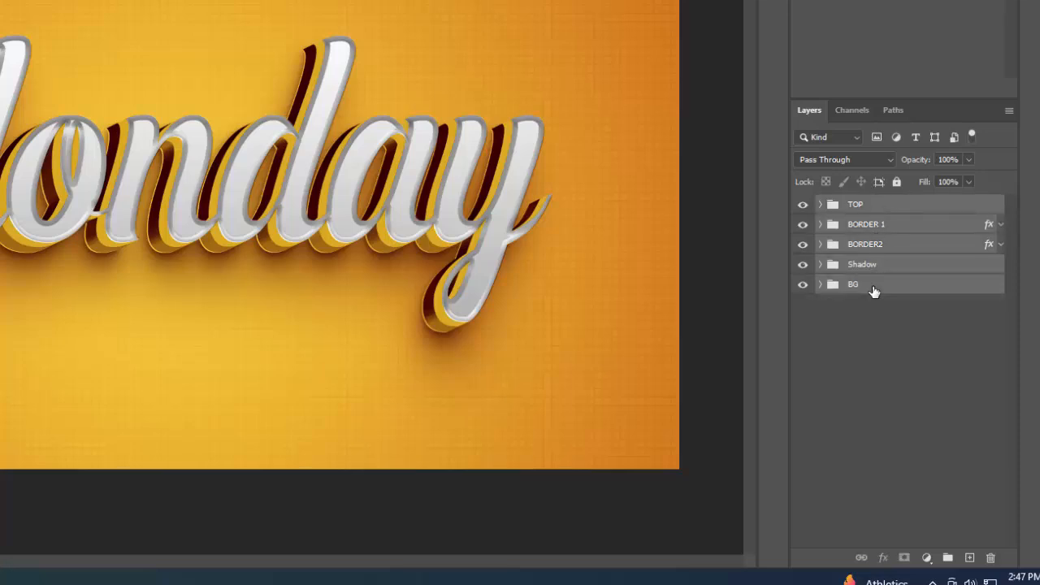
{"action": "left_click", "coordinate": [948, 557]}
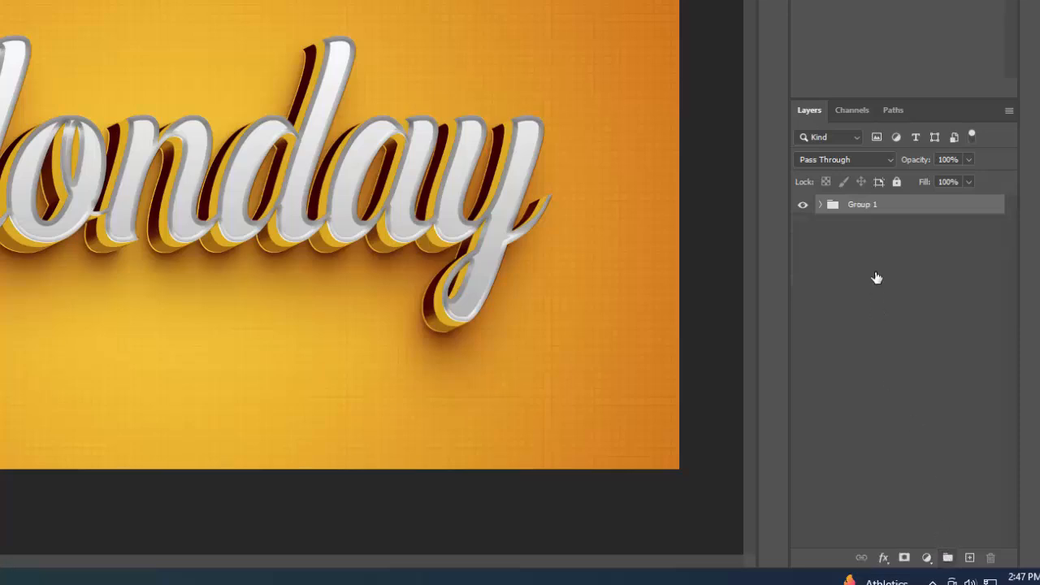
{"action": "double_click", "coordinate": [864, 206]}
{"action": "type", "text": "3D"}
{"action": "key", "text": "Return"}
Step: Duplicate the Monday layer of the TOP group and place the copy above TOP inside the 3D group
{"action": "left_click", "coordinate": [820, 205]}
{"action": "left_click", "coordinate": [832, 224]}
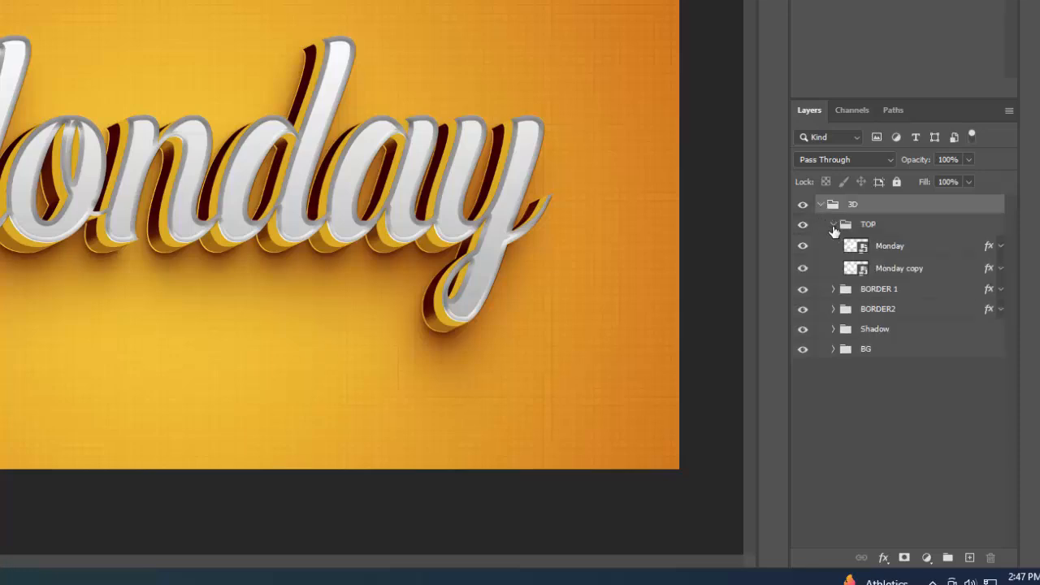
{"action": "left_click", "coordinate": [879, 248]}
{"action": "key", "text": "ctrl+j"}
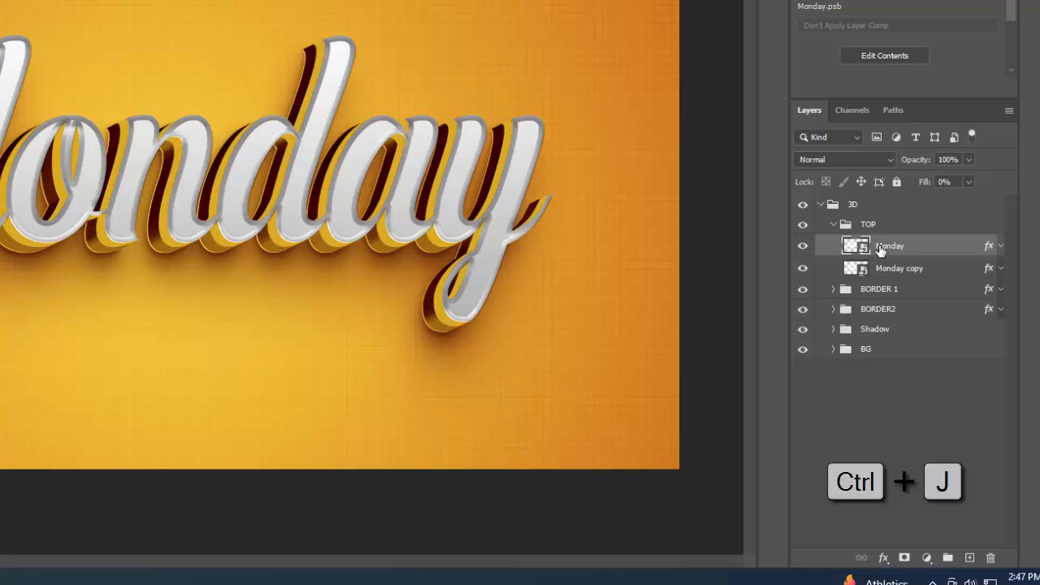
{"action": "left_click_drag", "start_coordinate": [879, 249], "coordinate": [863, 227]}
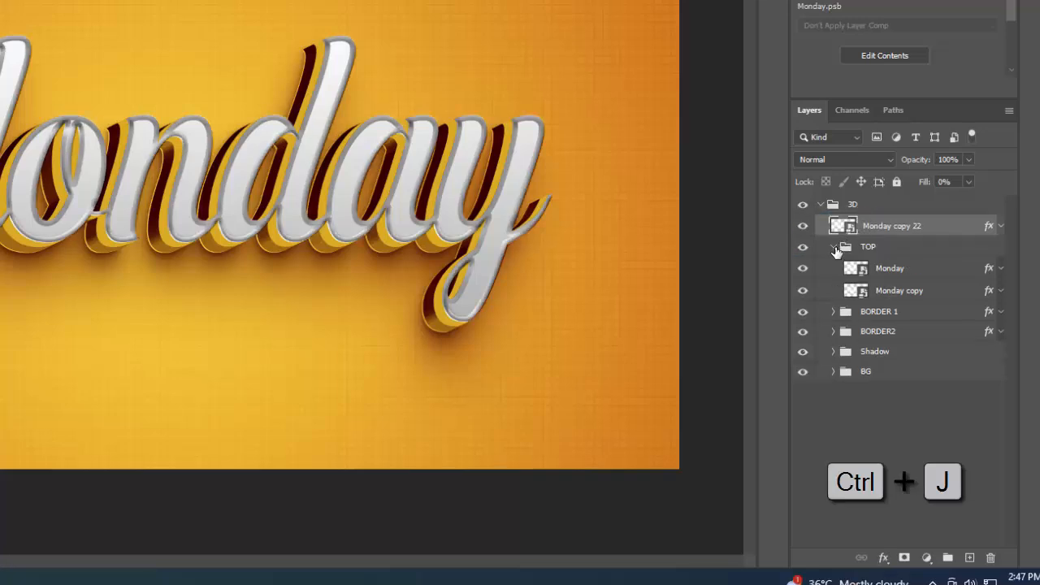
{"action": "left_click", "coordinate": [833, 246]}
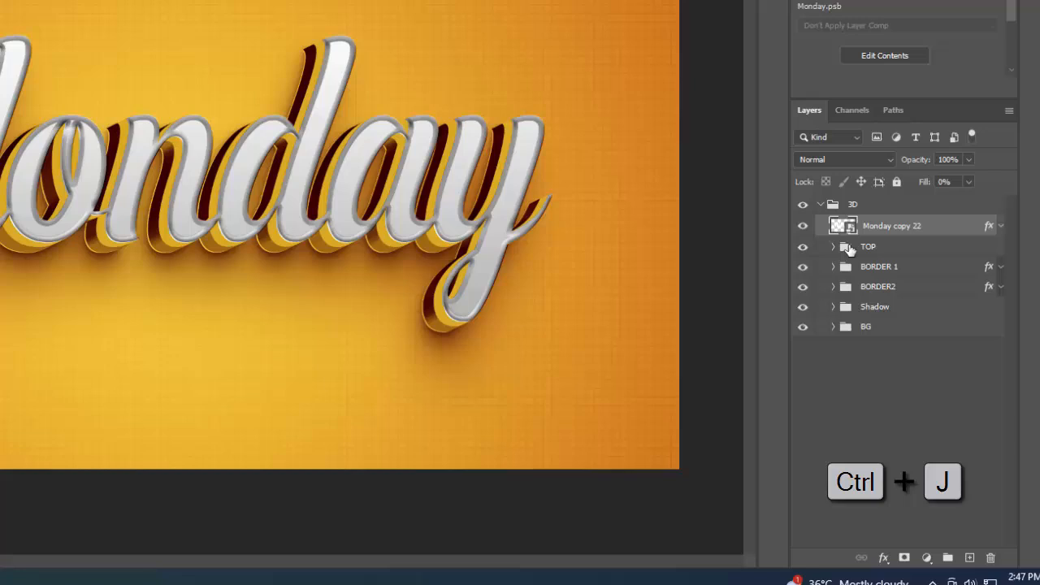
Step: Set the duplicated layer's opacity to 0% and rename it "Change your text from here"
{"action": "left_click", "coordinate": [968, 159]}
{"action": "left_click_drag", "start_coordinate": [968, 178], "coordinate": [921, 180]}
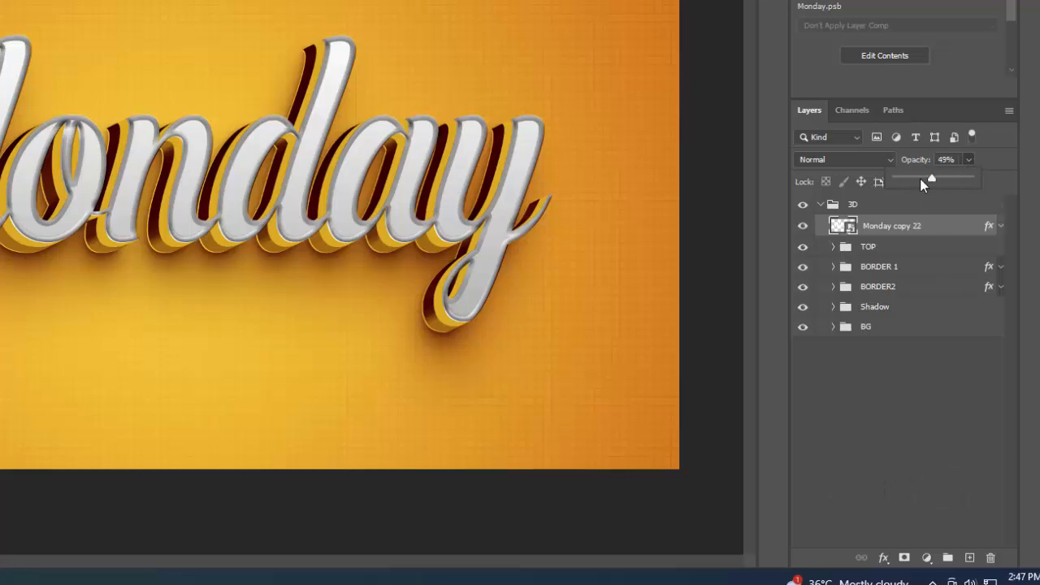
{"action": "left_click", "coordinate": [884, 227]}
{"action": "double_click", "coordinate": [886, 226]}
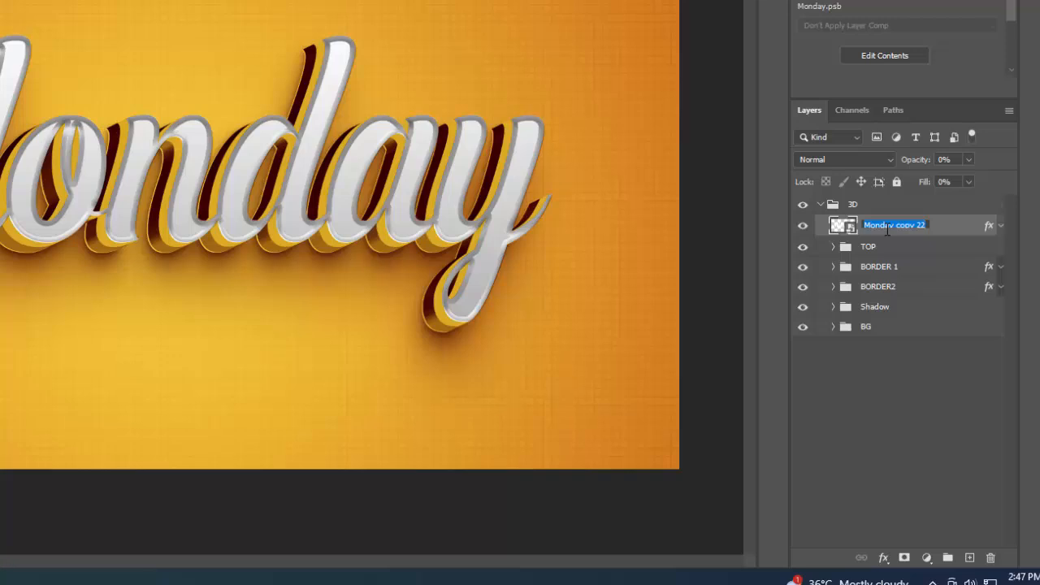
{"action": "type", "text": "Change your text form"}
{"action": "key", "text": "BackSpace"}
{"action": "key", "text": "BackSpace"}
{"action": "key", "text": "BackSpace"}
{"action": "type", "text": "rom here"}
{"action": "key", "text": "Return"}
Step: Clear the layer style of "Change your text from here" and set both its opacity and fill to 0%
{"action": "right_click", "coordinate": [980, 233]}
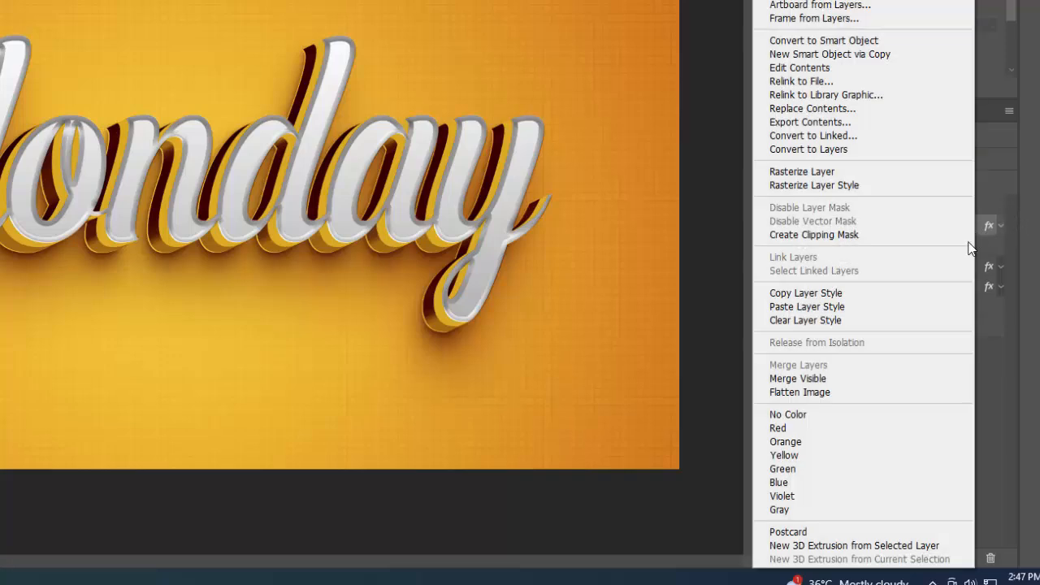
{"action": "left_click", "coordinate": [872, 320]}
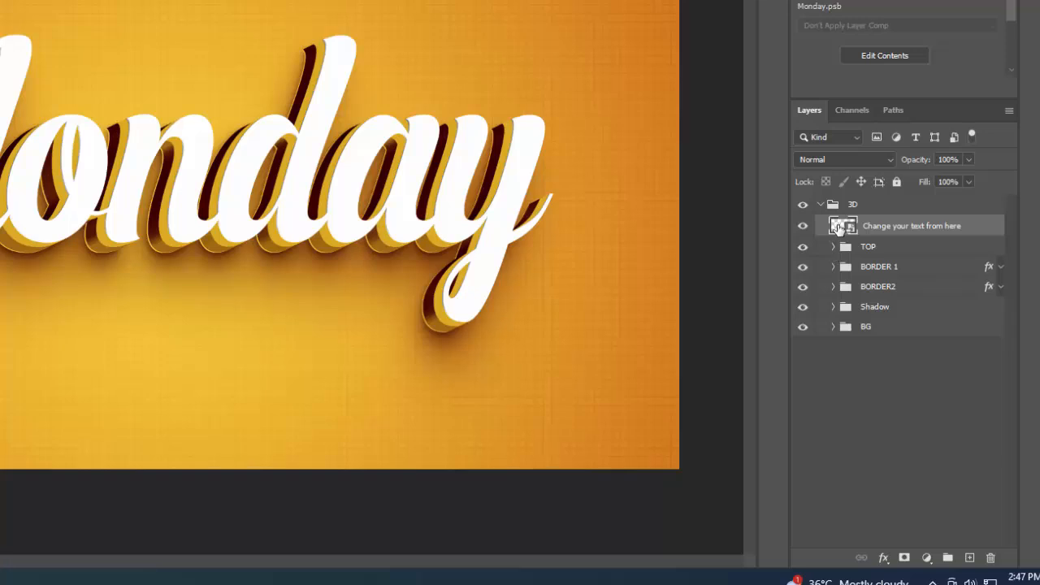
{"action": "left_click", "coordinate": [967, 159]}
{"action": "left_click", "coordinate": [991, 169]}
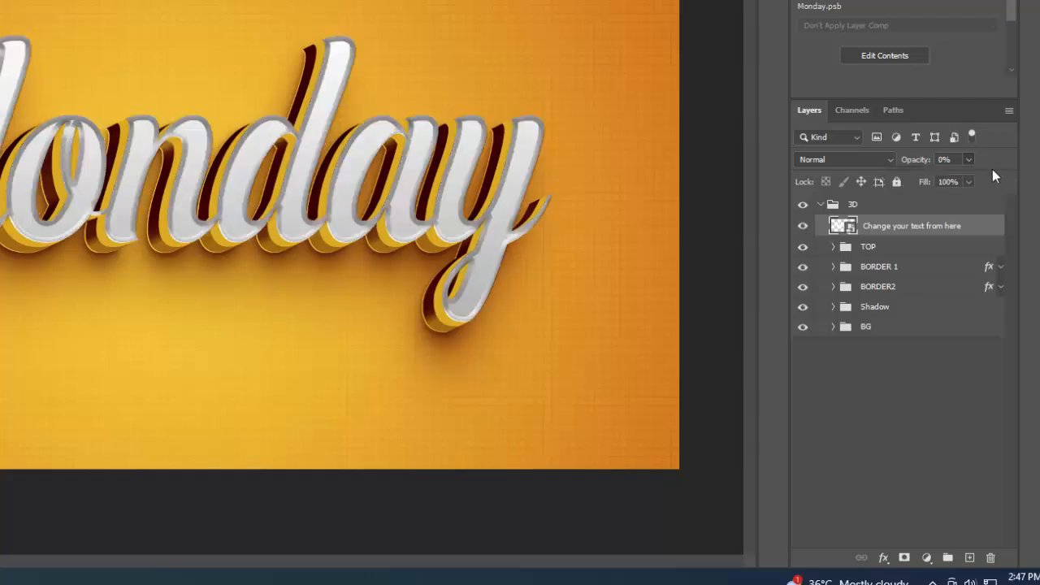
{"action": "left_click", "coordinate": [967, 182]}
{"action": "left_click_drag", "start_coordinate": [943, 197], "coordinate": [892, 199]}
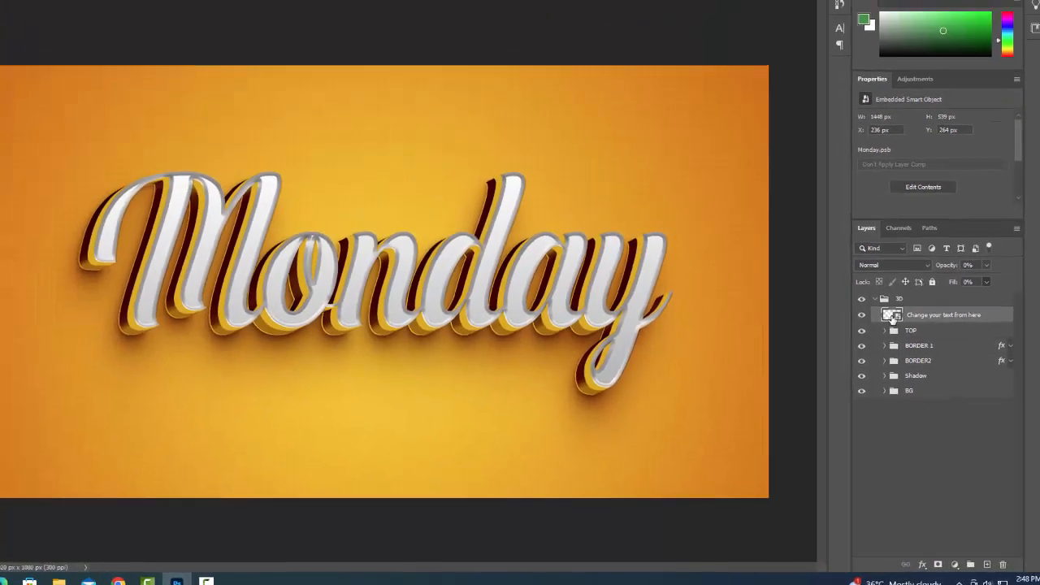
Step: Open the smart object contents of "Change your text from here", replace the text with Tuesday, and close the document with its changes saved
{"action": "double_click", "coordinate": [842, 226]}
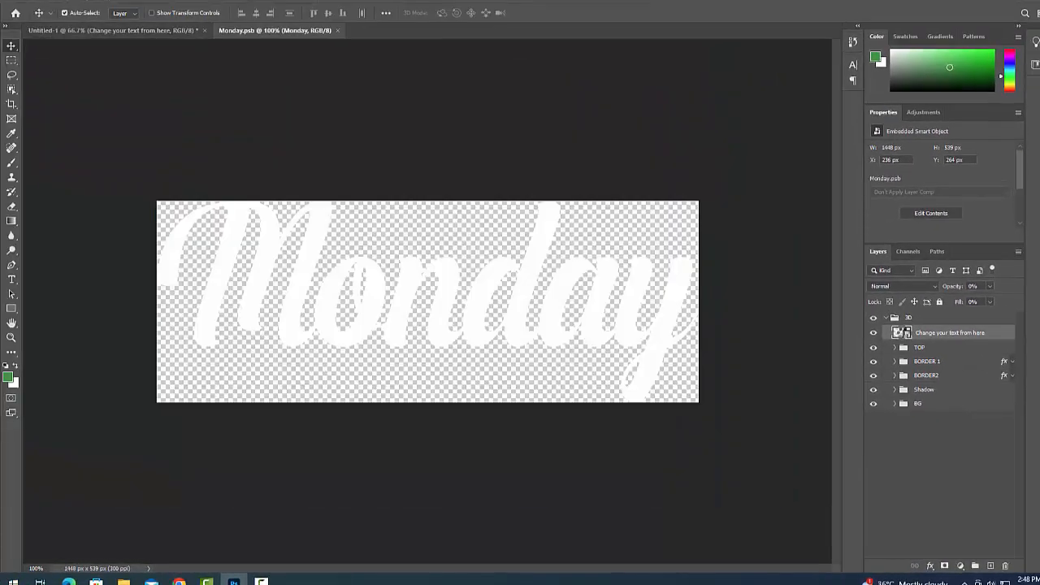
{"action": "double_click", "coordinate": [540, 327]}
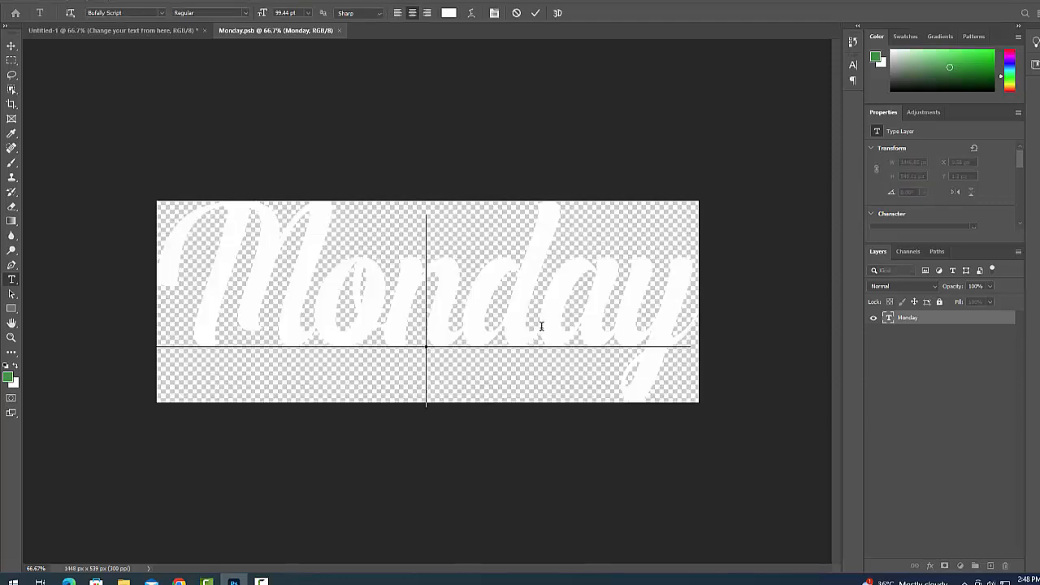
{"action": "type", "text": "Tuesday"}
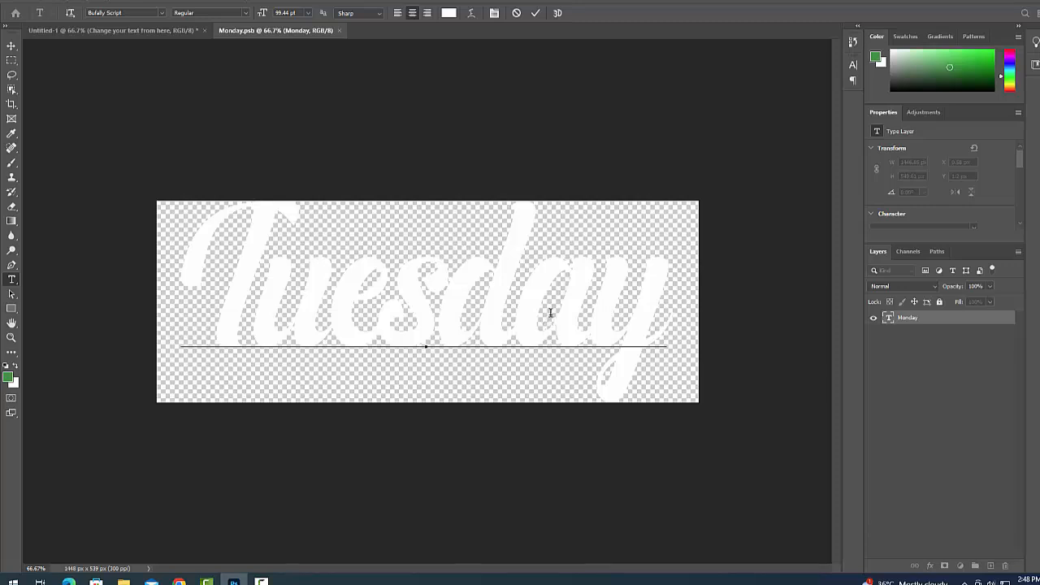
{"action": "left_click", "coordinate": [535, 13]}
{"action": "key", "text": "v"}
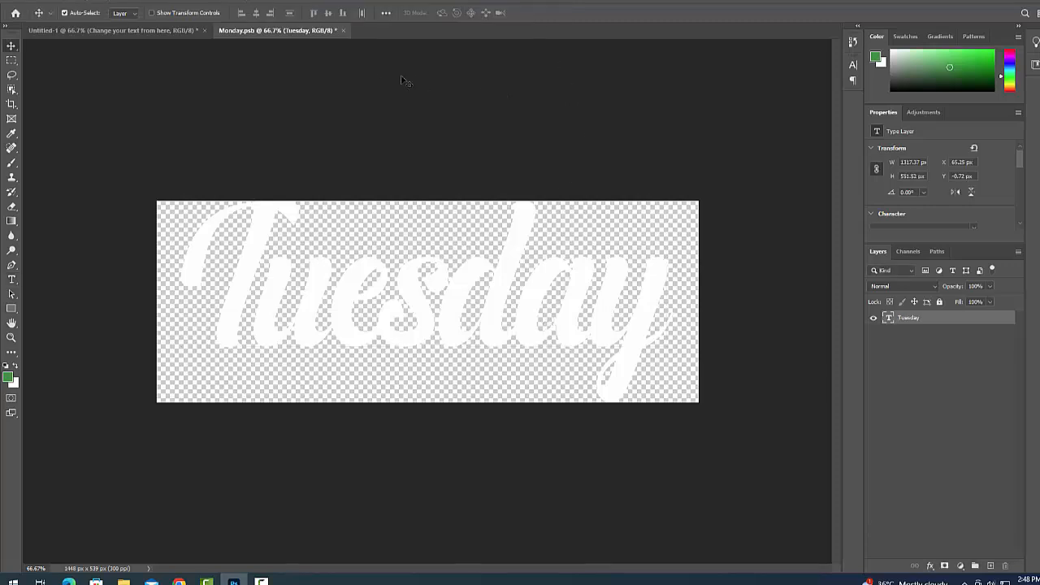
{"action": "left_click", "coordinate": [343, 30]}
{"action": "left_click", "coordinate": [487, 210]}
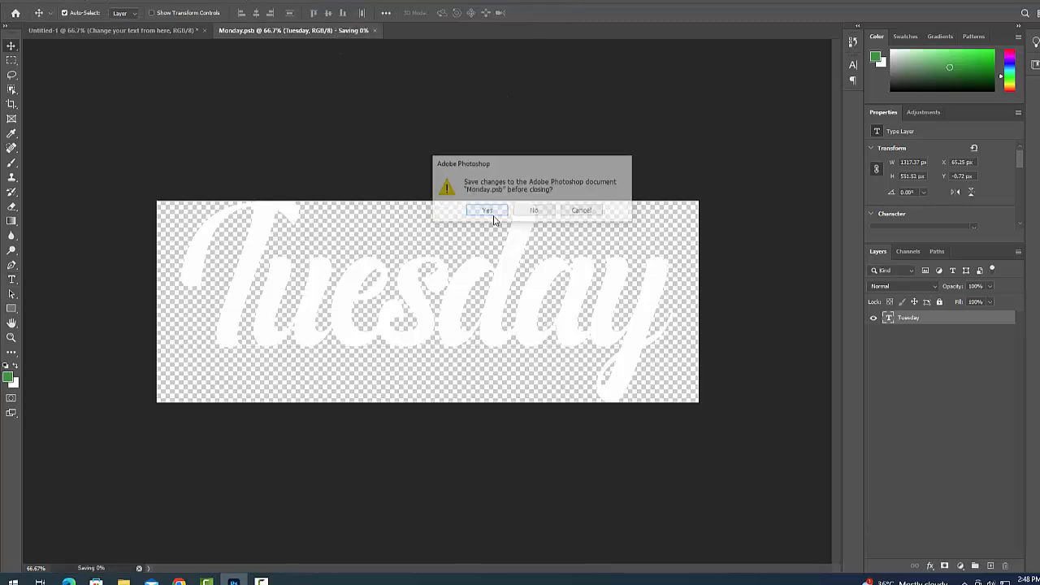